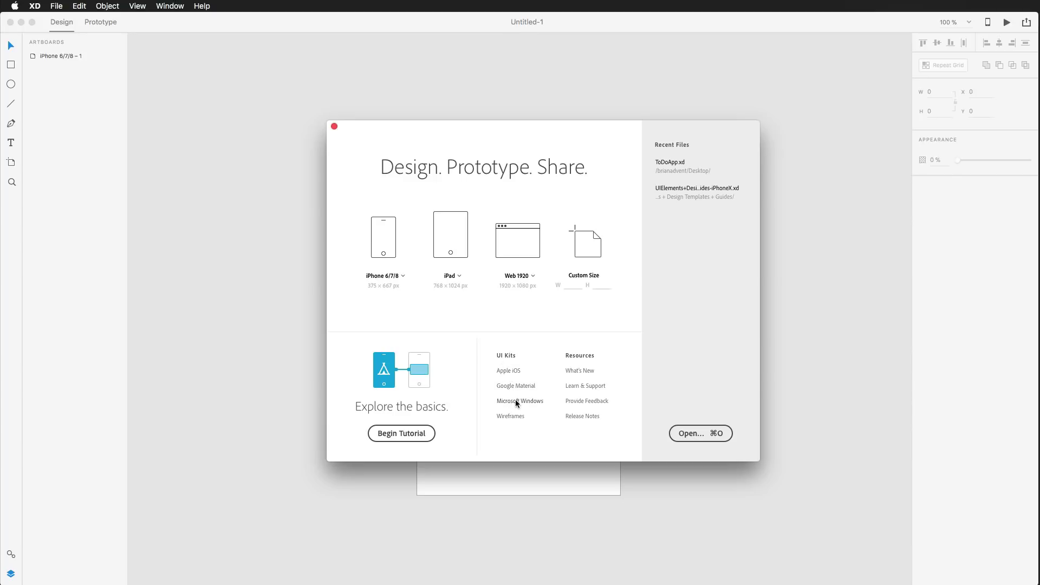
# Step: Open the Apple iOS UI kit page in Safari, and open the downloaded iOS-11-AdobeXD folder in Finder
pyautogui.click(505, 369)
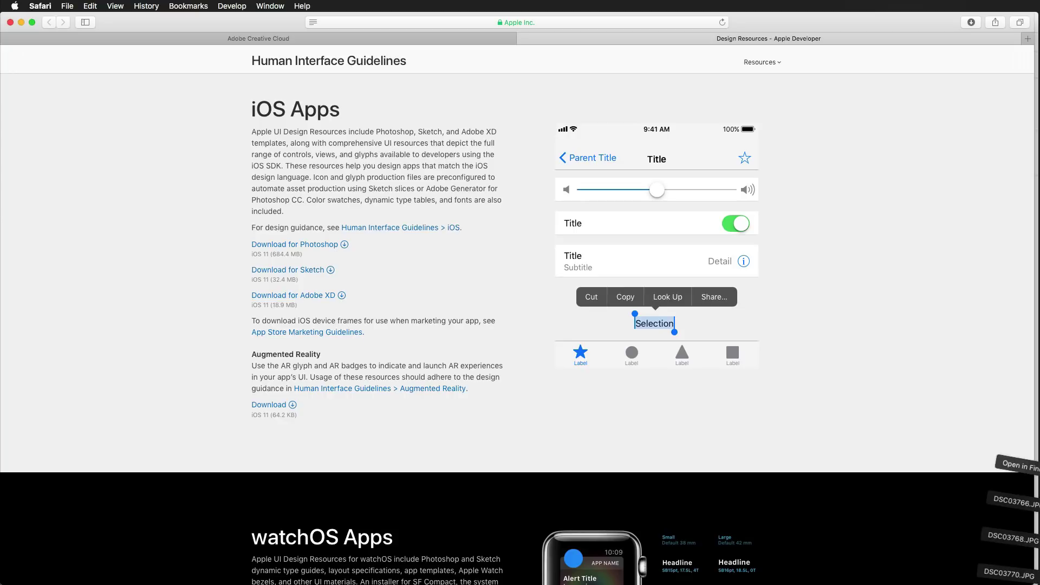
pyautogui.click(1016, 465)
pyautogui.moveTo(548, 147); pyautogui.dragTo(370, 173)
# Step: Look inside the Fonts folder and return to the iOS-11-AdobeXD folder
pyautogui.click(432, 217)
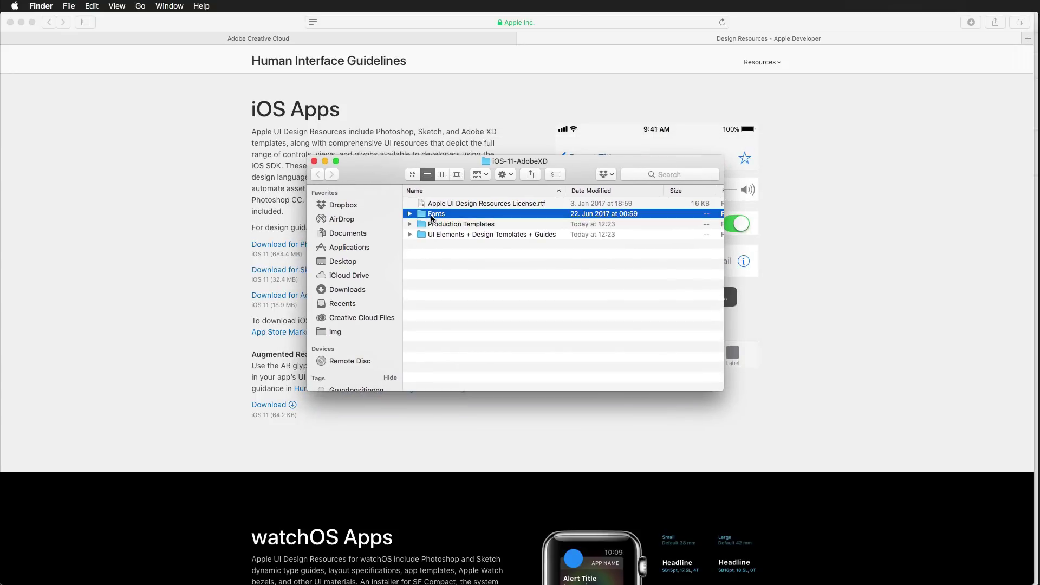
pyautogui.doubleClick(432, 215)
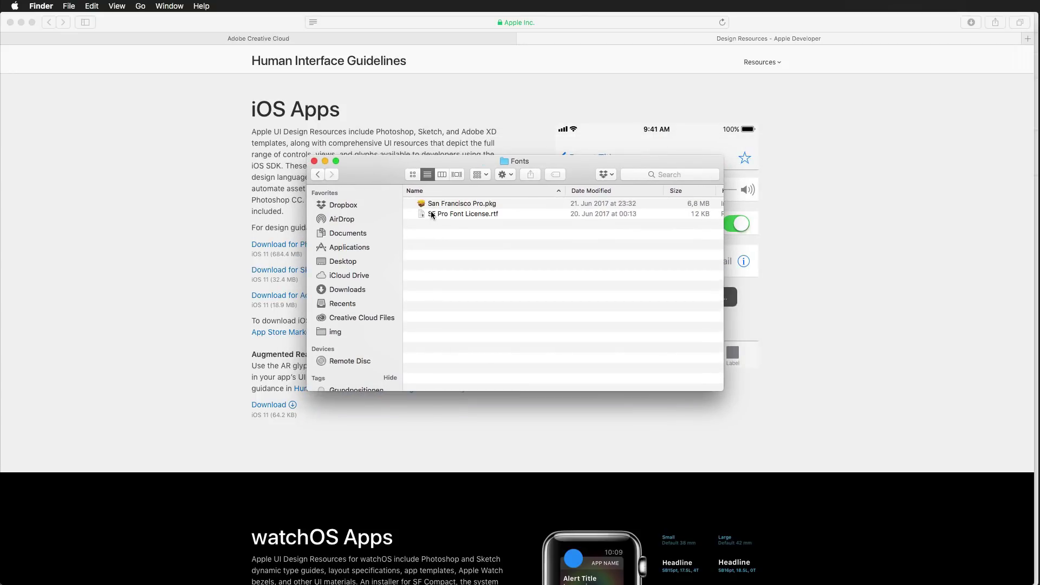
pyautogui.press('super+Up')
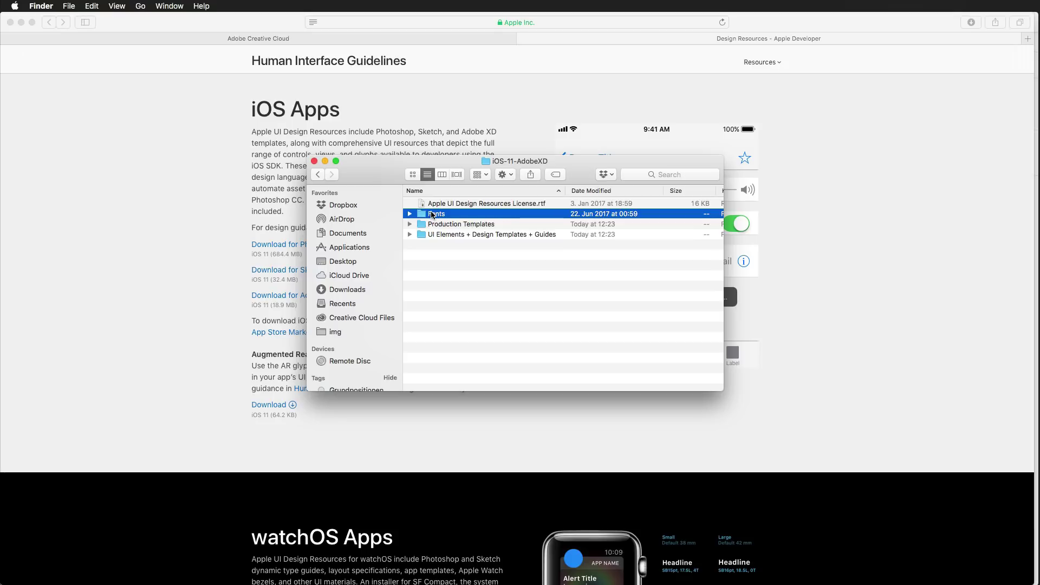
# Step: Look through the template files in the Production Templates folder and return to the parent folder
pyautogui.press('Down')
pyautogui.press('super+Down')
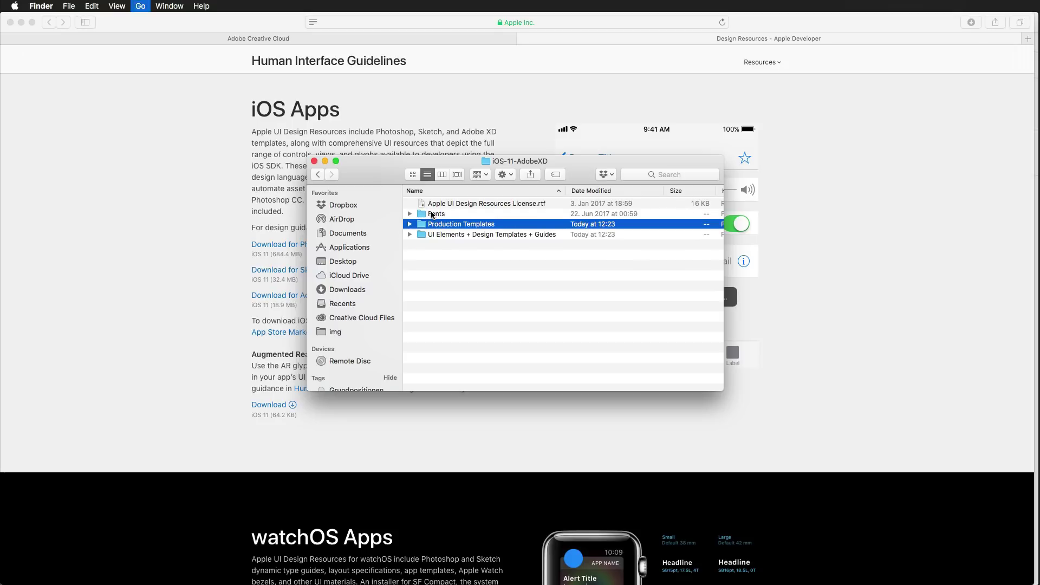
pyautogui.press('Down')
pyautogui.press('Down')
pyautogui.press('Down')
pyautogui.press('Down')
pyautogui.press('Down')
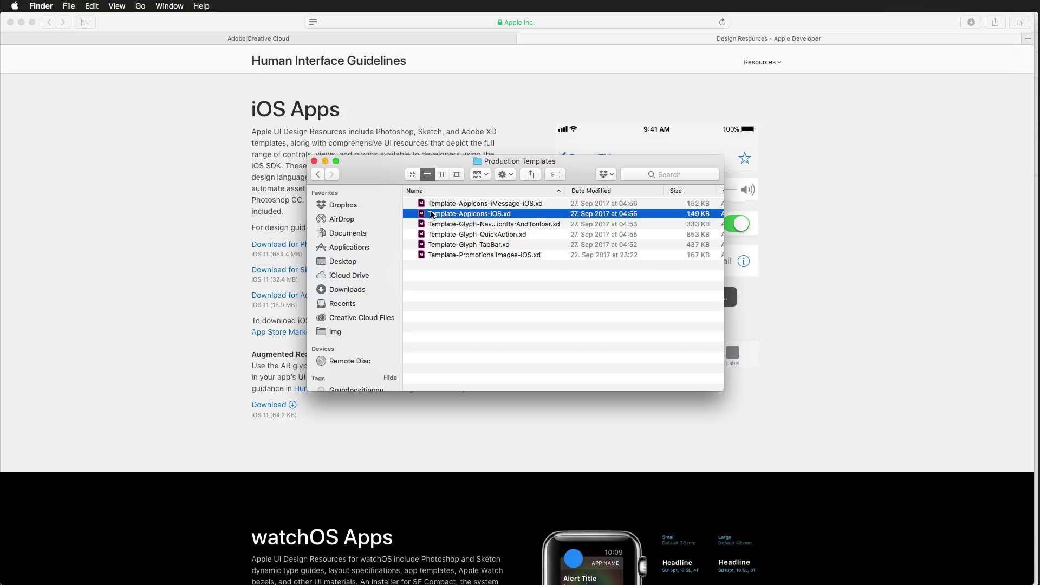
pyautogui.press('Down')
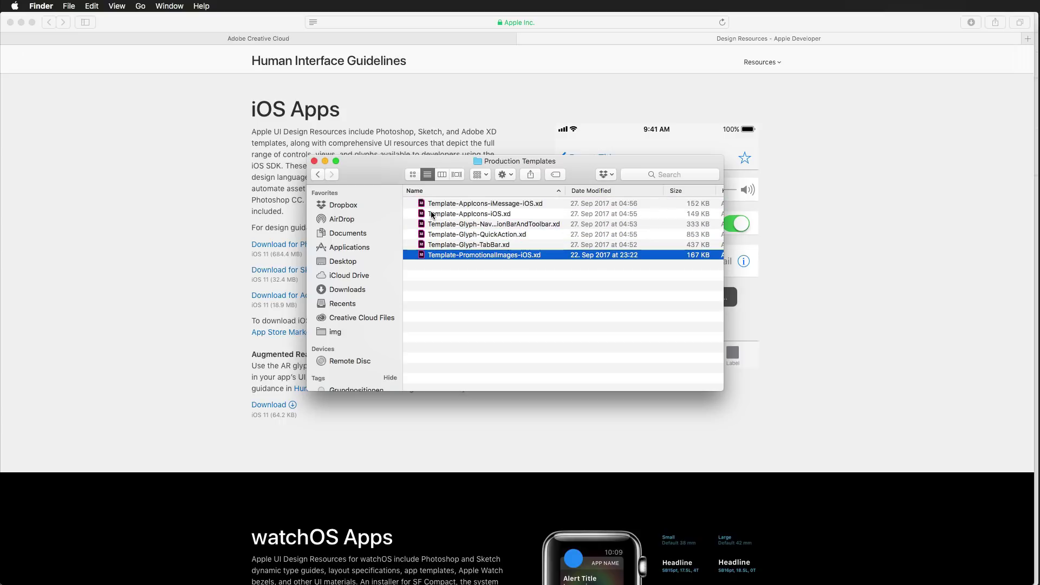
pyautogui.press('super+Up')
# Step: Open UIElements+DesignTemplates+Guides.xd from the UI Elements + Design Templates + Guides folder in Adobe XD
pyautogui.press('Down')
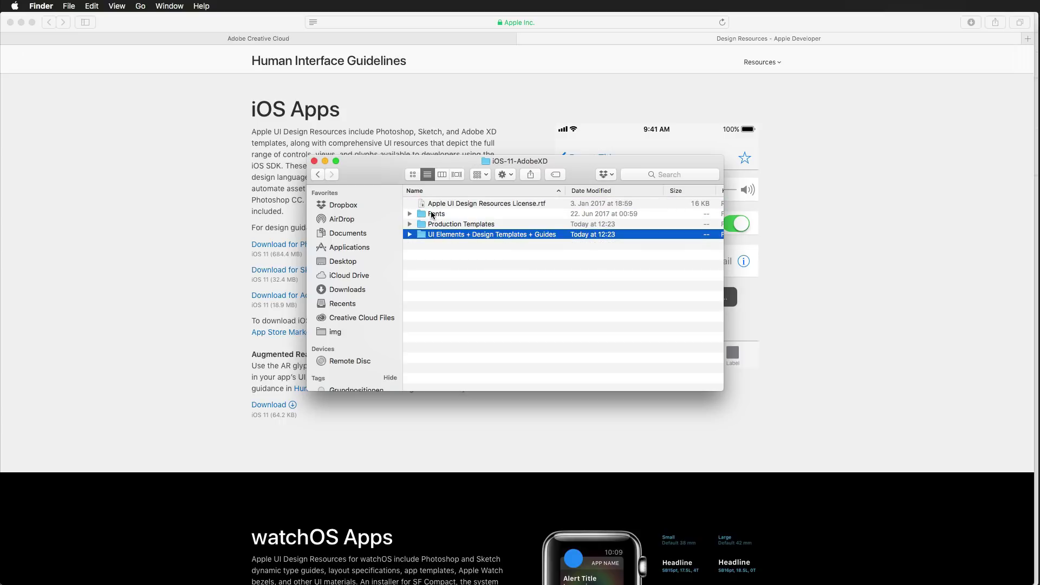
pyautogui.press('super+Down')
pyautogui.press('Down')
pyautogui.press('Down')
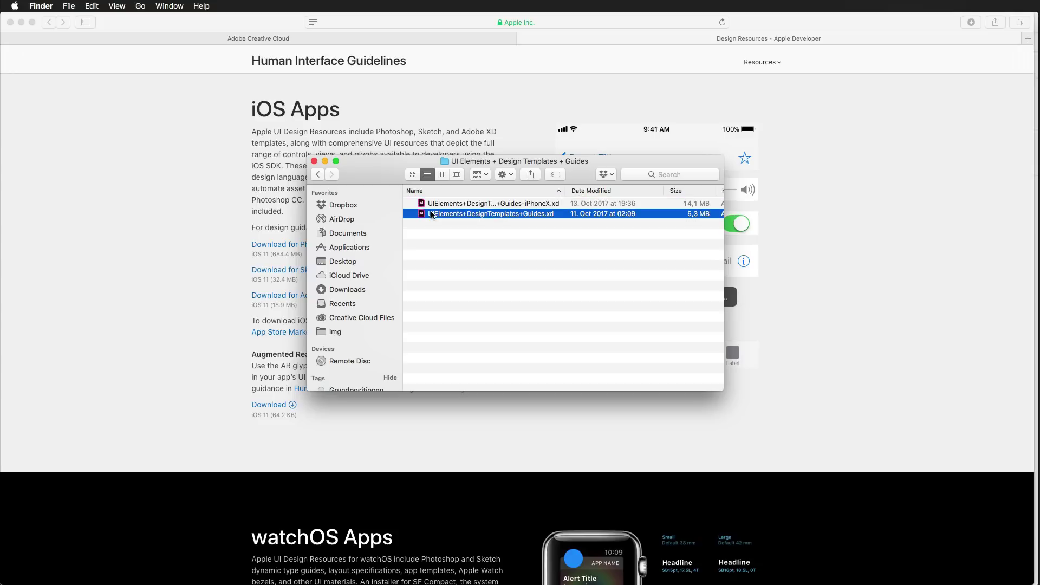
pyautogui.press('Up')
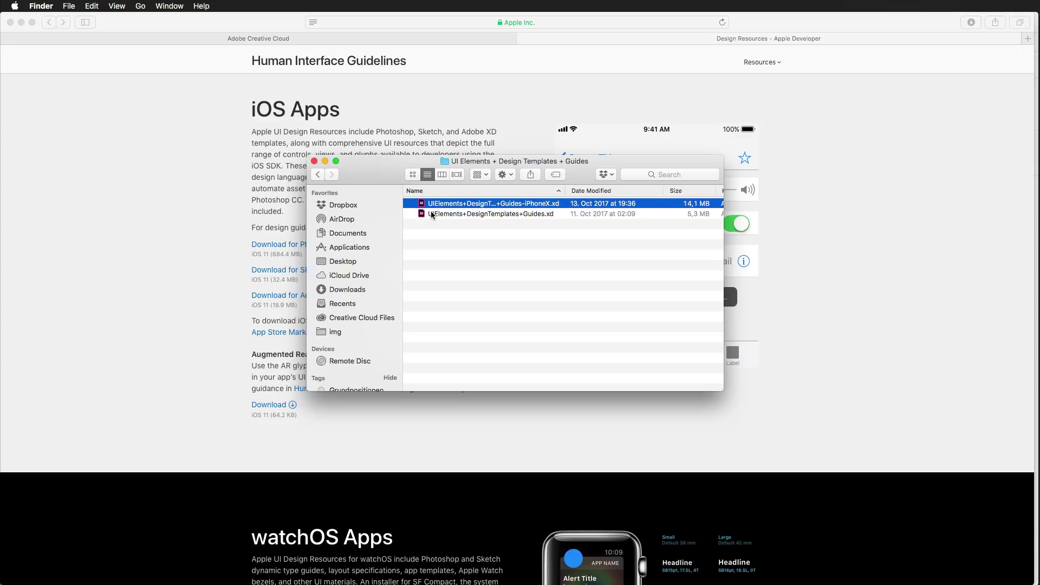
pyautogui.press('Down')
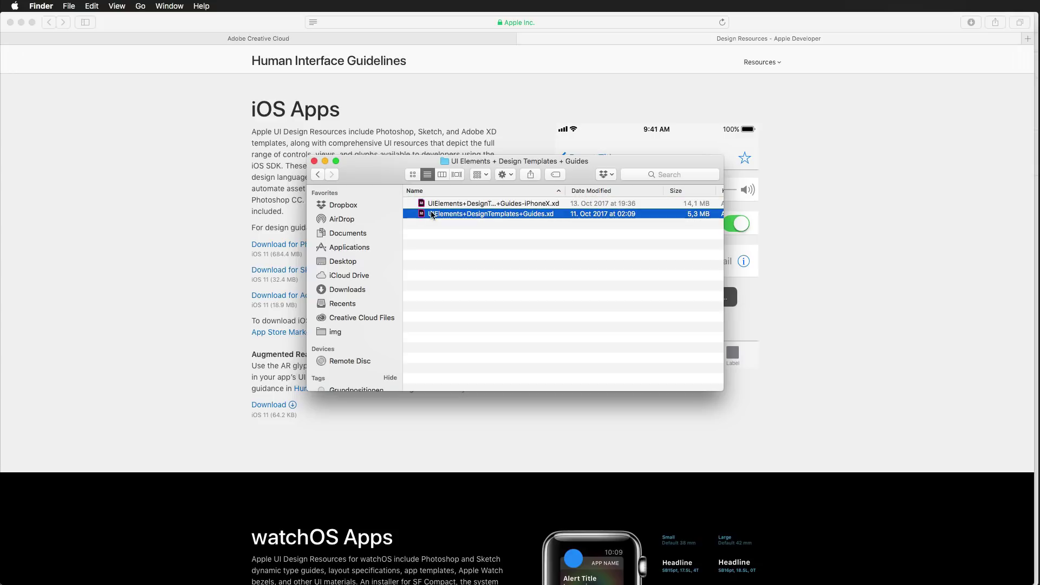
pyautogui.press('super+Down')
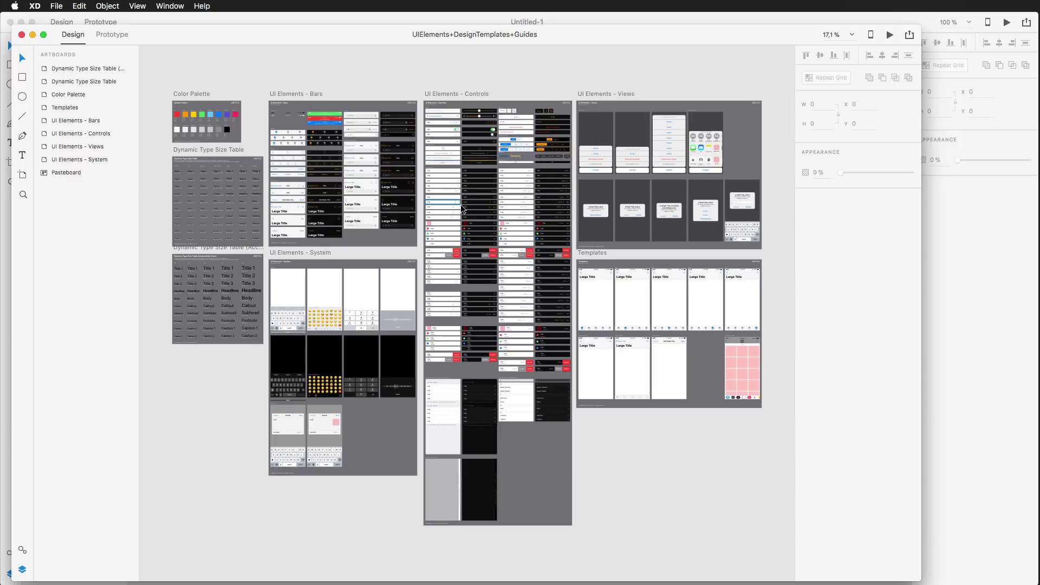
# Step: Examine the System, Bars and Controls artboards of the iOS UI kit, and close the kit document
pyautogui.scroll(5, 451, 212)
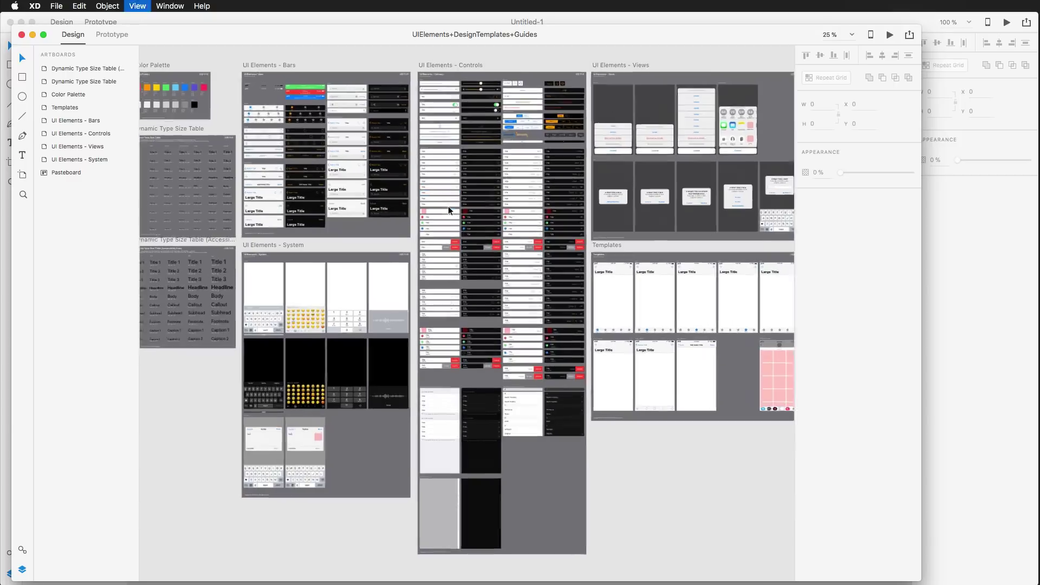
pyautogui.hscroll(-5, 427, 210)
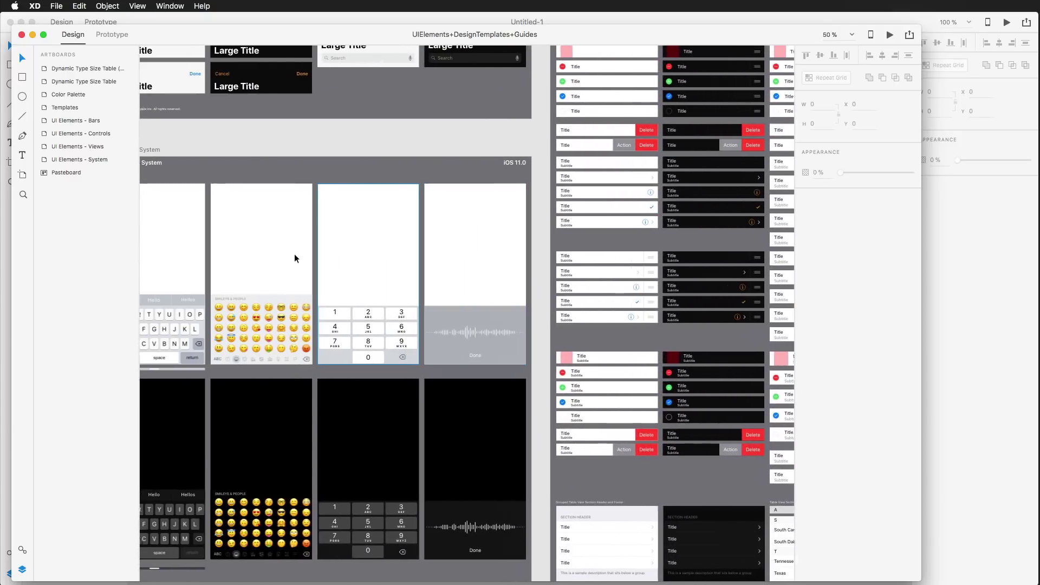
pyautogui.scroll(10, 372, 314)
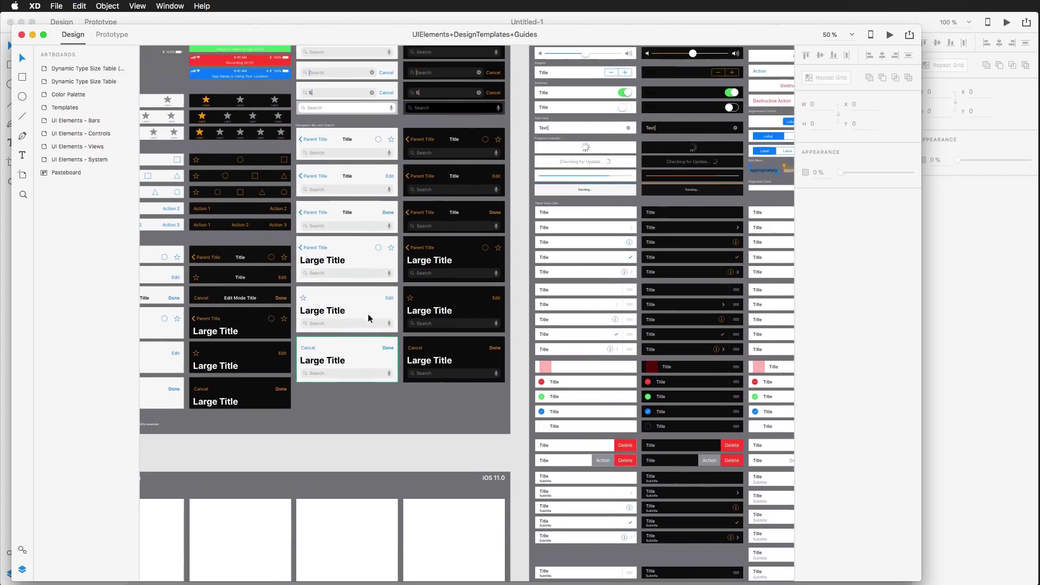
pyautogui.scroll(3, 354, 264)
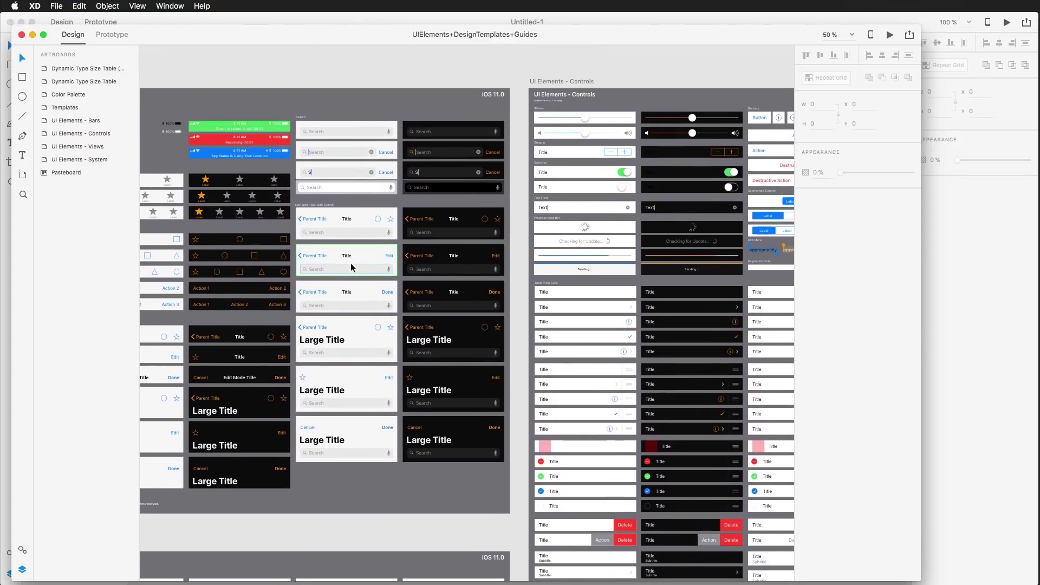
pyautogui.hscroll(-3, 326, 266)
pyautogui.hscroll(-2, 321, 267)
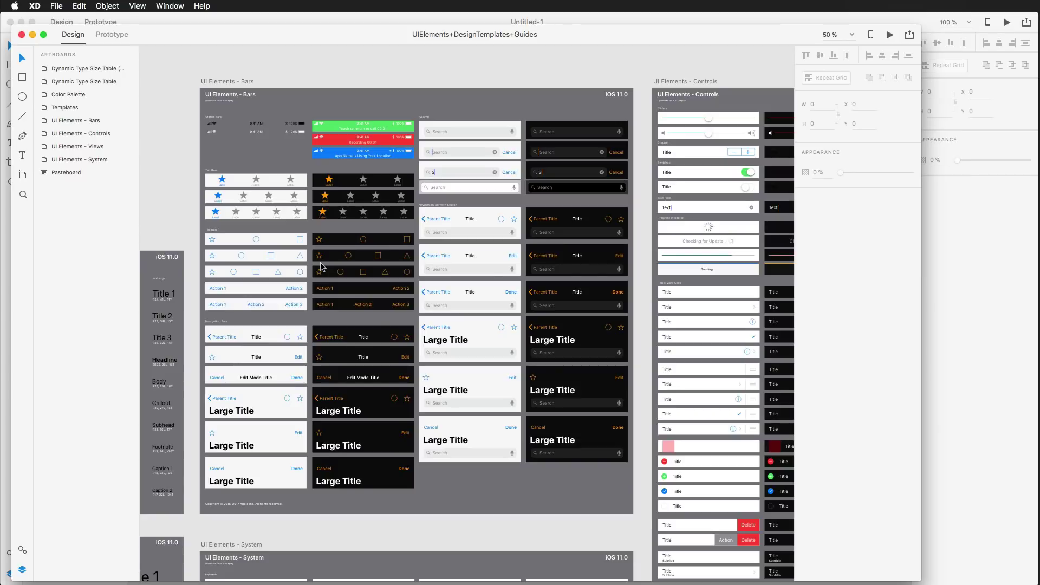
pyautogui.hscroll(1, 321, 267)
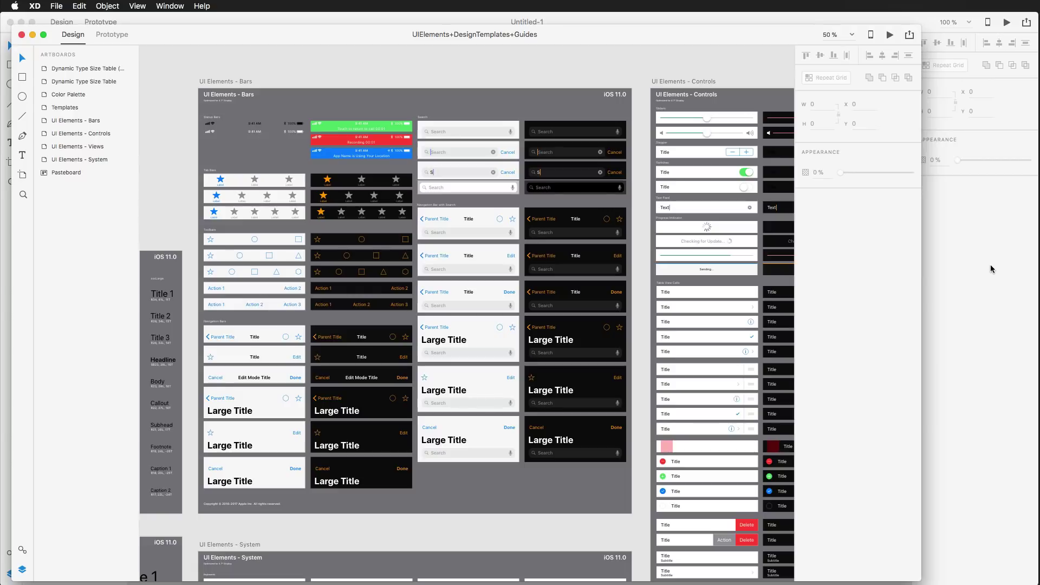
pyautogui.press('super+w')
pyautogui.hscroll(-1, 577, 126)
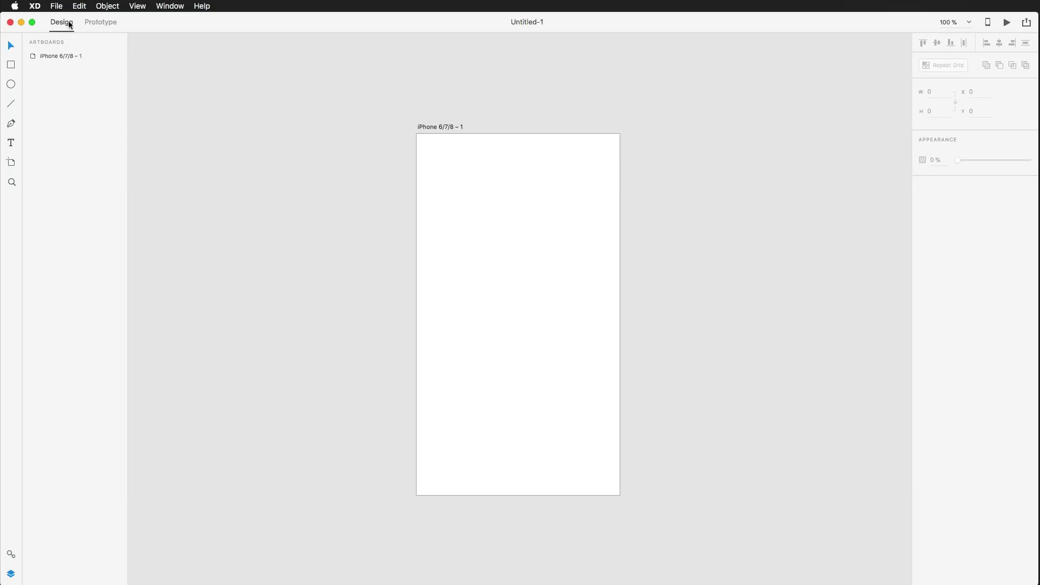
# Step: View the Prototype mode of the untitled document and return to Design mode
pyautogui.click(98, 24)
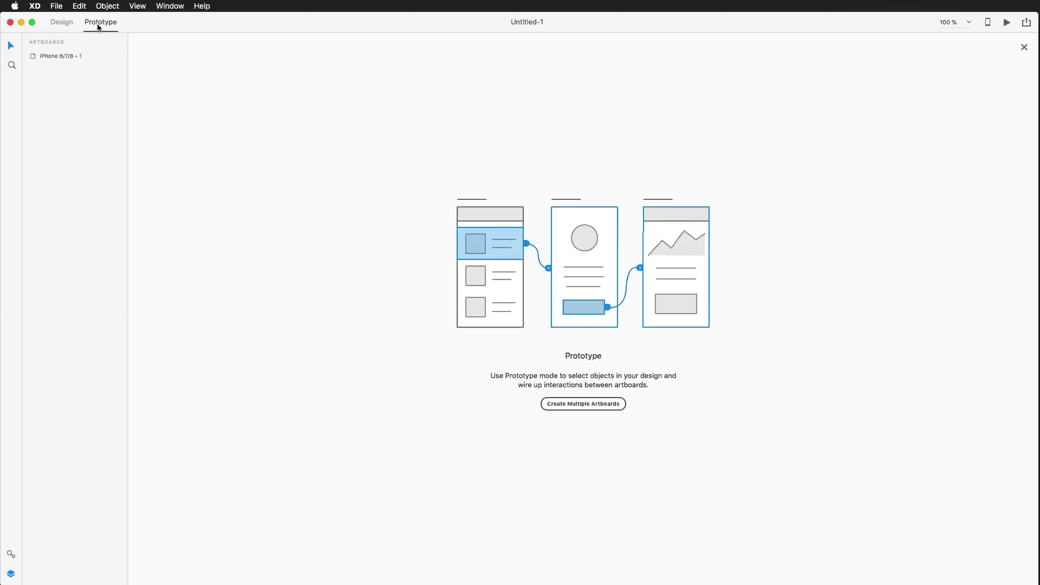
pyautogui.click(54, 22)
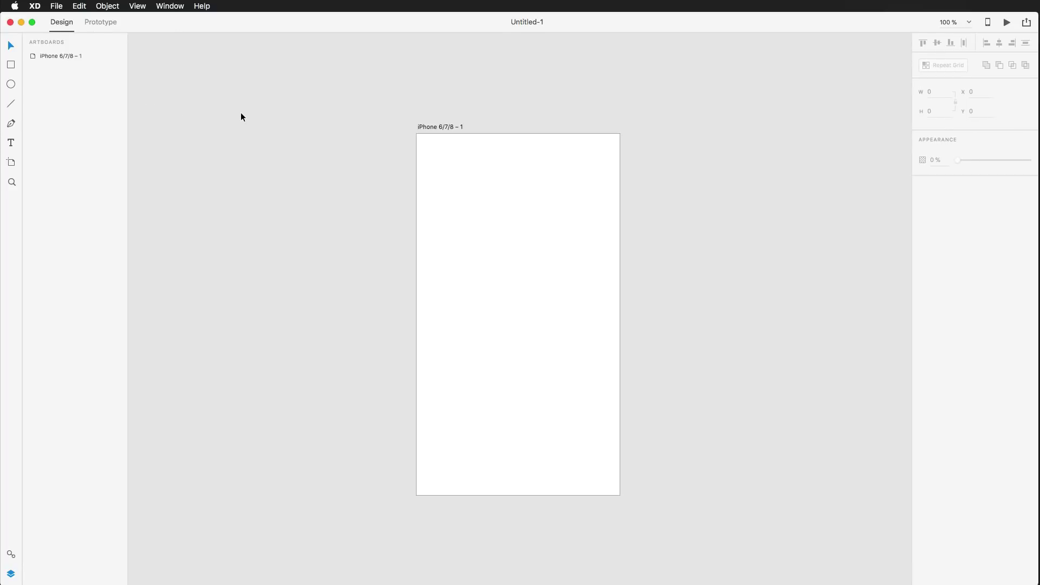
# Step: Add a second iPhone 6/7/8 artboard beside the existing one, and delete it again
pyautogui.moveTo(446, 123); pyautogui.dragTo(316, 132)
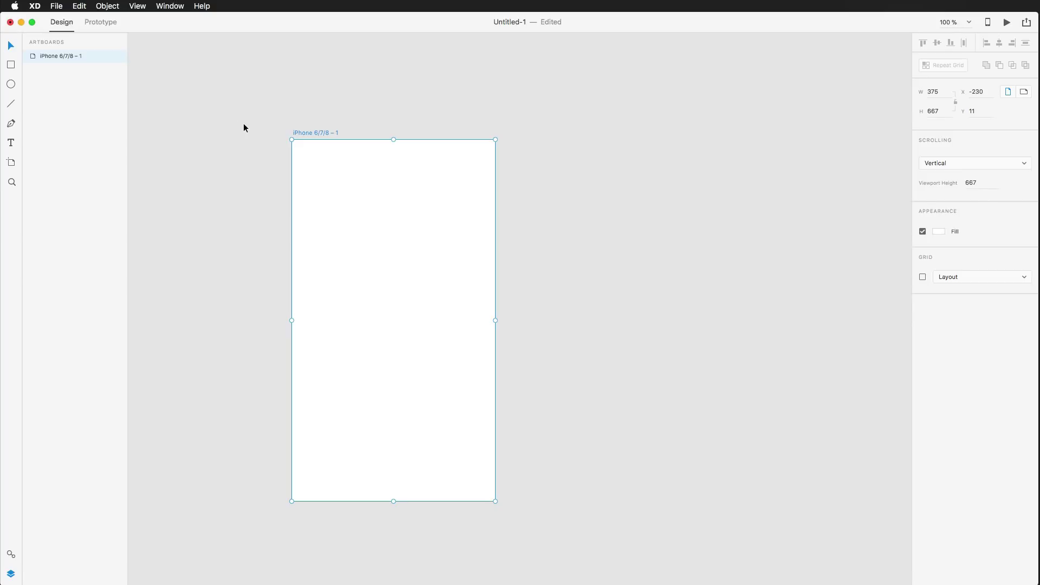
pyautogui.click(12, 163)
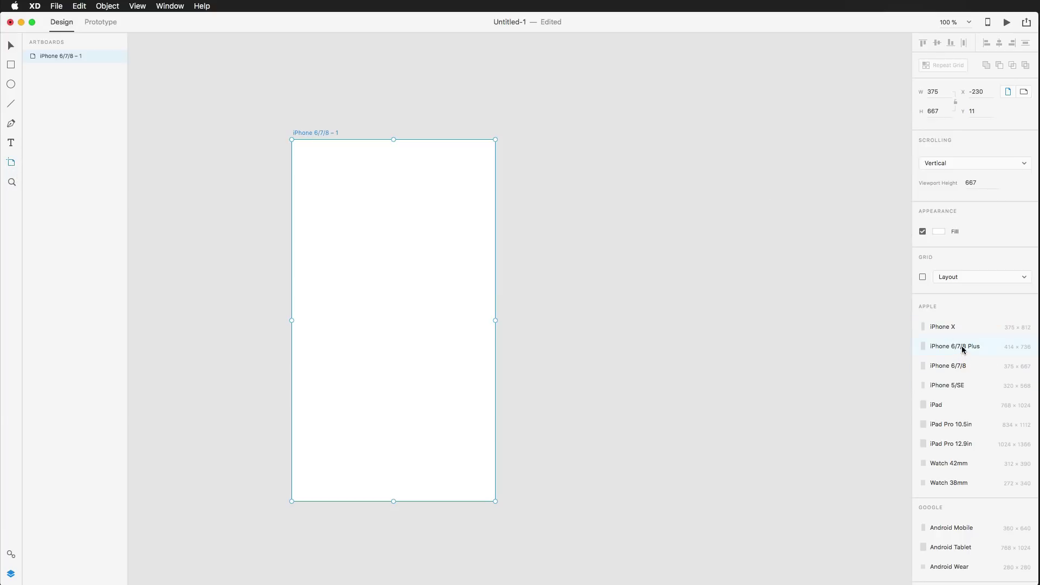
pyautogui.click(963, 366)
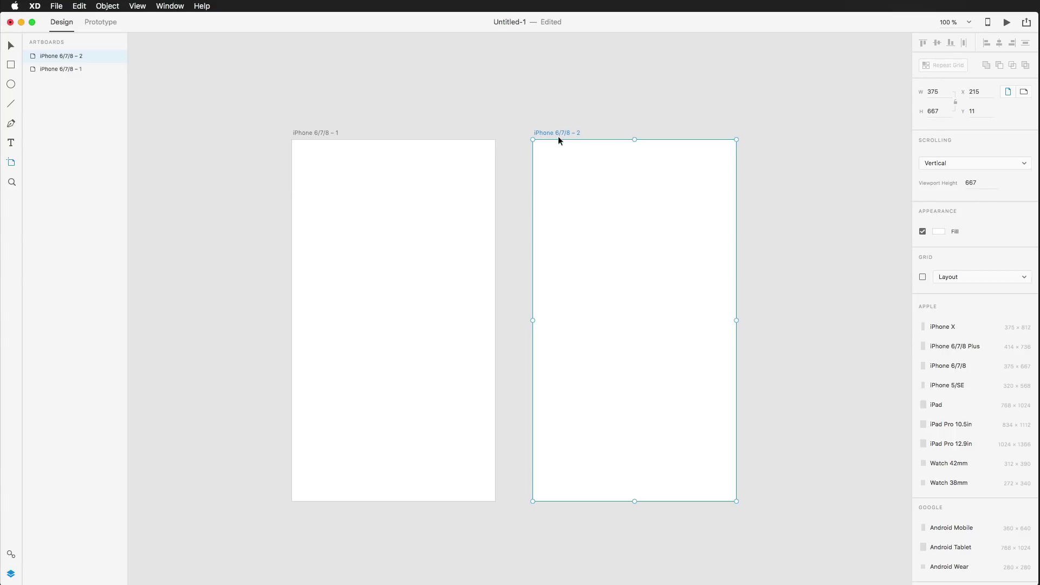
pyautogui.press('v')
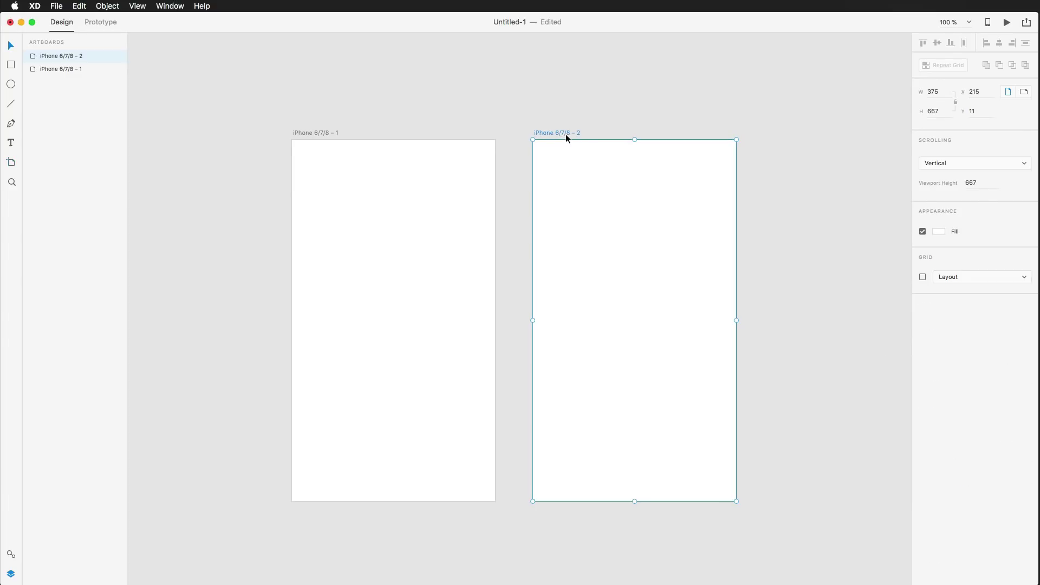
pyautogui.press('Delete')
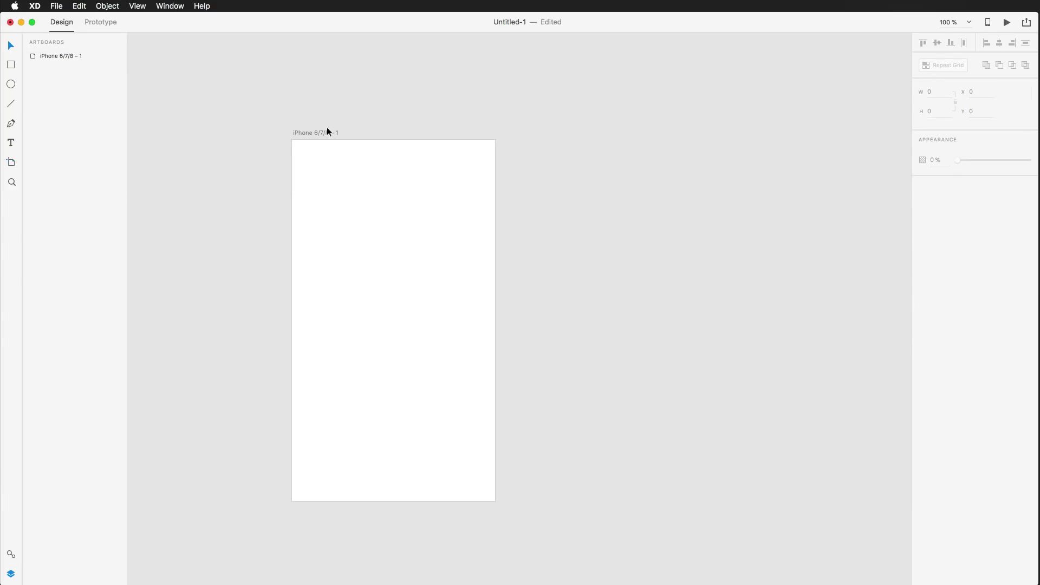
# Step: Move the remaining artboard back to the middle of the canvas, to about X -27, Y -30, and deselect it
pyautogui.moveTo(313, 133); pyautogui.dragTo(421, 112)
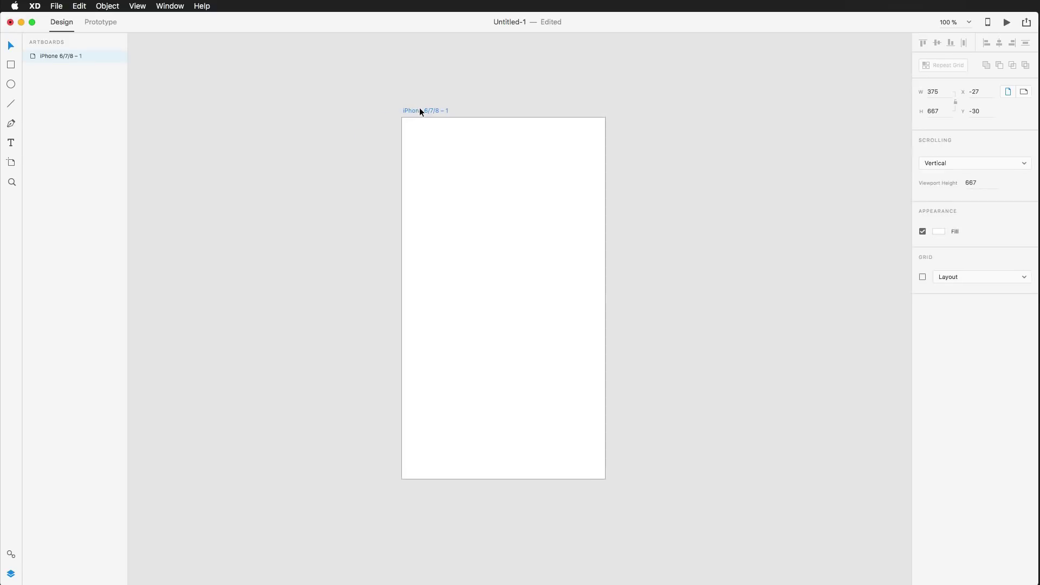
pyautogui.click(57, 308)
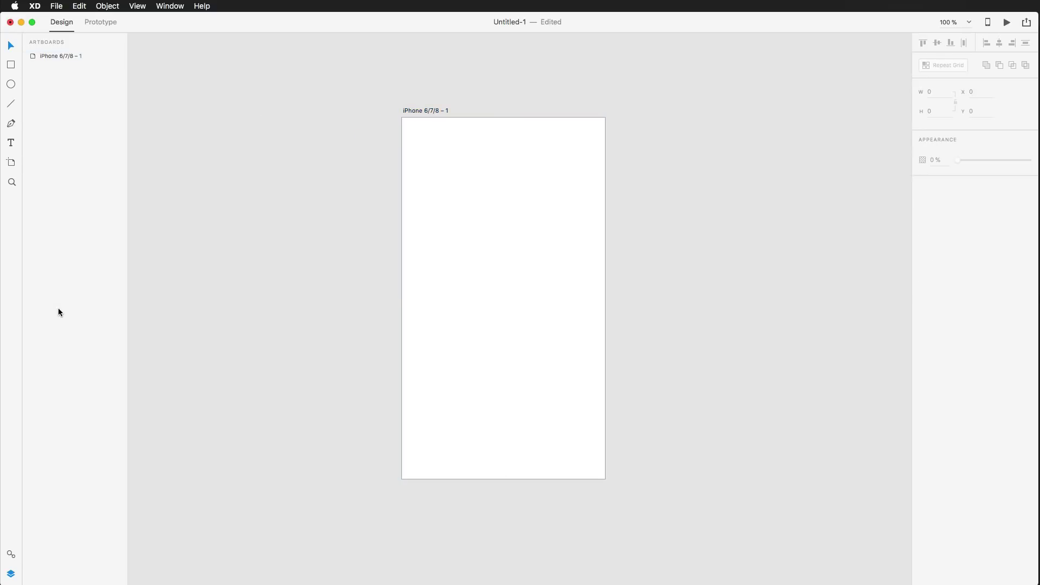
# Step: View the document's assets (Colors, Character Styles and Symbols) and return to the artboard list
pyautogui.click(10, 555)
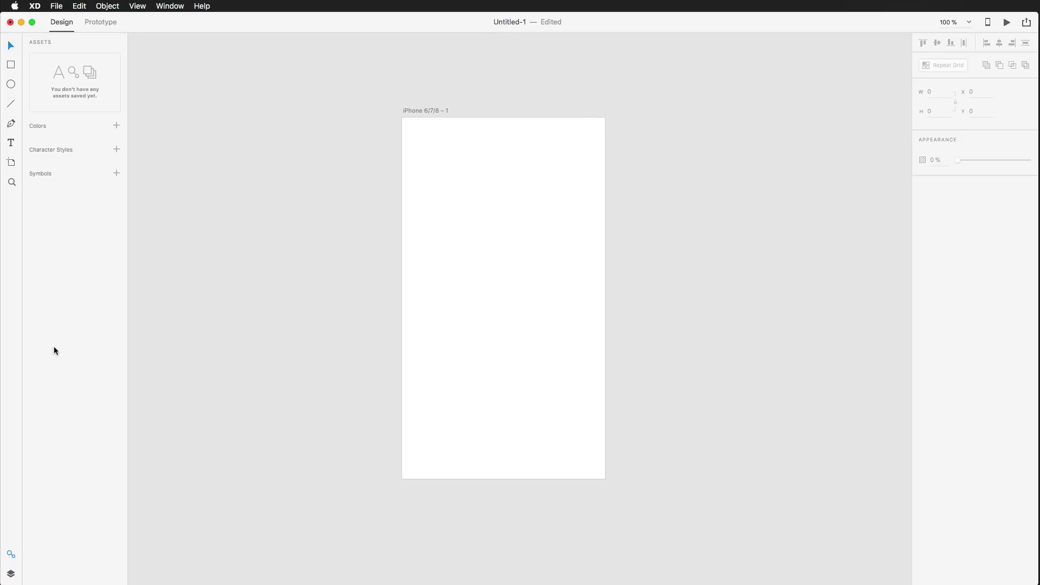
pyautogui.click(10, 574)
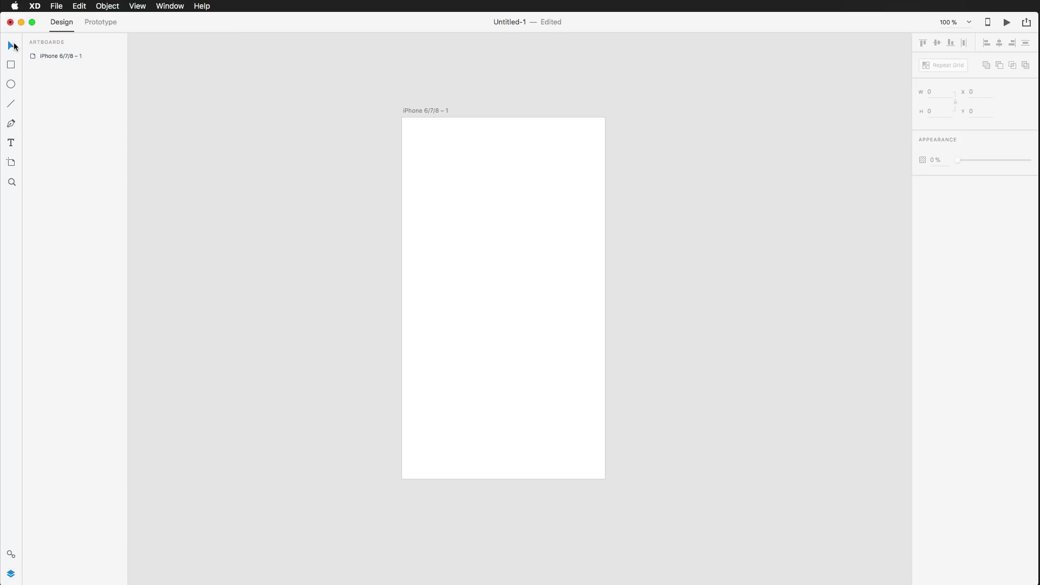
pyautogui.click(10, 65)
pyautogui.click(11, 103)
pyautogui.click(11, 142)
pyautogui.click(12, 182)
pyautogui.click(531, 170)
pyautogui.press('super+minus')
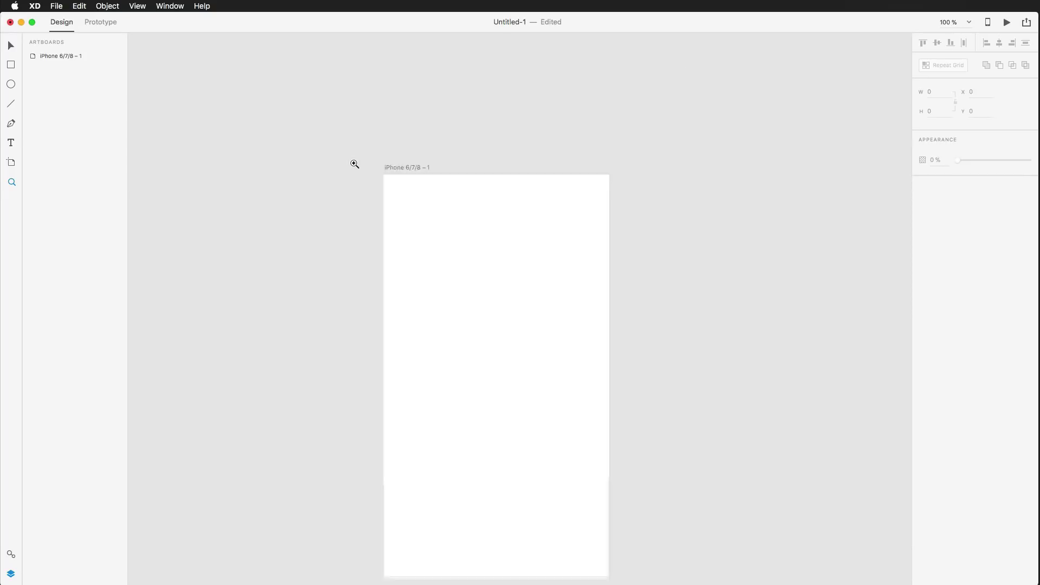
pyautogui.scroll(-3, 430, 147)
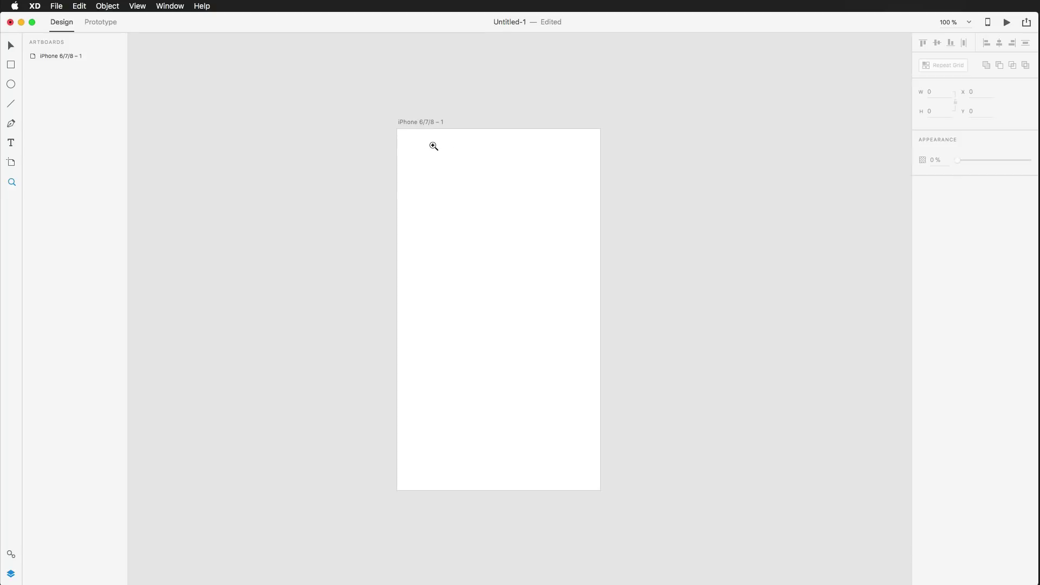
# Step: Draw a rectangle of about 224 × 118 on the artboard with a dark red #AF2B2B fill, and delete it again
pyautogui.hscroll(-1, 859, 51)
pyautogui.click(10, 64)
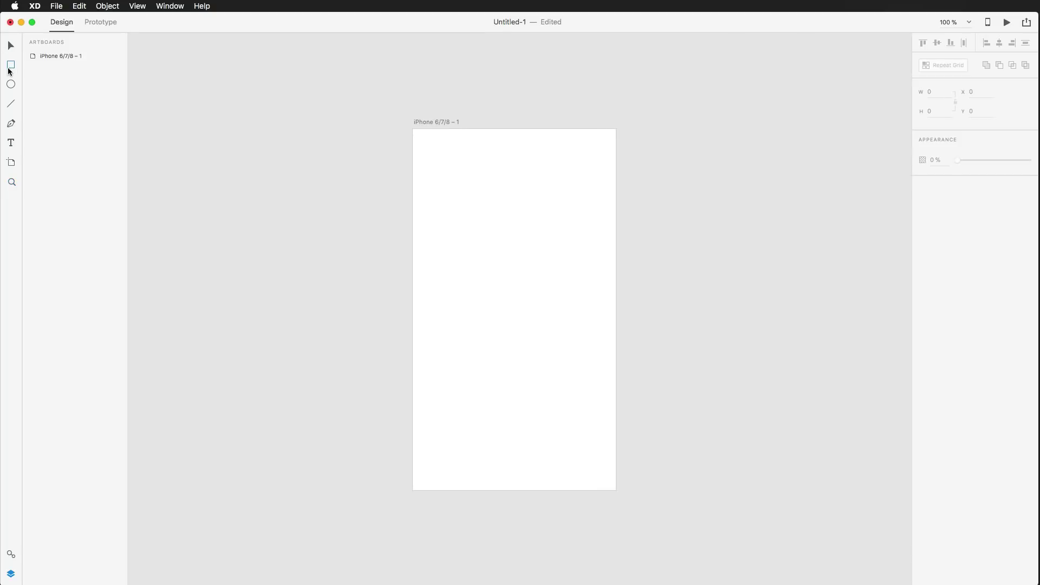
pyautogui.moveTo(448, 206); pyautogui.dragTo(569, 270)
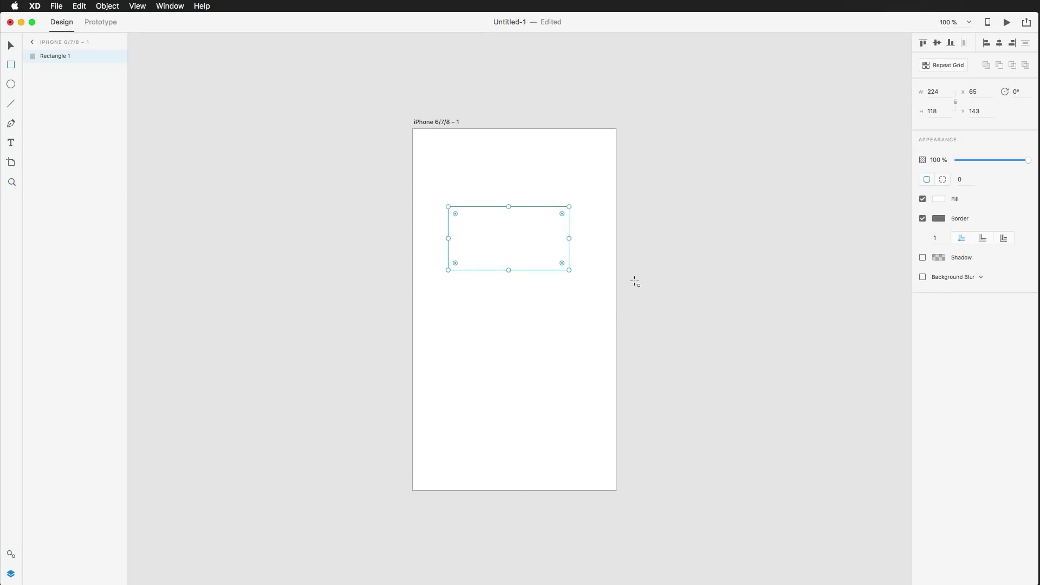
pyautogui.click(940, 201)
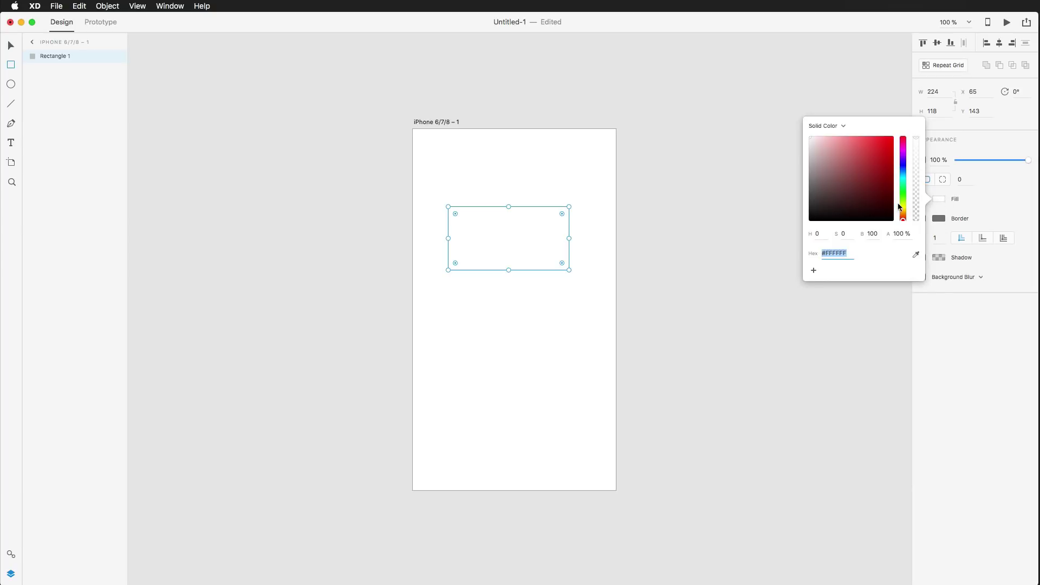
pyautogui.click(872, 162)
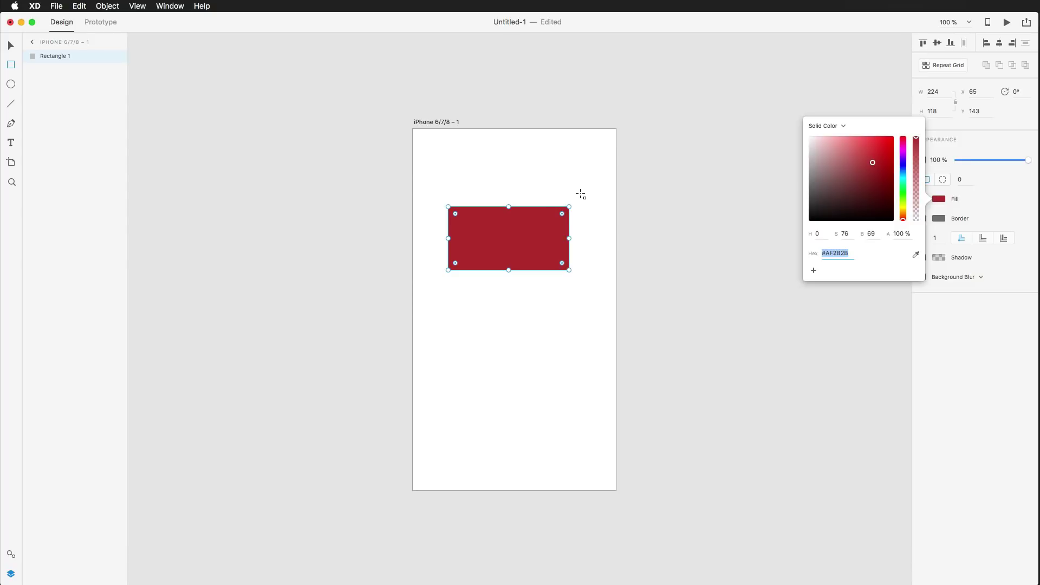
pyautogui.press('Escape')
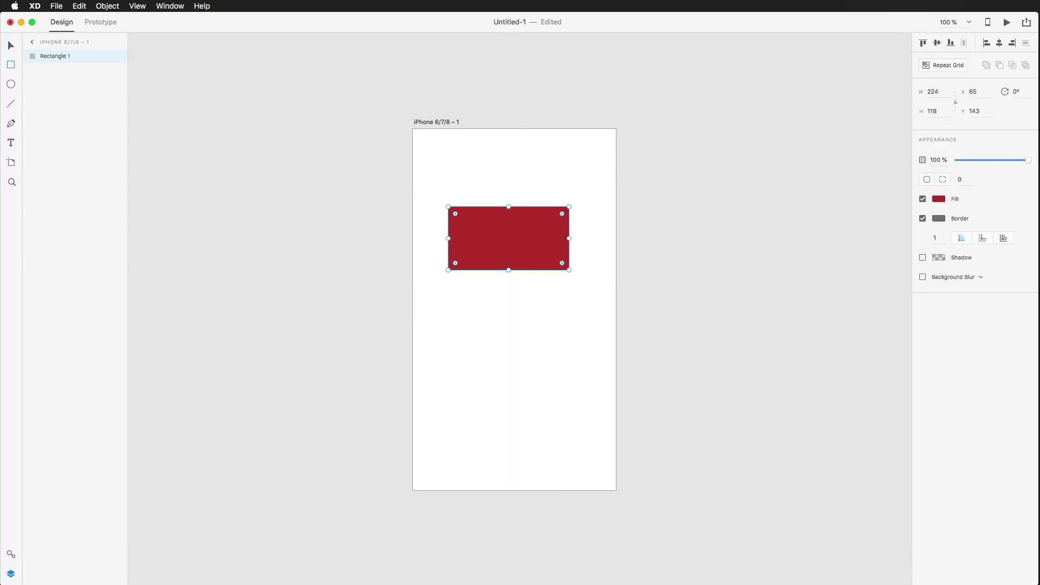
pyautogui.press('Delete')
# Step: Look at the To Do List app screenshot in Preview and return to the untitled XD document
pyautogui.press('super+Tab')
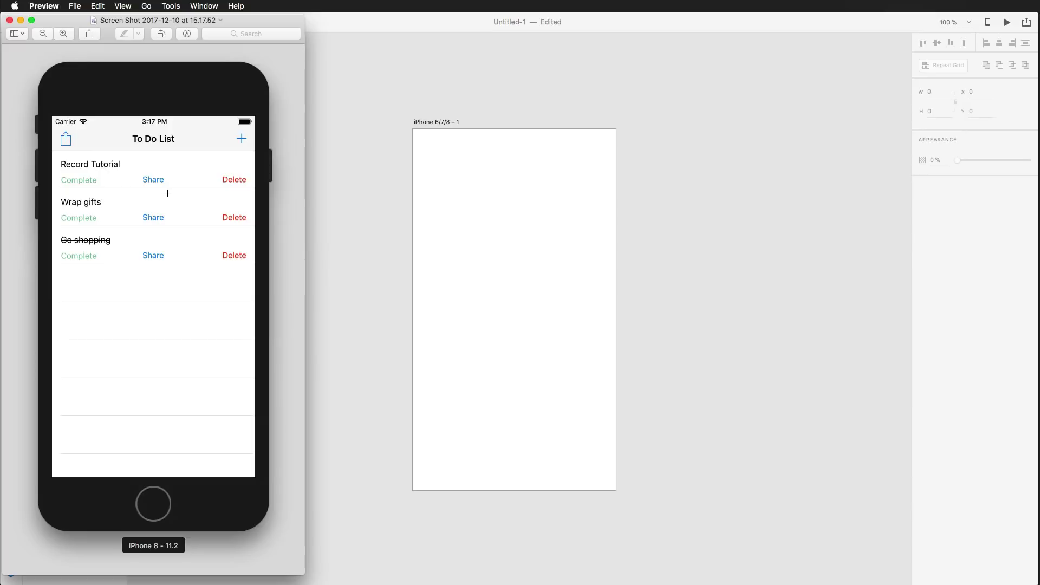
pyautogui.click(317, 188)
# Step: Copy the light Large Title navigation bar with Cancel and Done from UI Elements - Bars in the UIElements+DesignTemplates+Guides document
pyautogui.hotkey('ctrl', 'Down')
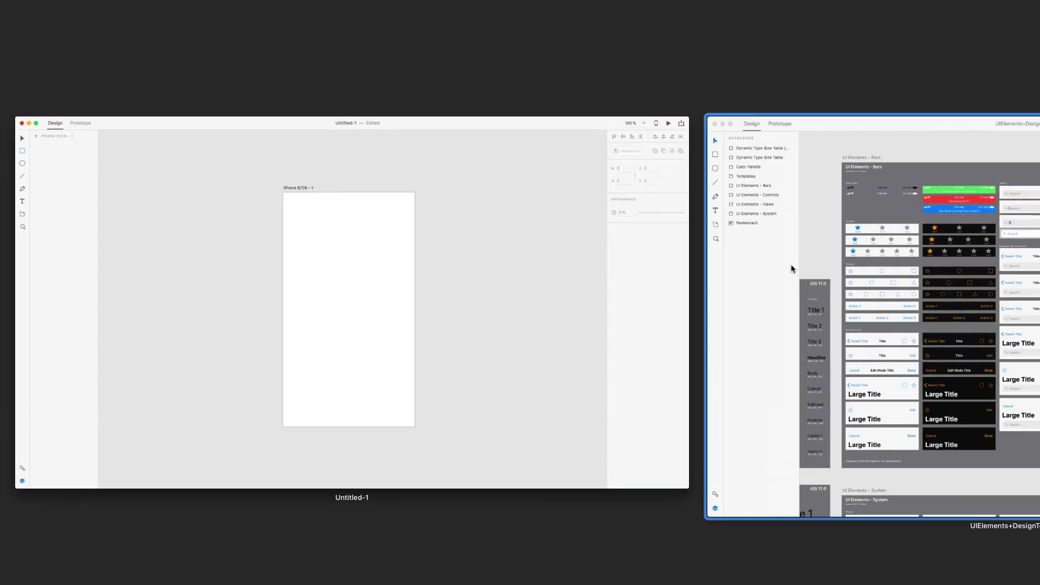
pyautogui.click(838, 272)
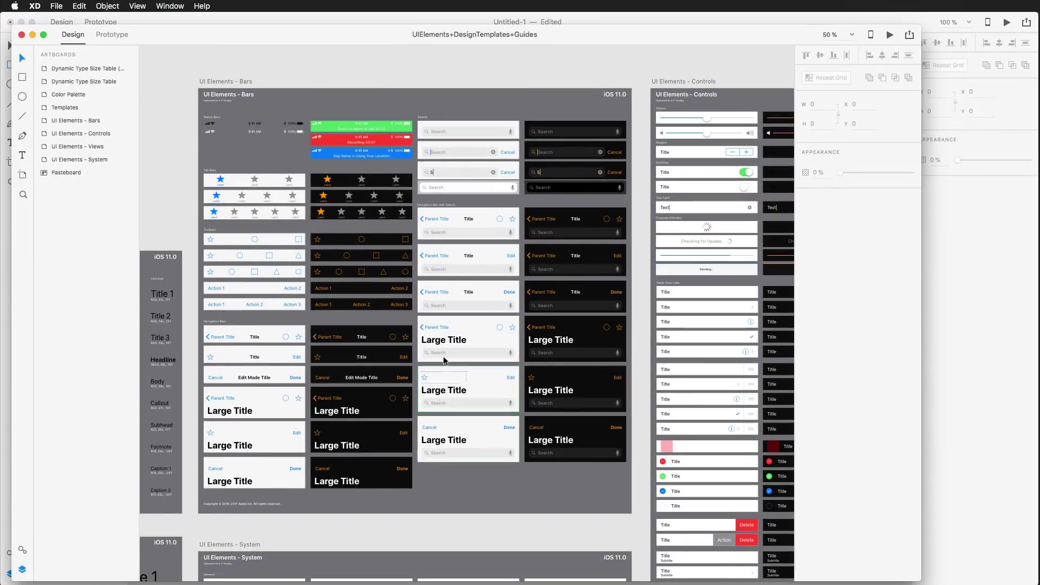
pyautogui.hscroll(1, 449, 320)
pyautogui.hscroll(-1, 449, 320)
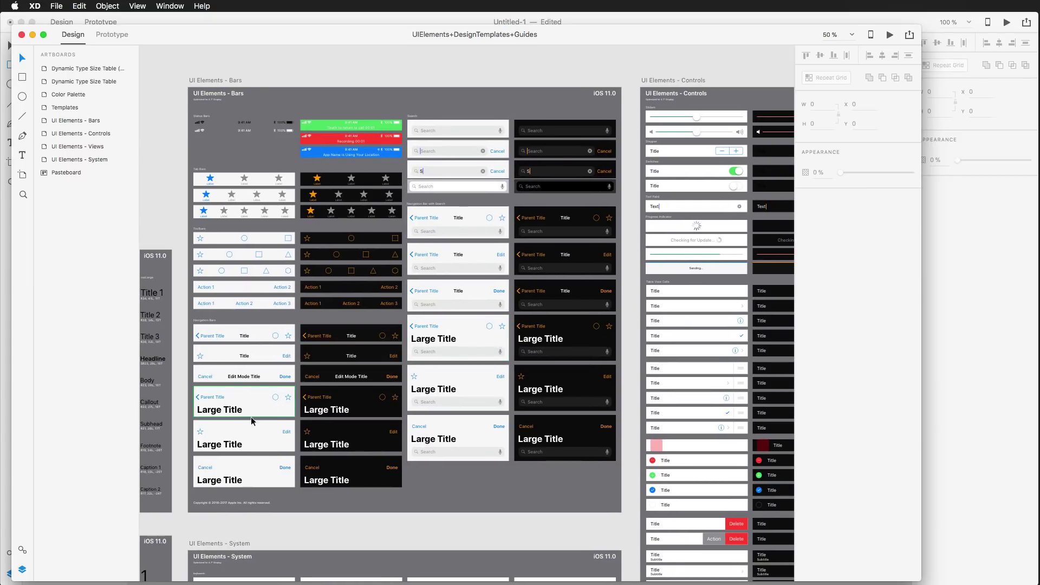
pyautogui.scroll(-3, 252, 417)
pyautogui.hscroll(-2, 252, 417)
pyautogui.scroll(-5, 256, 418)
pyautogui.hscroll(-3, 258, 418)
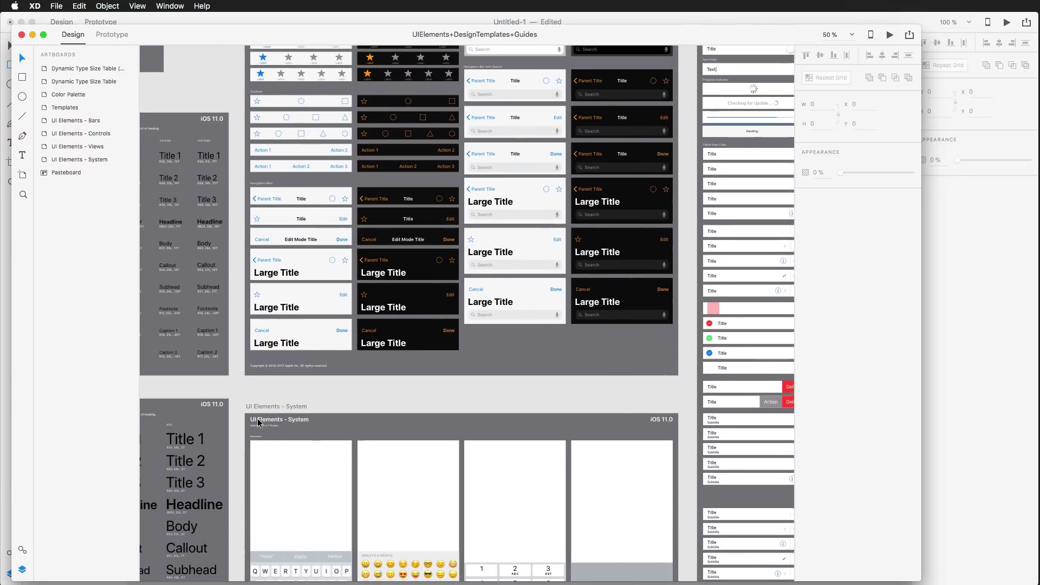
pyautogui.click(320, 331)
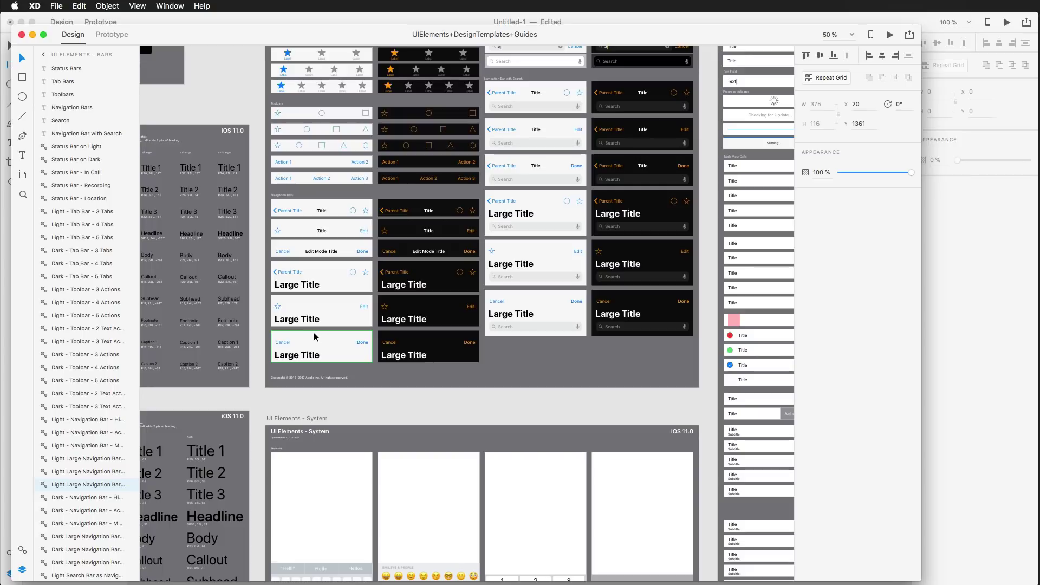
pyautogui.press('super+c')
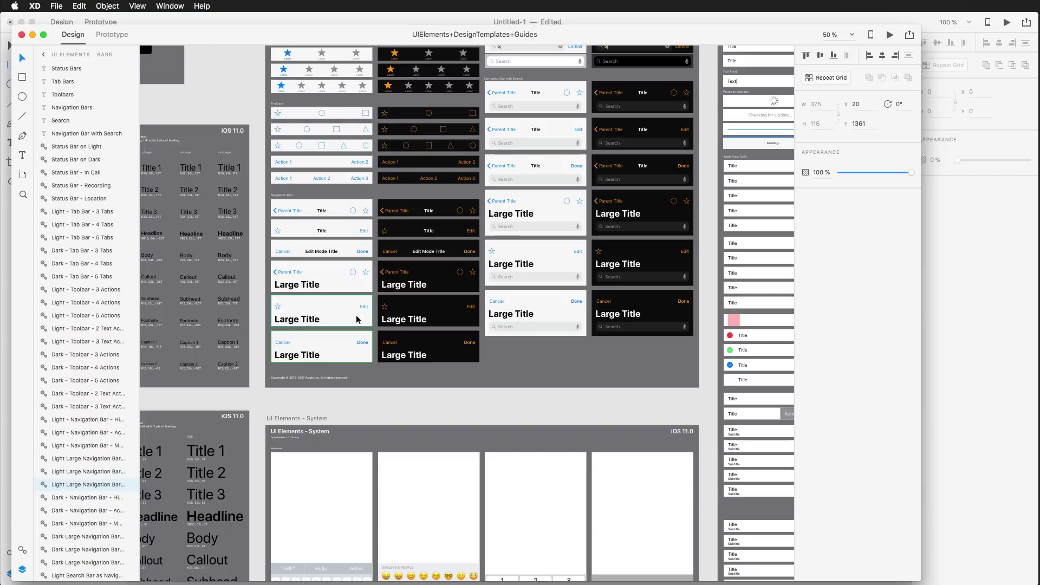
# Step: Paste the navigation bar onto the untitled document's iPhone artboard and align it with the artboard's top edge at X 0, Y 0
pyautogui.hotkey('ctrl', 'Down')
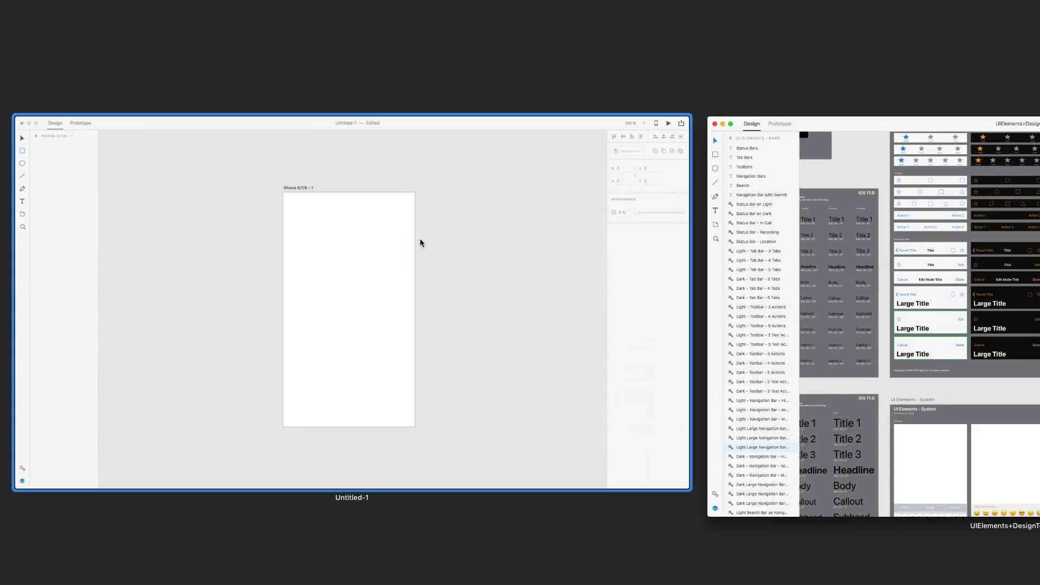
pyautogui.click(420, 238)
pyautogui.press('super+v')
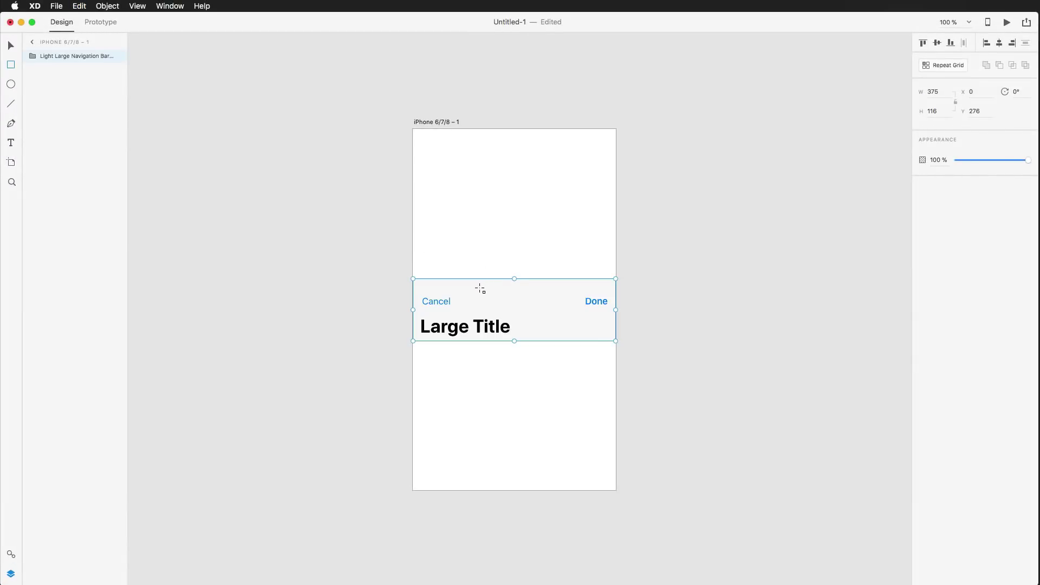
pyautogui.moveTo(476, 286); pyautogui.dragTo(477, 138)
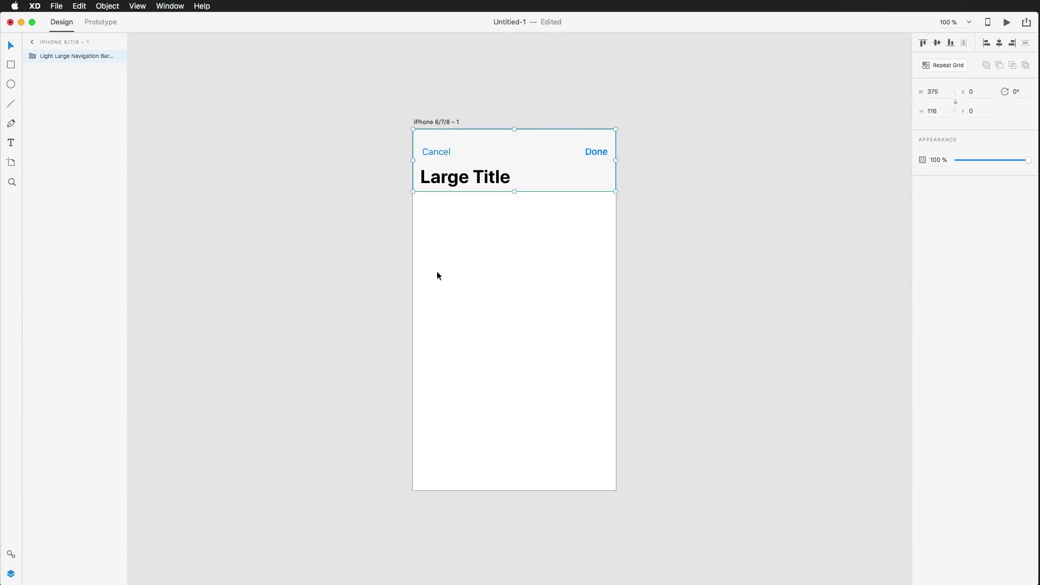
# Step: Delete the Left Accessory (Cancel) and Right Accessory (Done) groups from the navigation bar
pyautogui.doubleClick(439, 153)
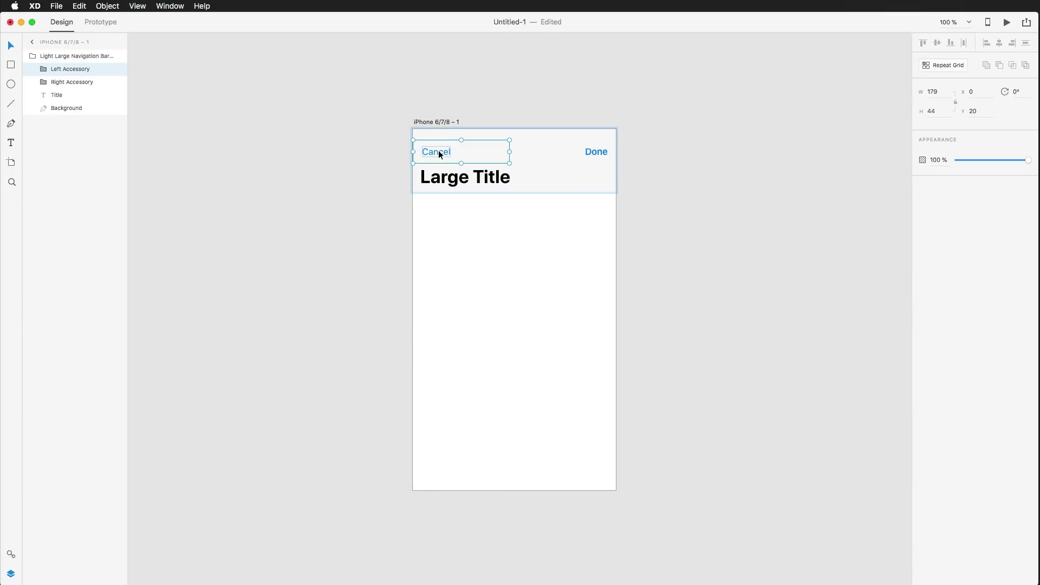
pyautogui.press('Delete')
pyautogui.doubleClick(595, 152)
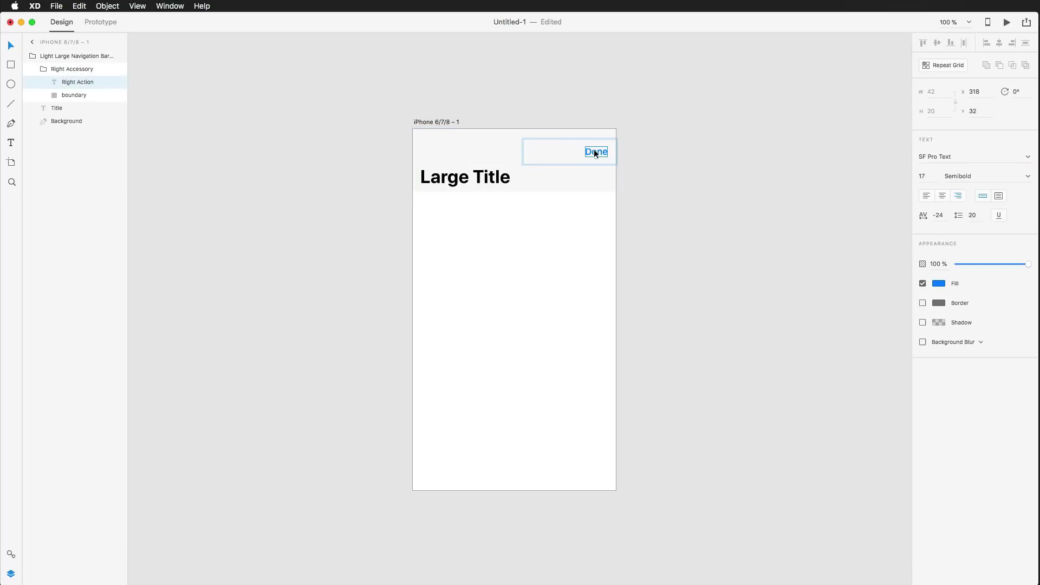
pyautogui.press('Escape')
pyautogui.doubleClick(596, 152)
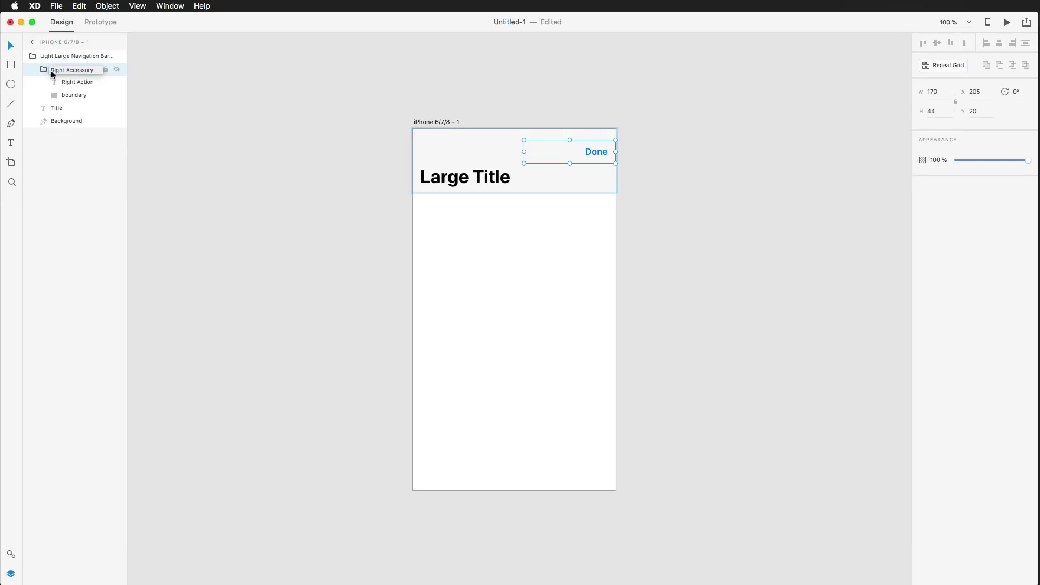
pyautogui.press('Delete')
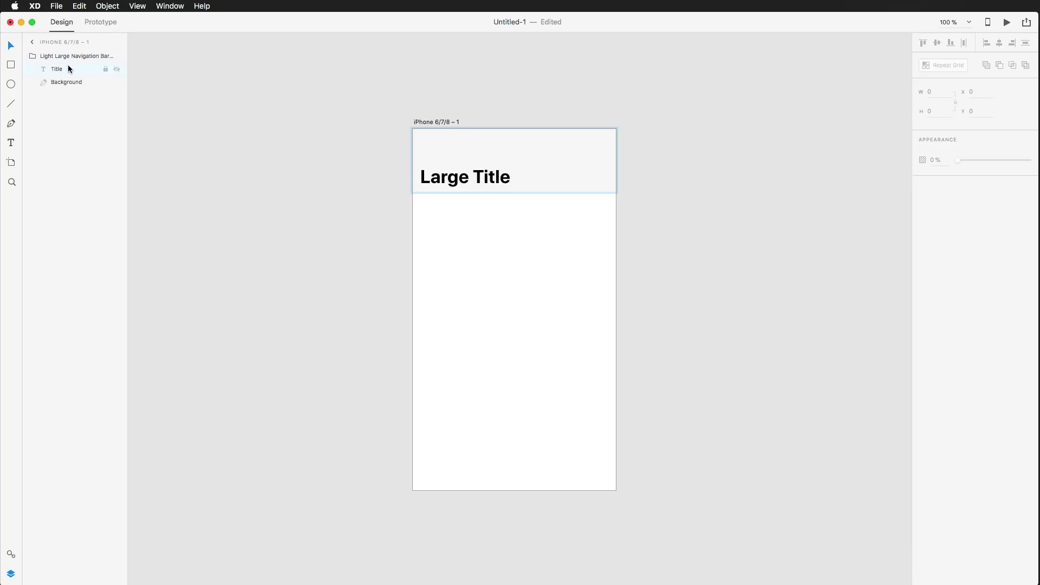
# Step: Change the navigation bar's large title text to "MY LIST" and deselect it
pyautogui.doubleClick(447, 178)
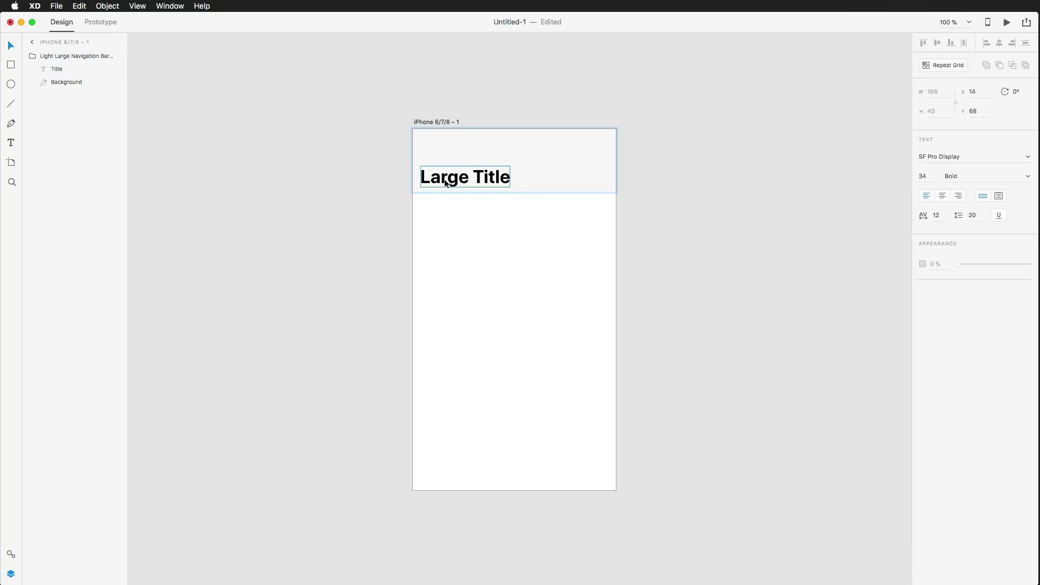
pyautogui.doubleClick(445, 180)
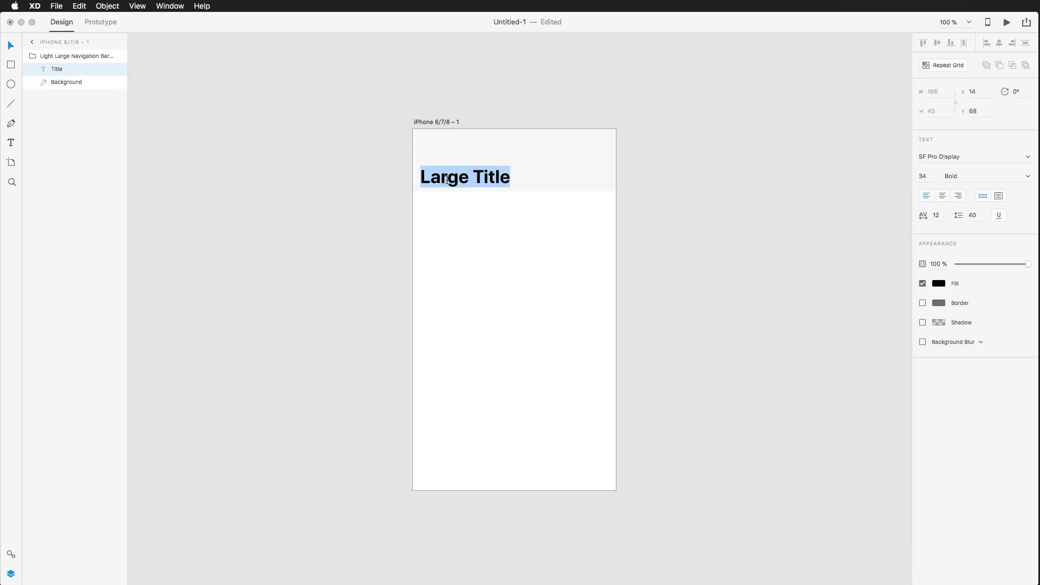
pyautogui.write('MY LIST')
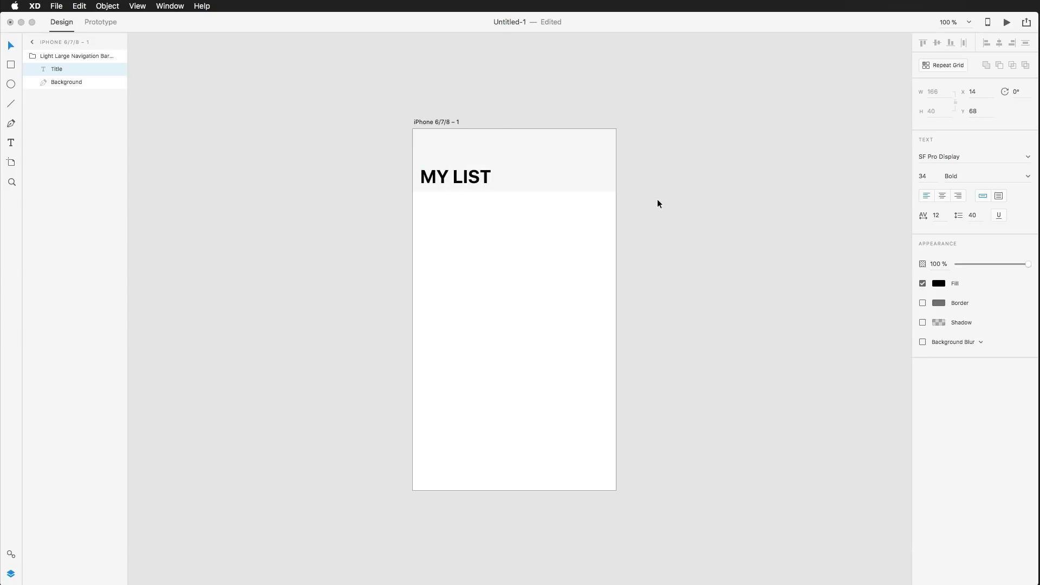
pyautogui.press('Escape')
pyautogui.click(658, 200)
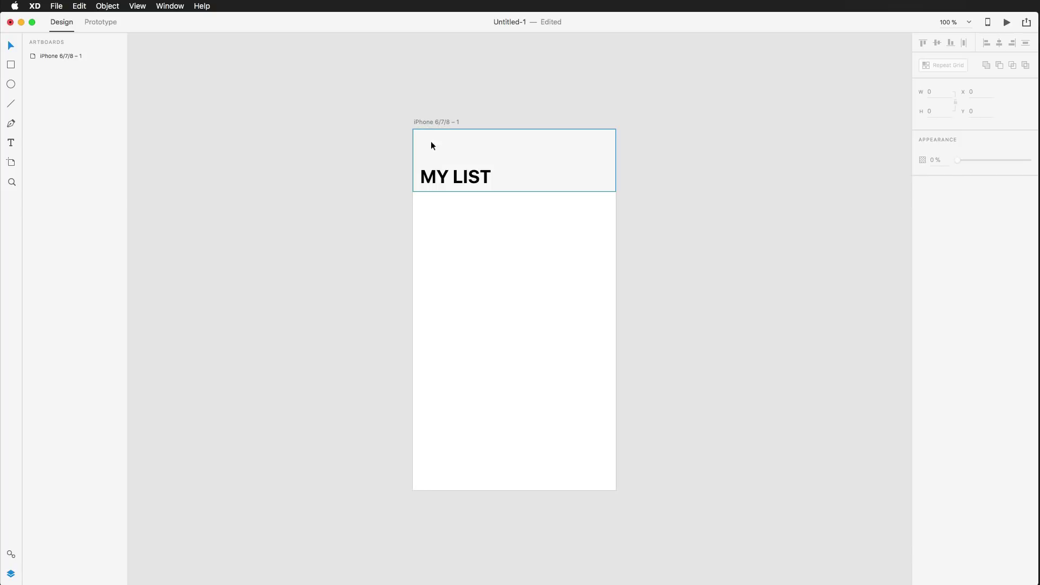
# Step: Copy the Status Bar on Light symbol from UI Elements - Bars in the UIElements+DesignTemplates+Guides document
pyautogui.hotkey('ctrl', 'Down')
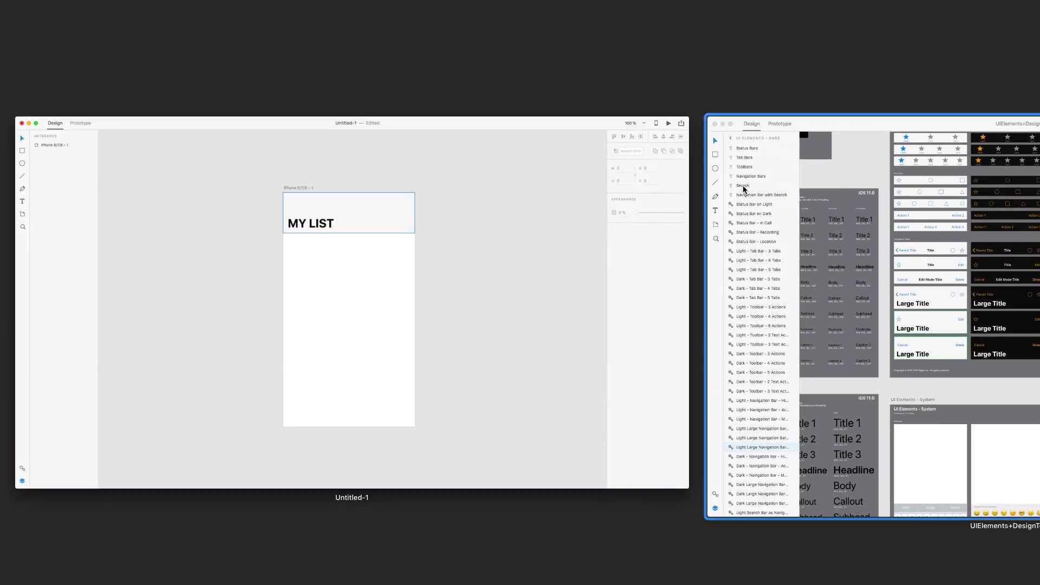
pyautogui.click(873, 346)
pyautogui.scroll(10, 364, 158)
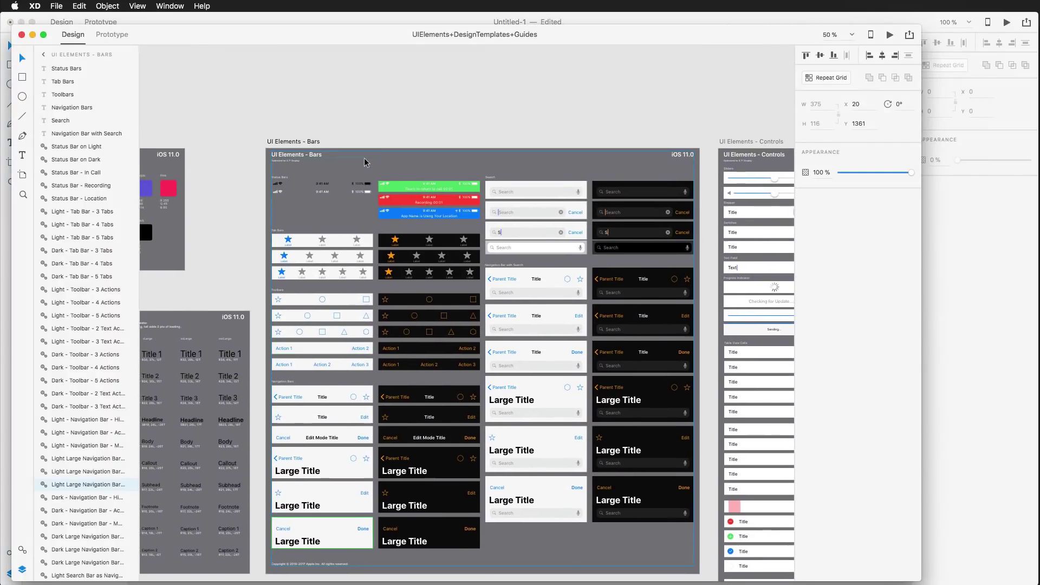
pyautogui.hscroll(-2, 364, 157)
pyautogui.scroll(-1, 358, 173)
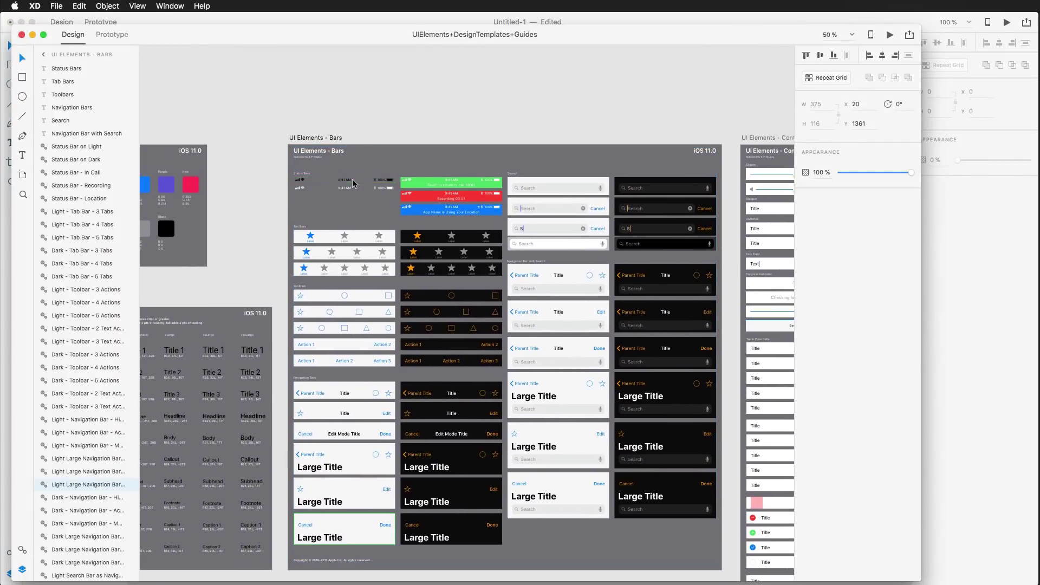
pyautogui.scroll(5, 350, 181)
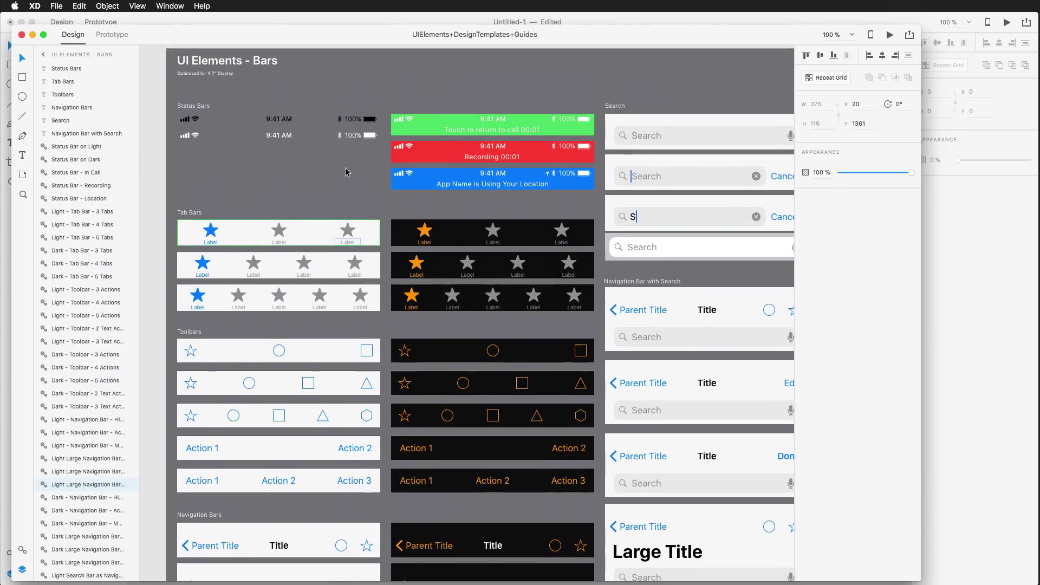
pyautogui.scroll(2, 348, 172)
pyautogui.click(267, 144)
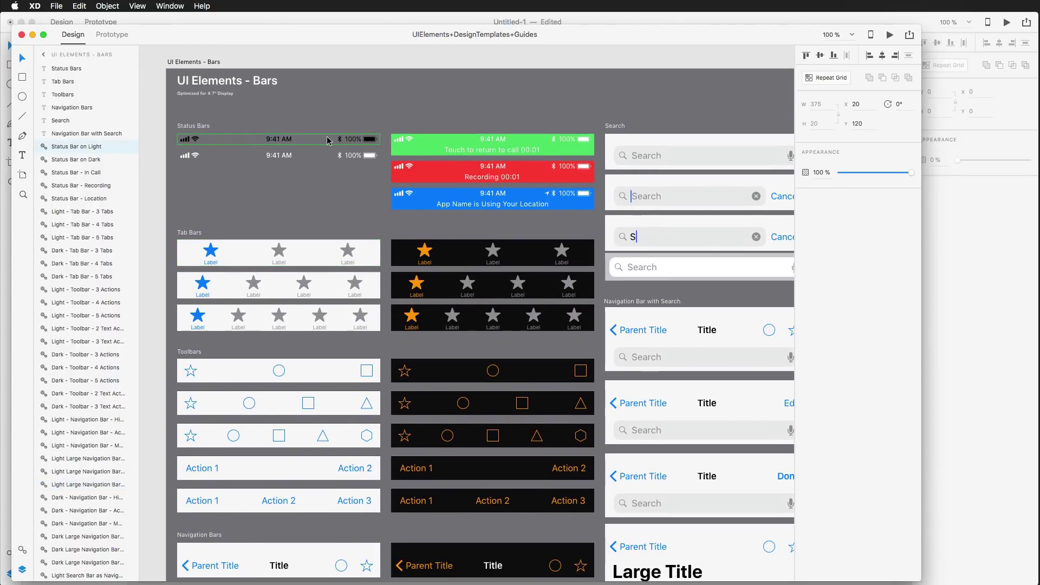
# Step: Paste the status bar into the untitled document, place it along the top edge of the iPhone artboard, and deselect it
pyautogui.hotkey('ctrl', 'Down')
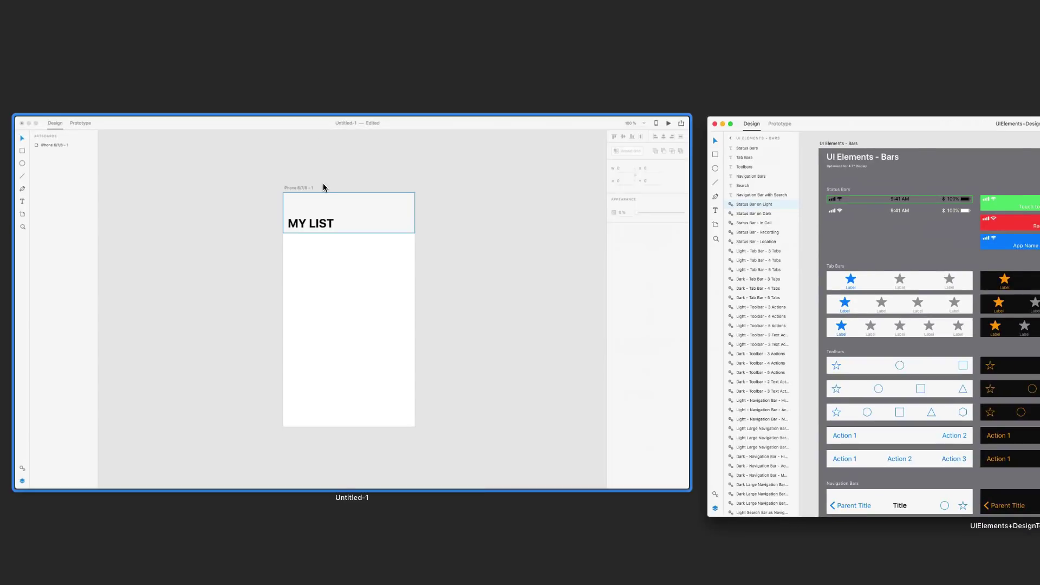
pyautogui.click(323, 186)
pyautogui.press('super+v')
pyautogui.moveTo(537, 307); pyautogui.dragTo(534, 229)
pyautogui.moveTo(599, 311); pyautogui.dragTo(604, 133)
pyautogui.click(675, 167)
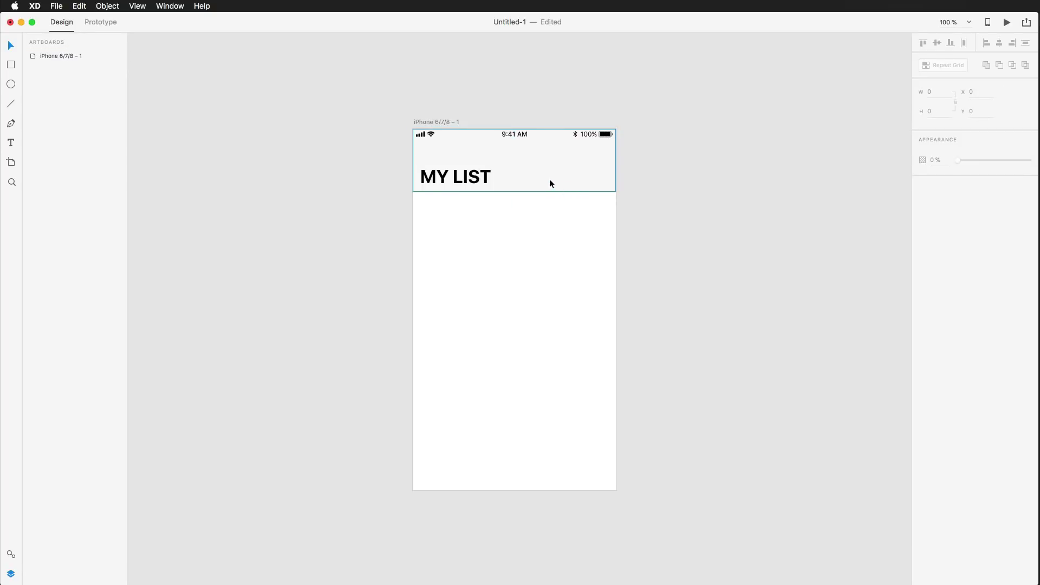
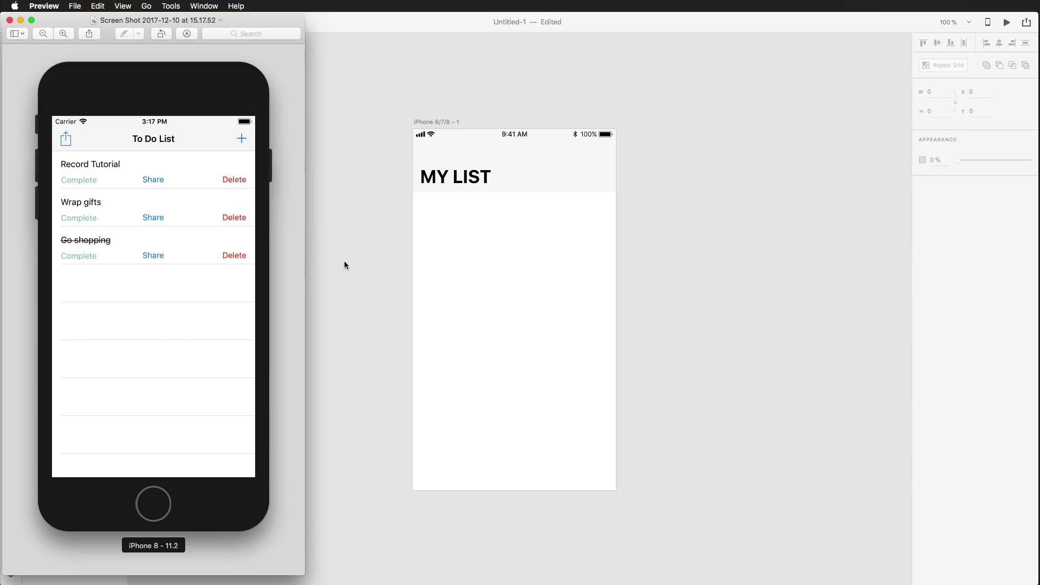
# Step: Paste the six to-do text items, Read article to Record Voiceover, and place them below the MY LIST header at about X 15, Y 143
pyautogui.click(395, 236)
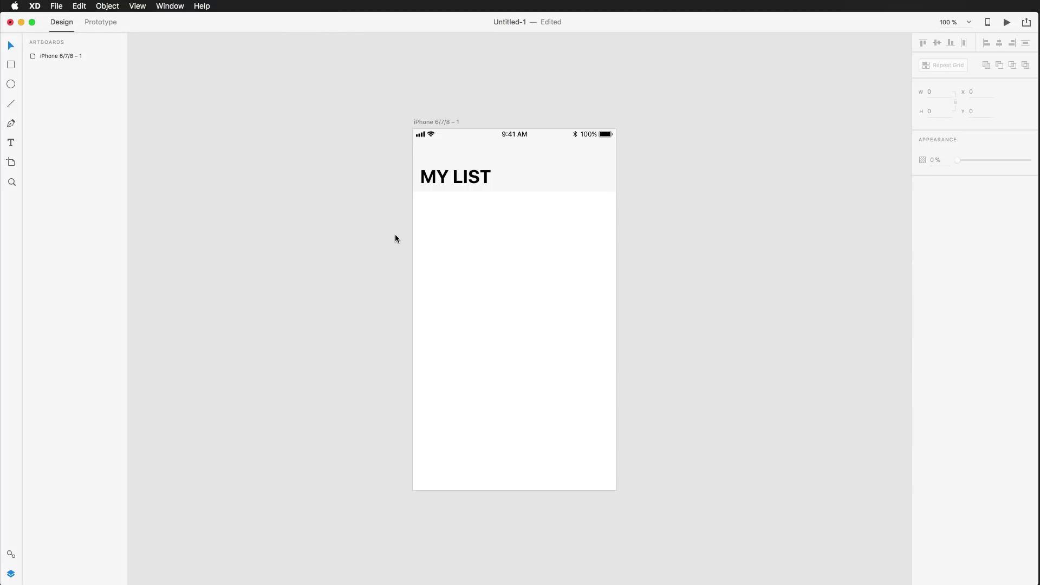
pyautogui.press('super+v')
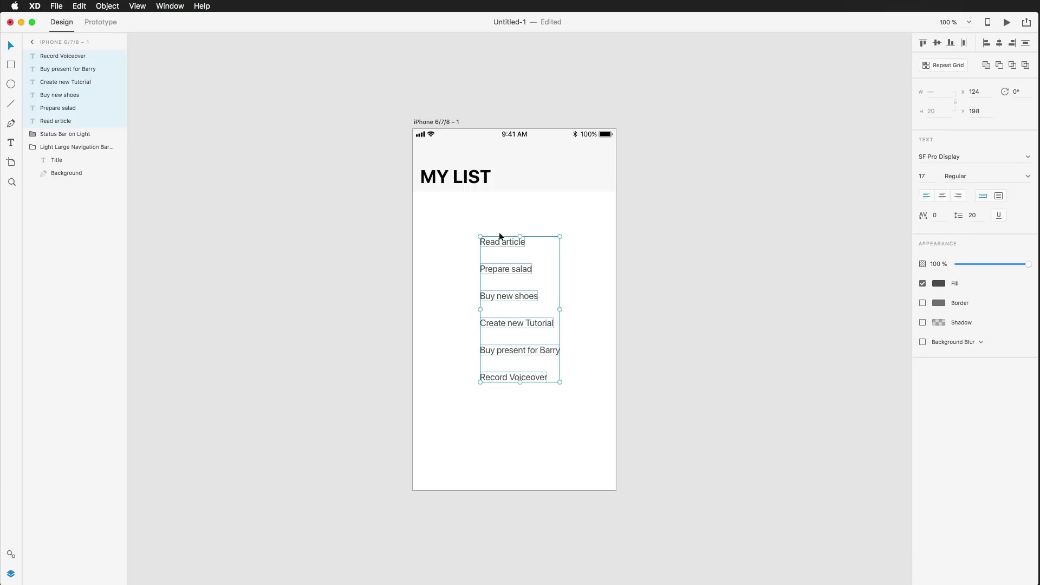
pyautogui.moveTo(503, 239); pyautogui.dragTo(446, 210)
pyautogui.click(736, 298)
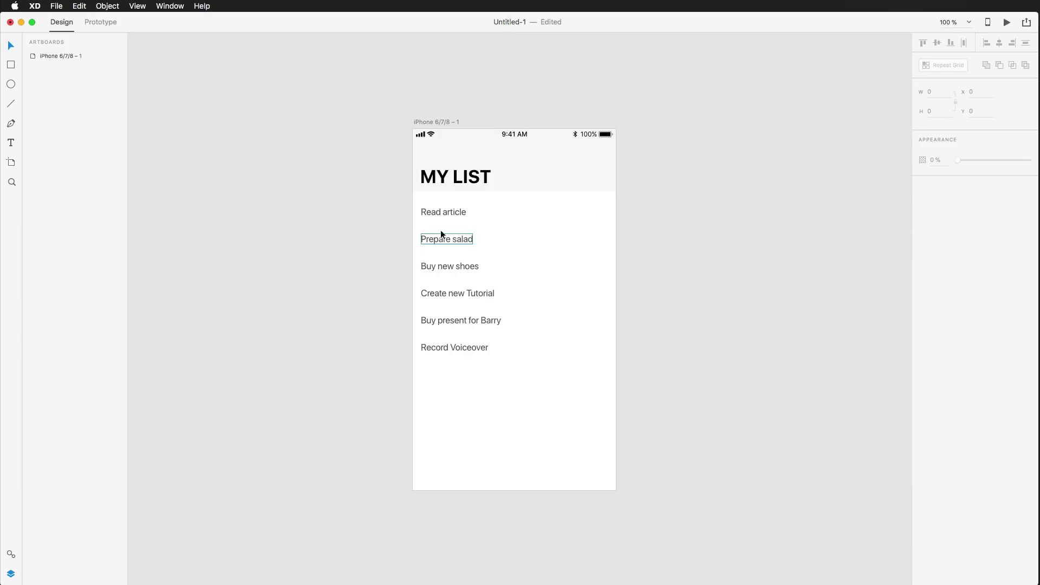
# Step: Group the six to-do text items below the MY LIST header and rename the group TableView
pyautogui.click(459, 211)
pyautogui.moveTo(360, 201); pyautogui.dragTo(536, 360)
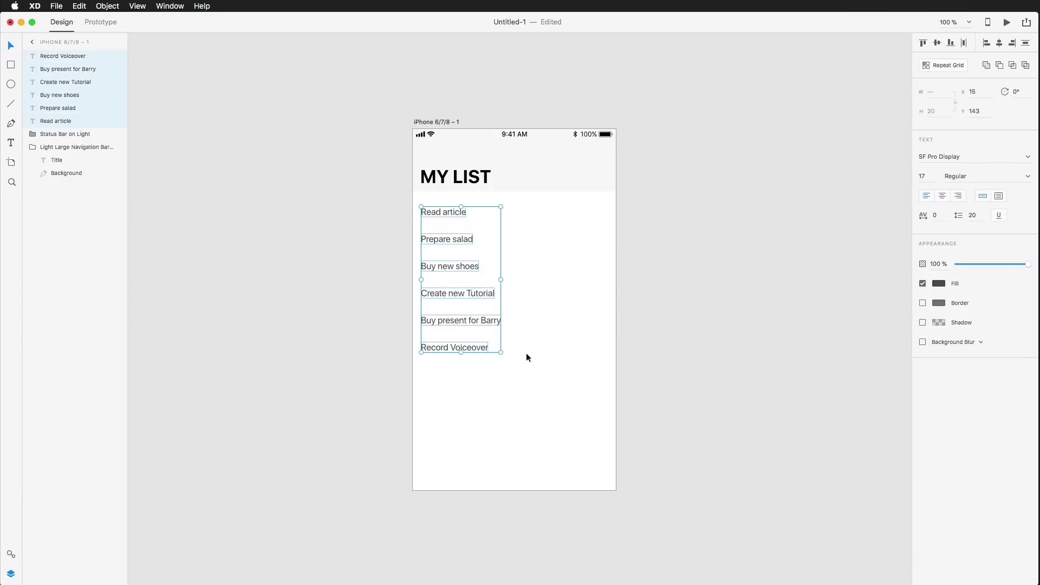
pyautogui.press('super+g')
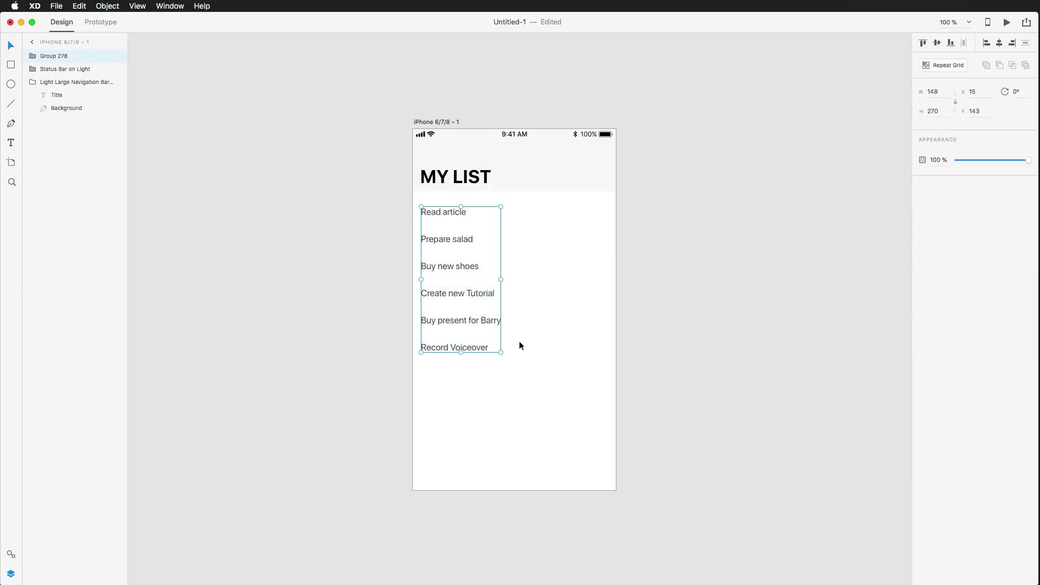
pyautogui.doubleClick(57, 56)
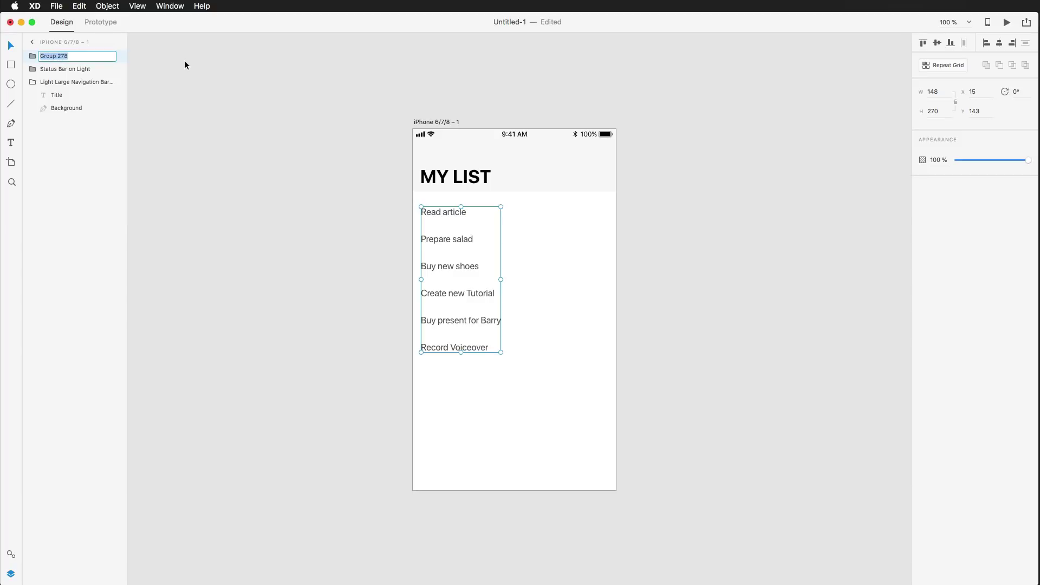
pyautogui.write('TableView')
pyautogui.press('Return')
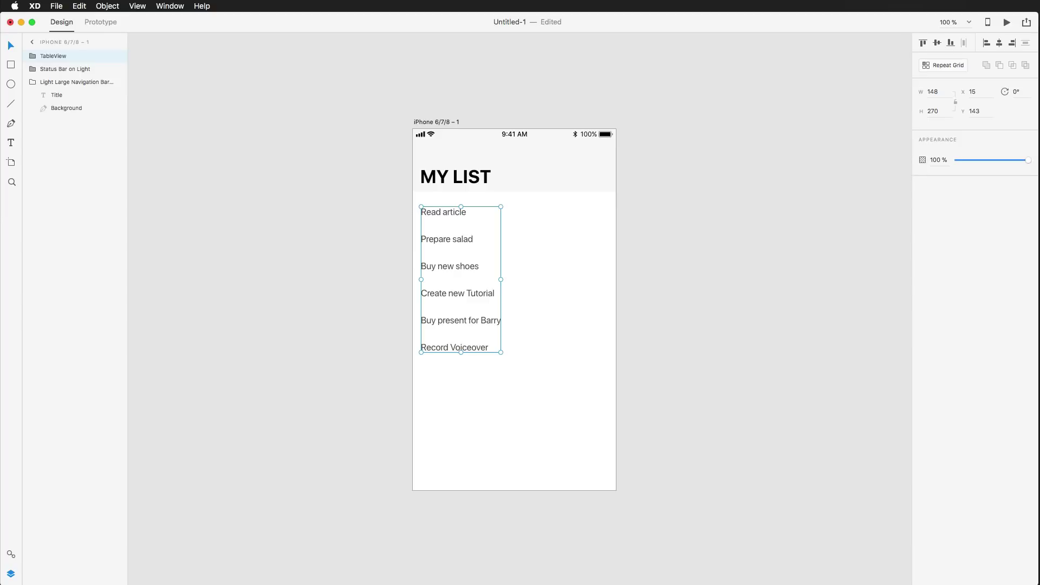
# Step: Examine the row actions in the To Do List reference screenshot in Preview and return to the untitled XD document
pyautogui.press('super+Tab')
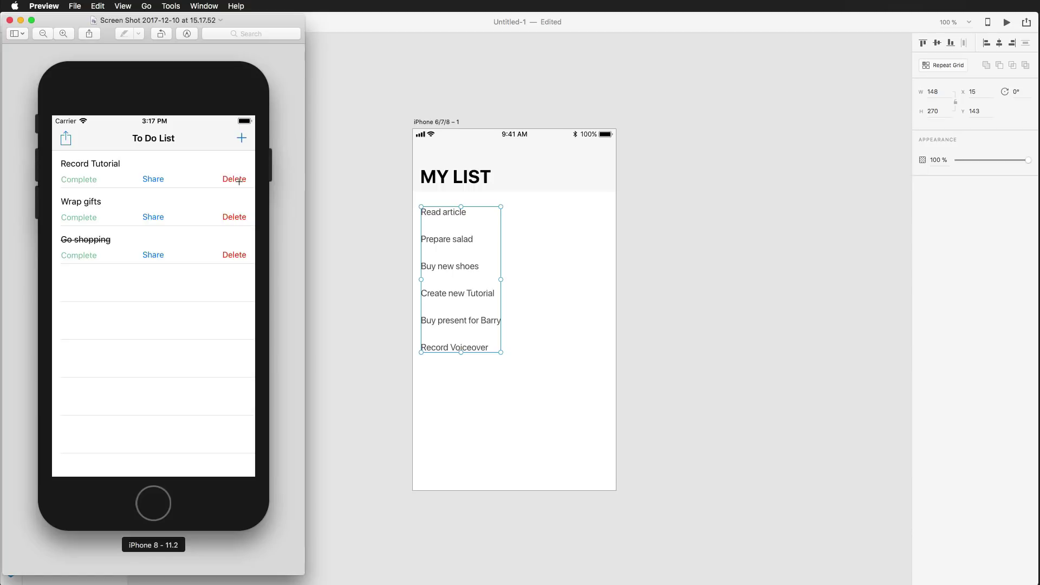
pyautogui.click(823, 254)
pyautogui.click(780, 248)
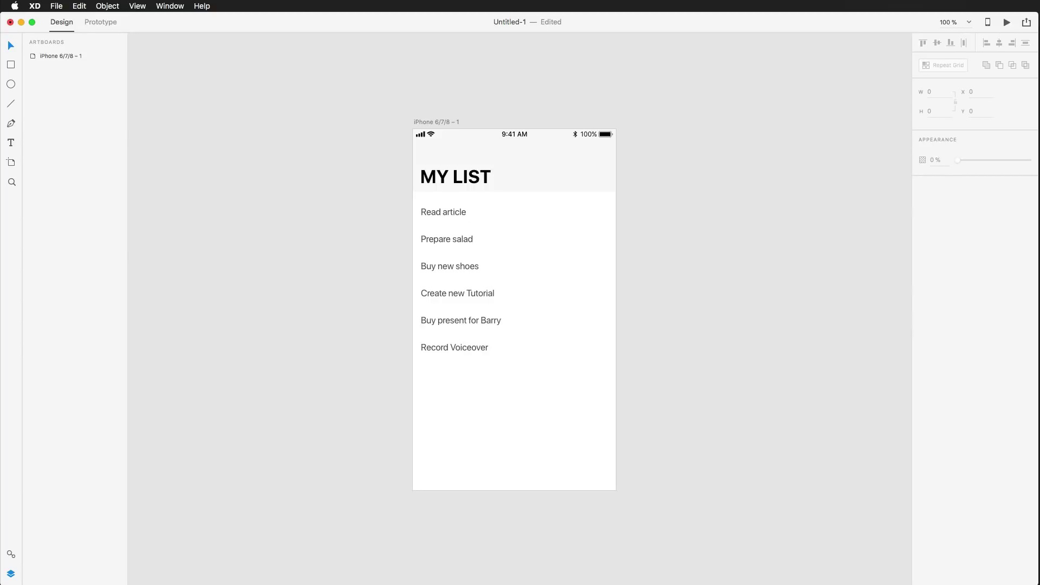
pyautogui.press('super+Tab')
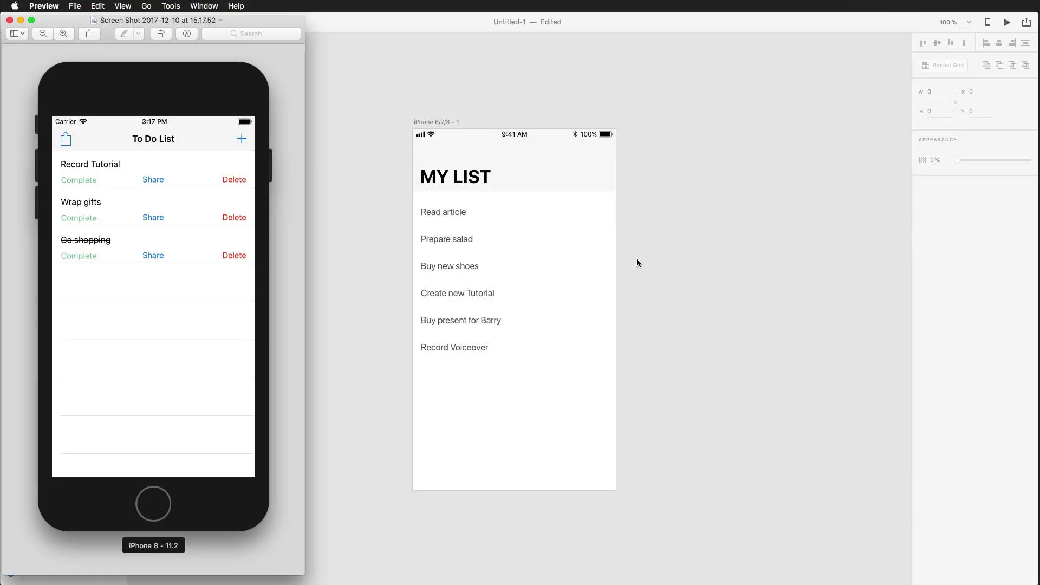
pyautogui.press('super+Tab')
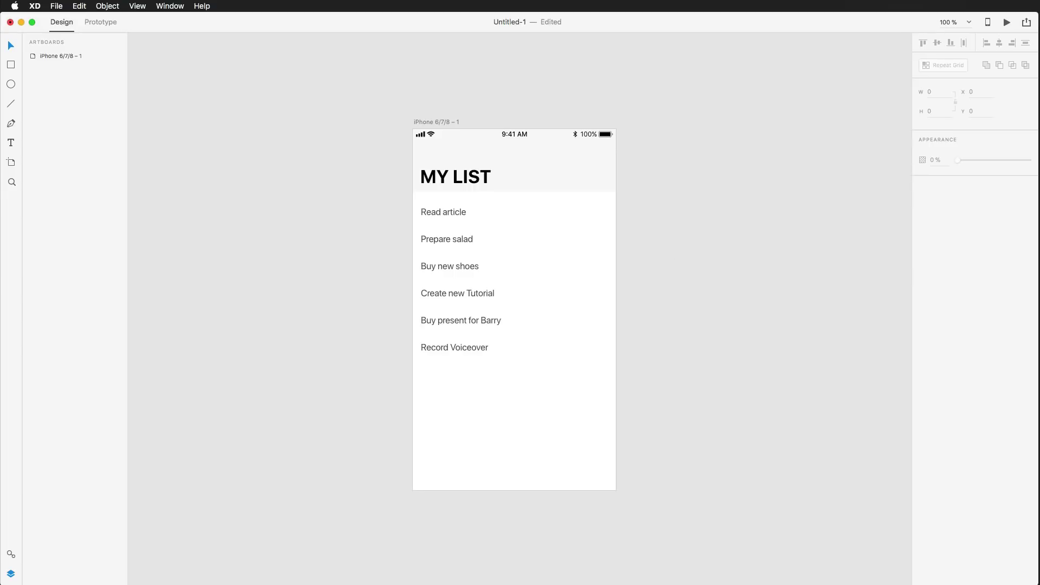
# Step: Copy the Action and Delete buttons of the light table cell from UI Elements - Controls in the UIElements+DesignTemplates+Guides document
pyautogui.hotkey('ctrl', 'Down')
pyautogui.click(901, 294)
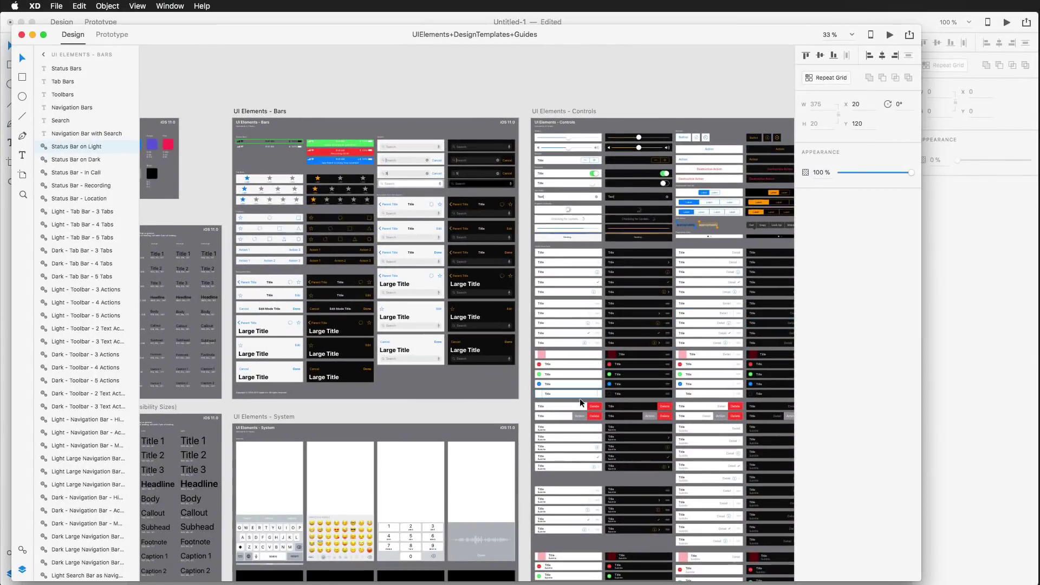
pyautogui.scroll(5, 583, 410)
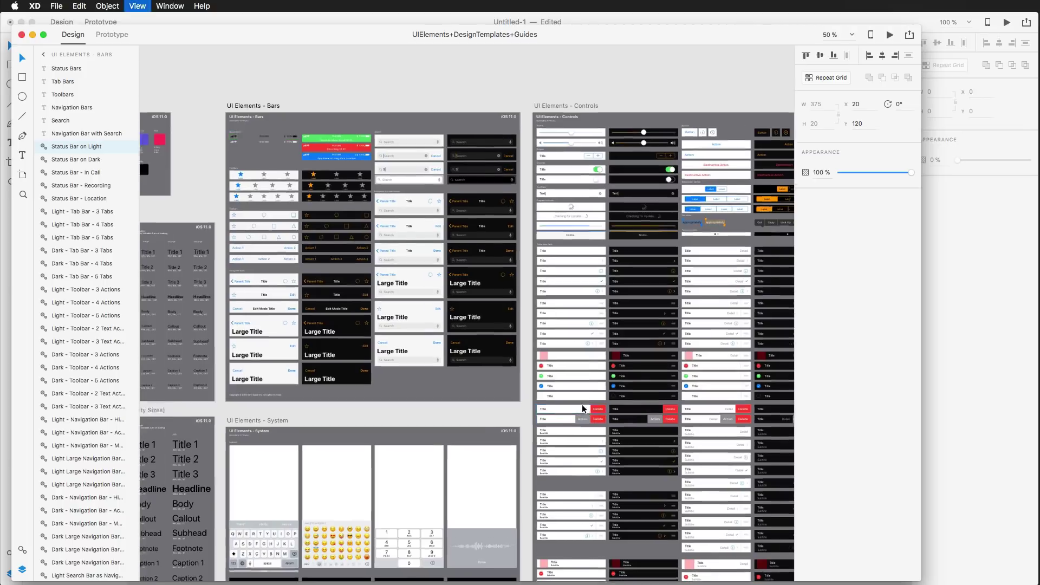
pyautogui.scroll(2, 583, 409)
pyautogui.scroll(-5, 583, 407)
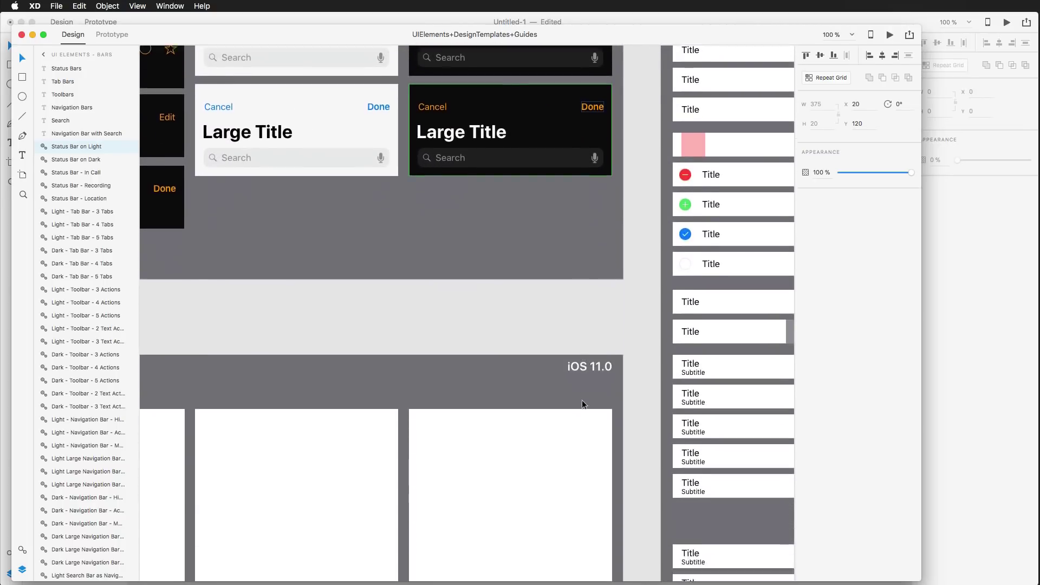
pyautogui.scroll(3, 583, 404)
pyautogui.doubleClick(590, 298)
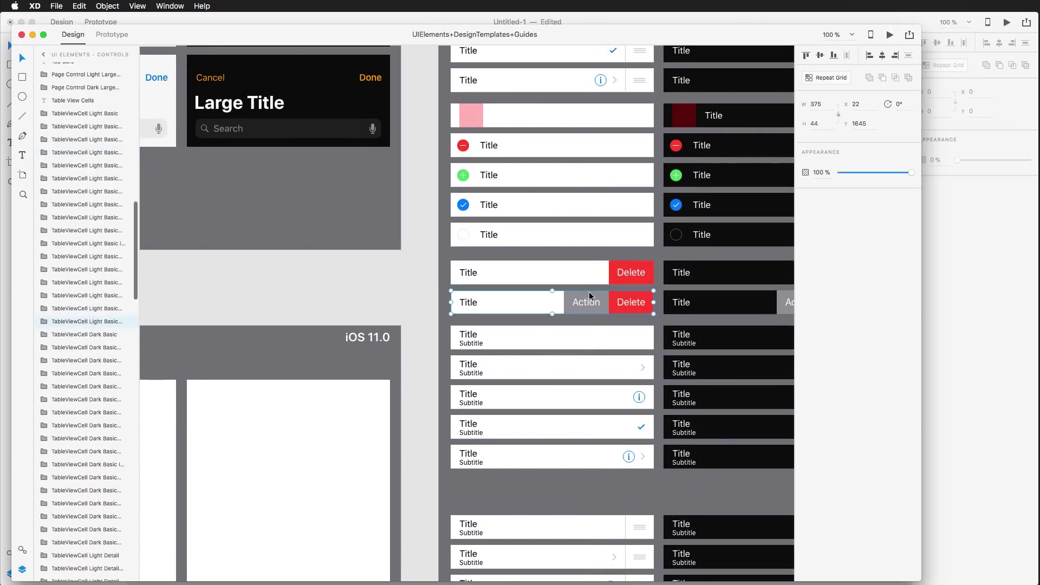
pyautogui.keyDown('shift'); pyautogui.click(645, 299); pyautogui.keyUp('shift')
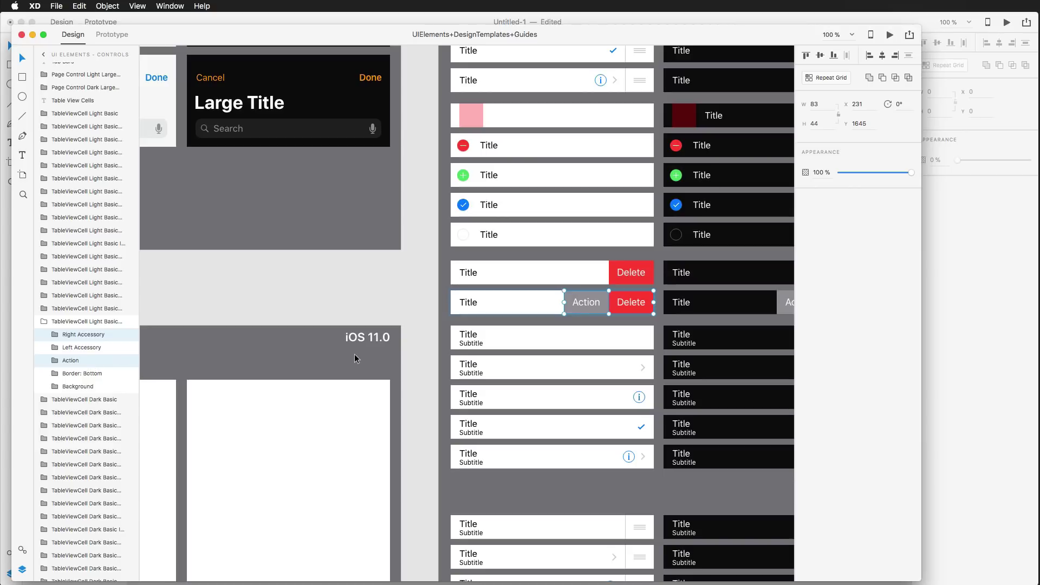
# Step: Paste the Action and Delete buttons into the untitled document and place them against the artboard's right edge beside Prepare salad
pyautogui.hotkey('ctrl', 'Down')
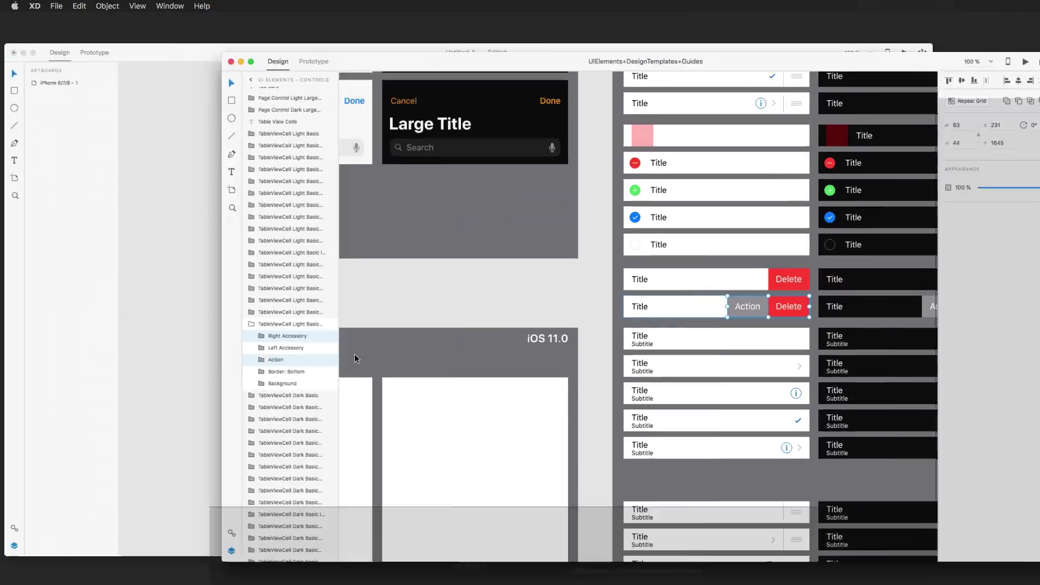
pyautogui.click(190, 285)
pyautogui.press('super+v')
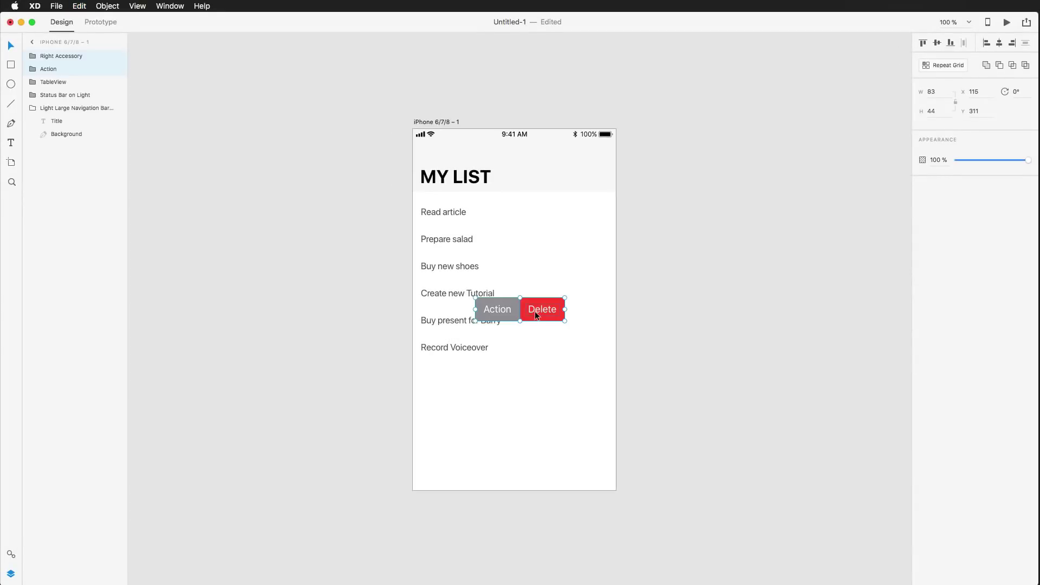
pyautogui.moveTo(529, 302); pyautogui.dragTo(562, 232)
# Step: Move the Action and Delete buttons into the TableView group and align them with the Prepare salad row at X 209, Y 181
pyautogui.press('Delete')
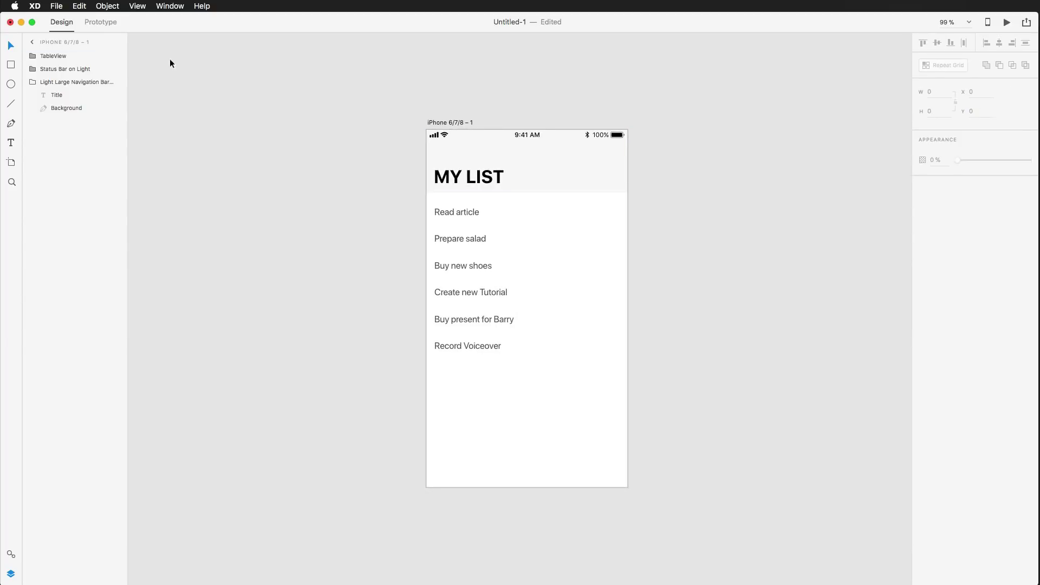
pyautogui.click(32, 56)
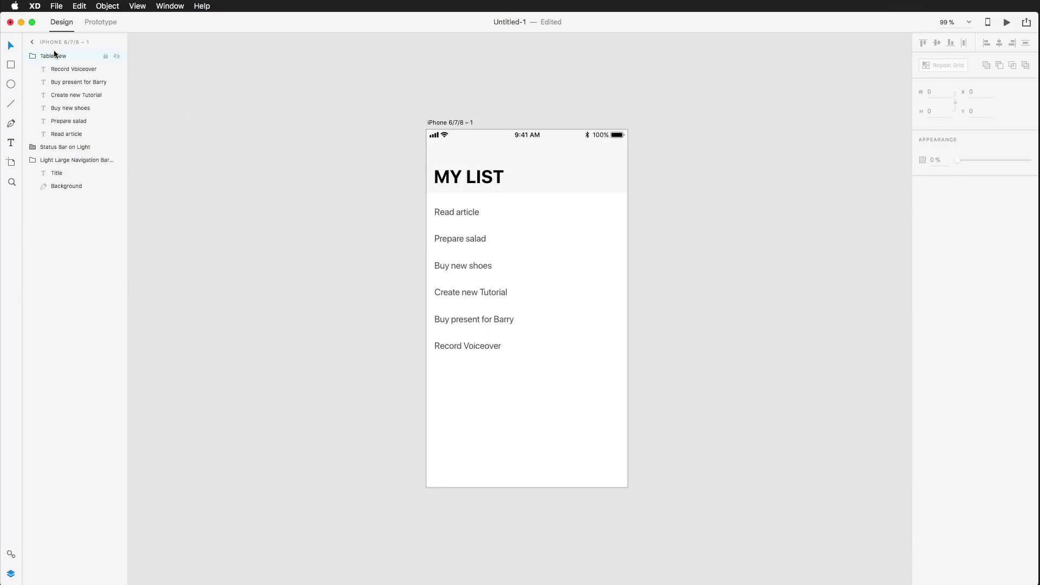
pyautogui.press('super+v')
pyautogui.moveTo(36, 58); pyautogui.dragTo(46, 89)
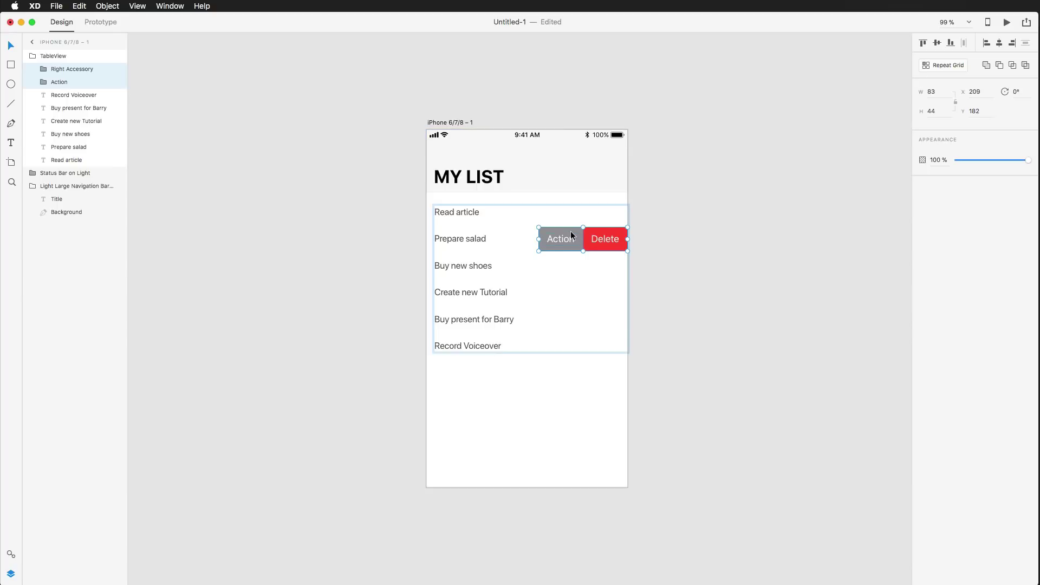
pyautogui.moveTo(571, 233); pyautogui.dragTo(573, 237)
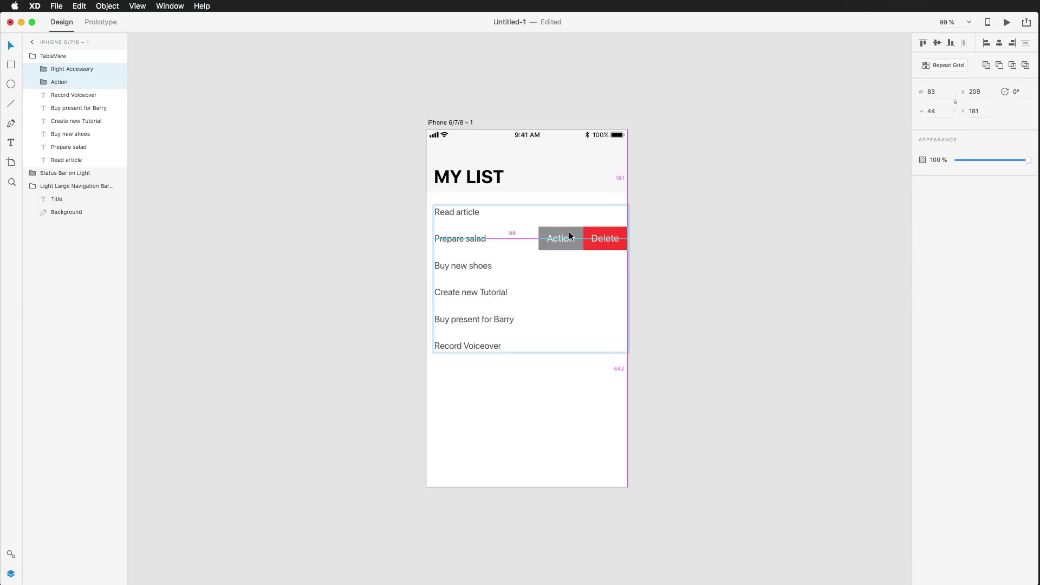
pyautogui.moveTo(569, 234); pyautogui.dragTo(569, 234)
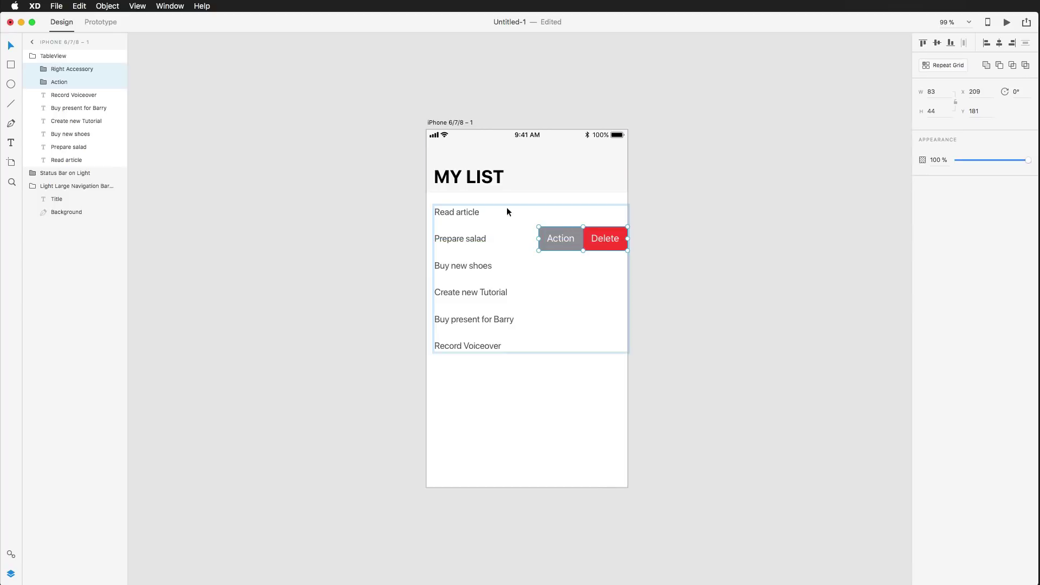
pyautogui.click(58, 56)
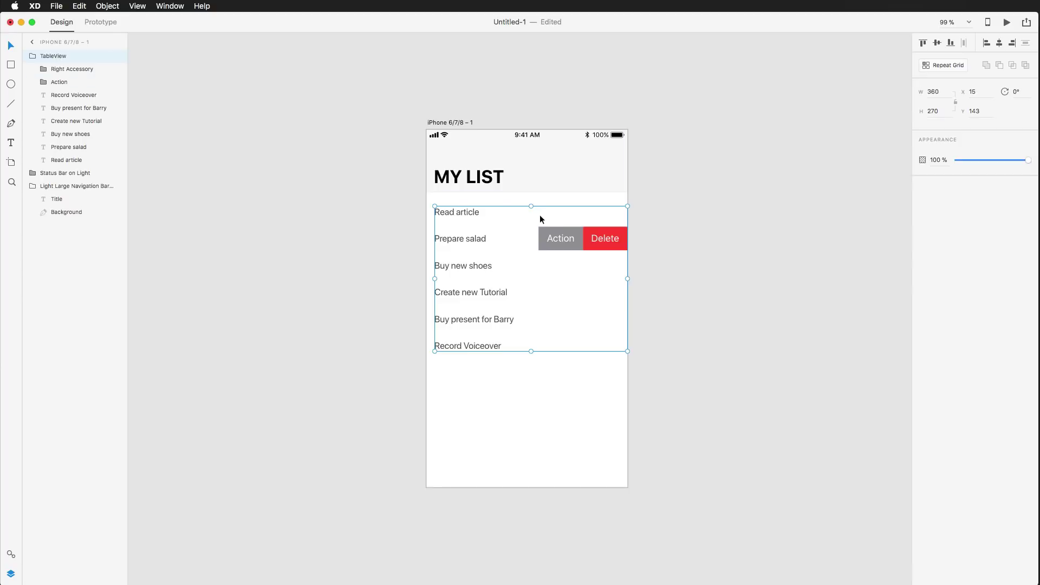
# Step: Change the gray Action button's label to "Share" and deselect it
pyautogui.doubleClick(560, 238)
pyautogui.doubleClick(563, 236)
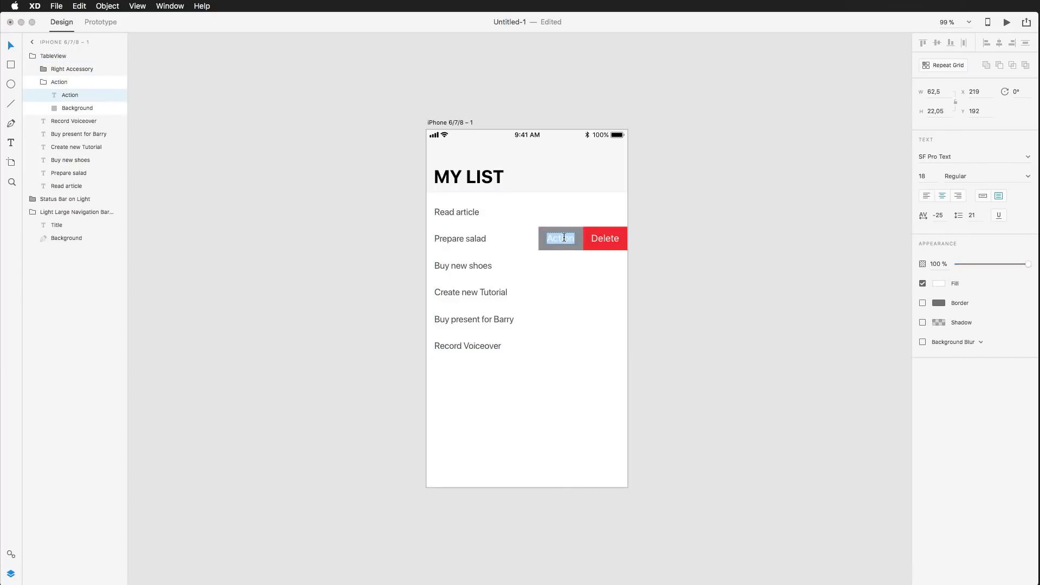
pyautogui.write('Share')
pyautogui.press('Escape')
pyautogui.click(630, 241)
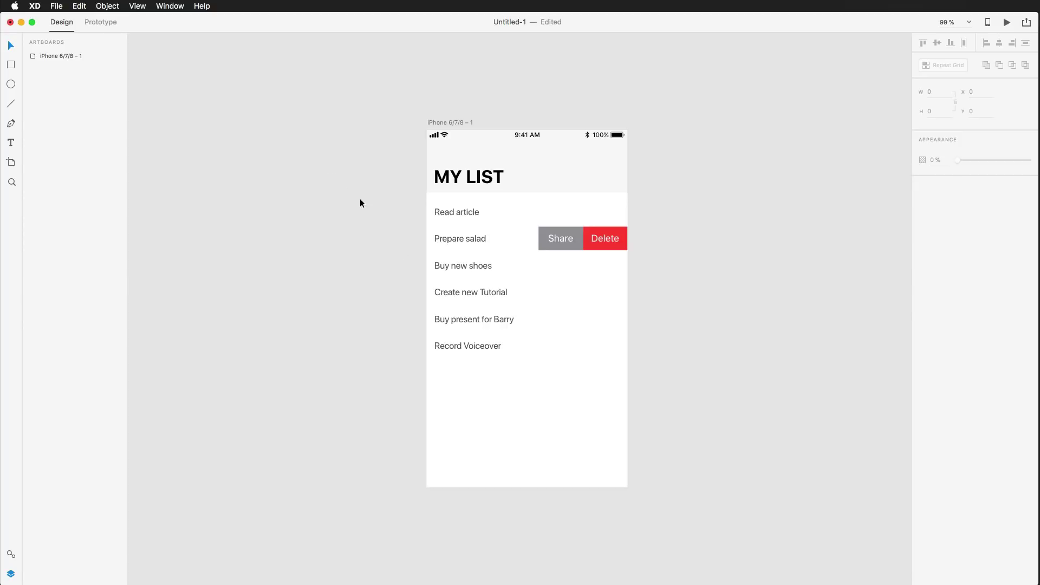
# Step: Paste the cyan and yellow color sample rectangles onto the artboard and place them below the list at about X 41, Y 482
pyautogui.click(468, 376)
pyautogui.press('cmd+v')
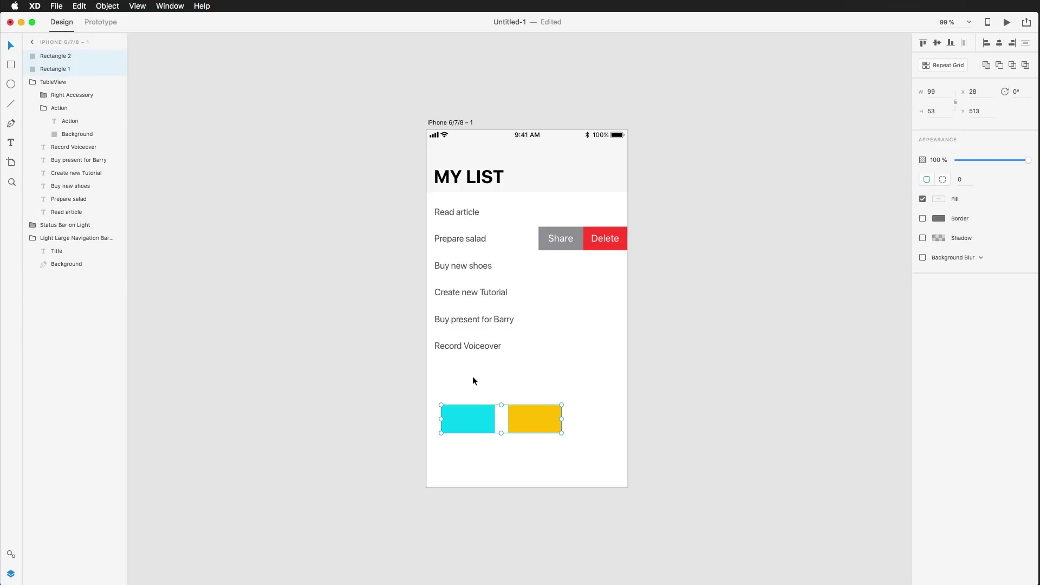
pyautogui.moveTo(470, 423); pyautogui.dragTo(490, 402)
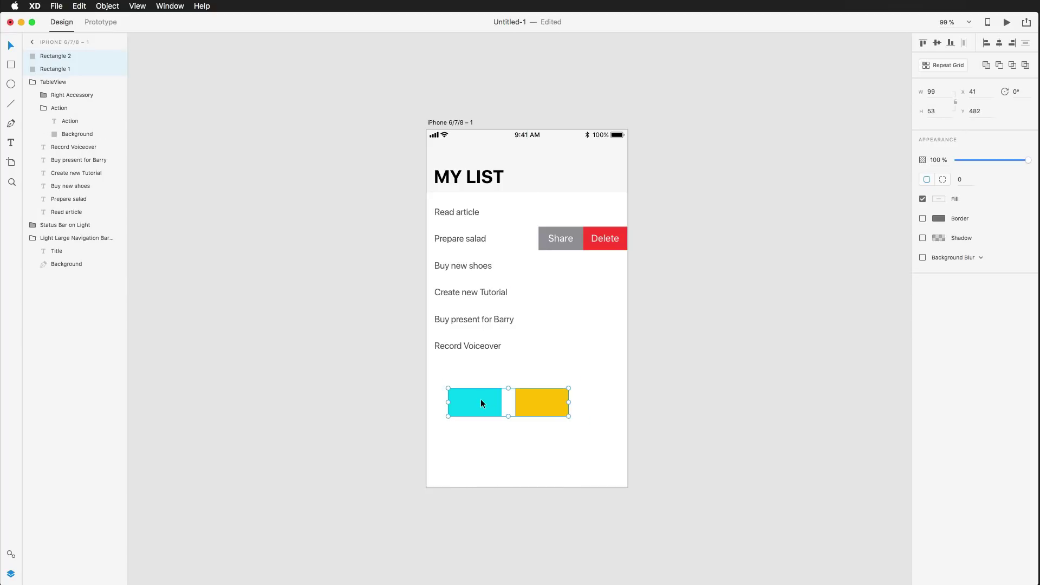
pyautogui.click(589, 389)
pyautogui.click(539, 404)
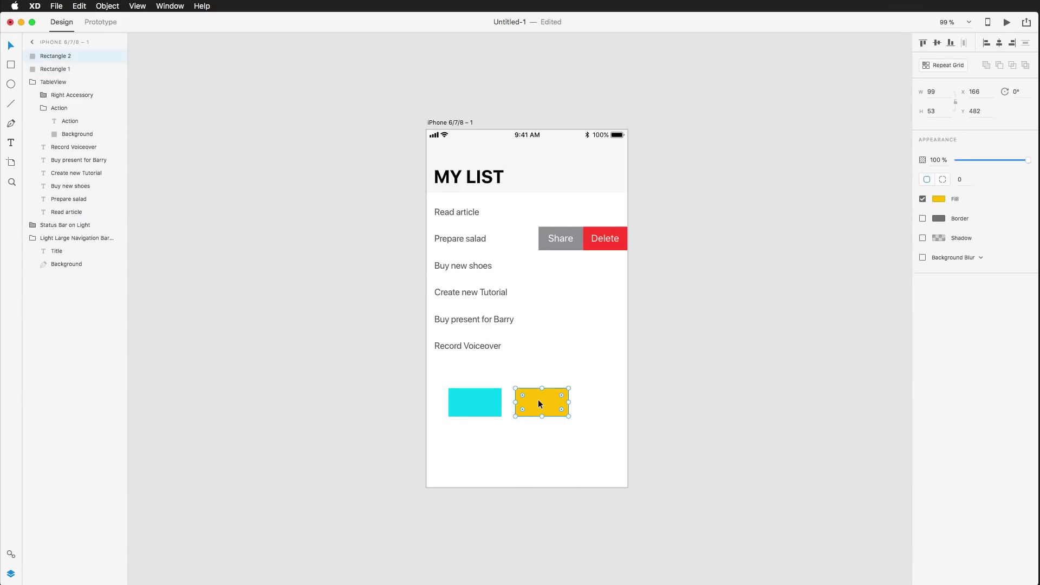
pyautogui.click(646, 381)
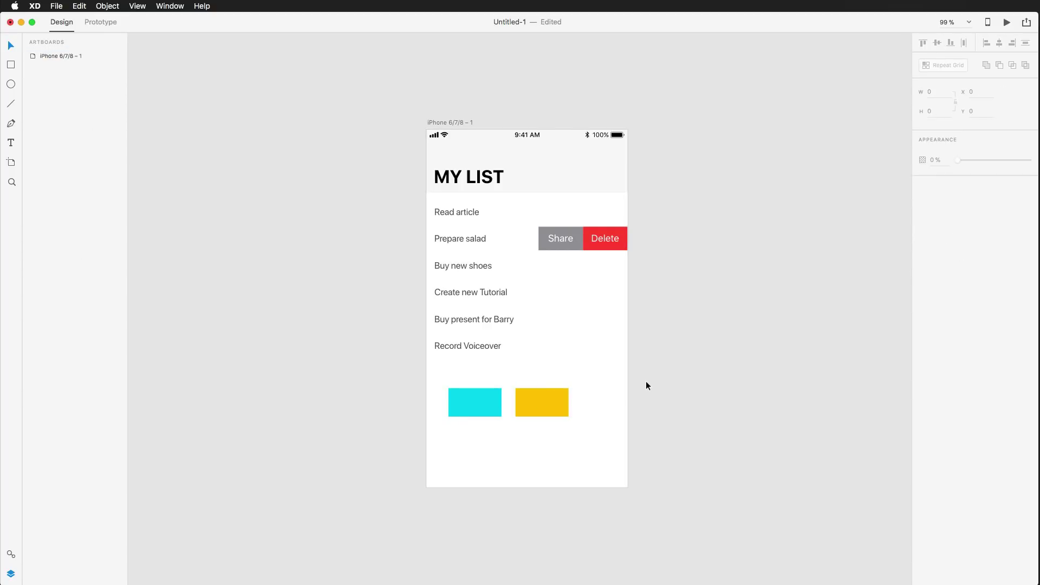
# Step: Save the cyan and yellow rectangle fills as color assets and delete both sample rectangles
pyautogui.click(498, 398)
pyautogui.click(518, 401)
pyautogui.click(493, 398)
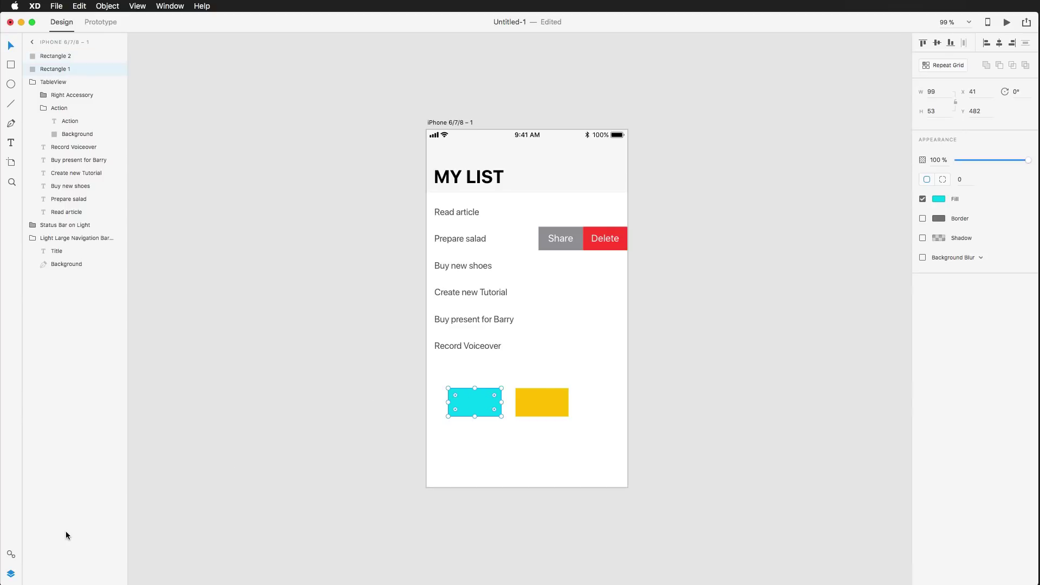
pyautogui.click(10, 555)
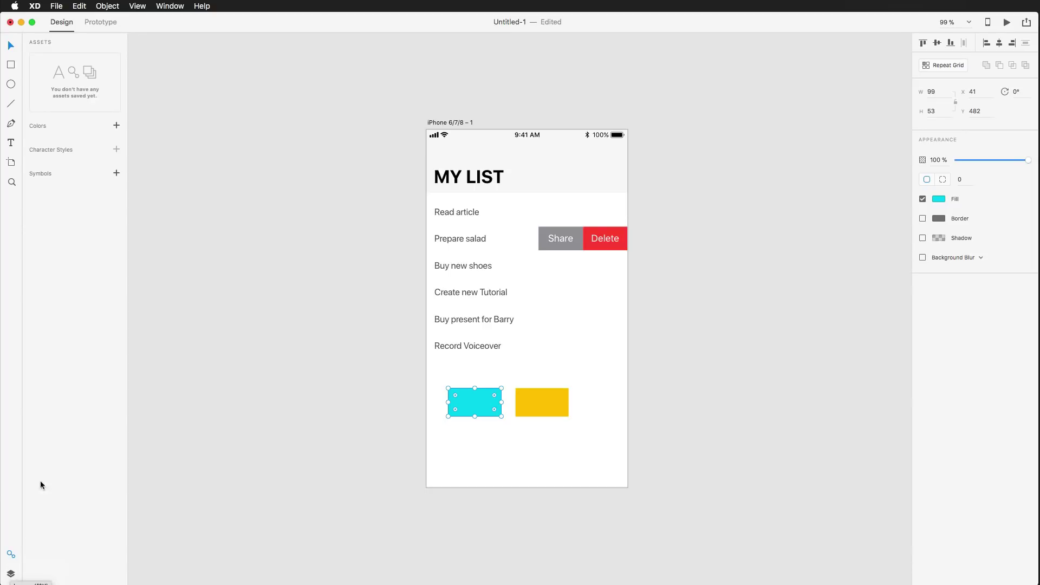
pyautogui.click(117, 127)
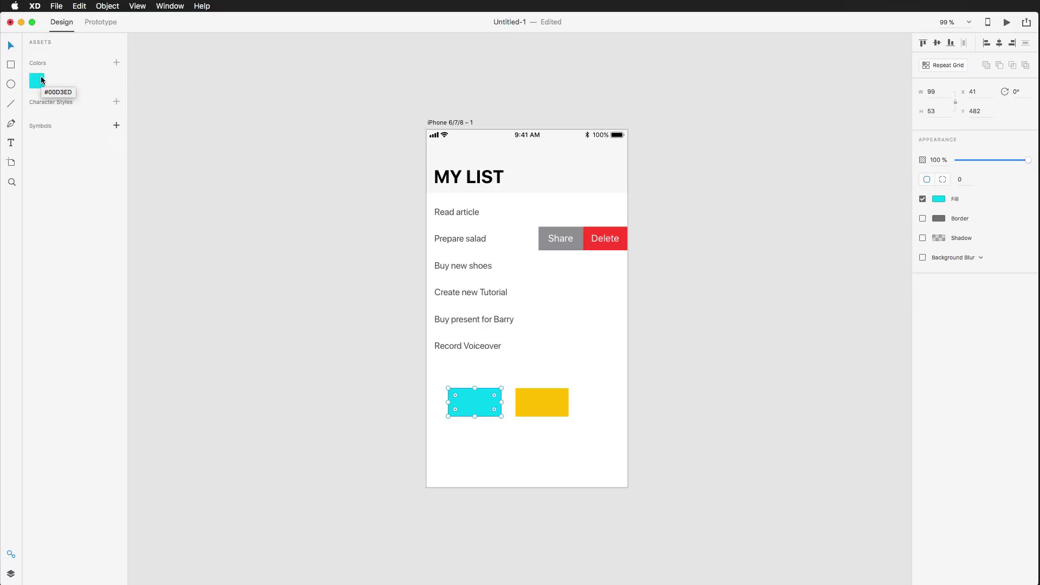
pyautogui.click(544, 402)
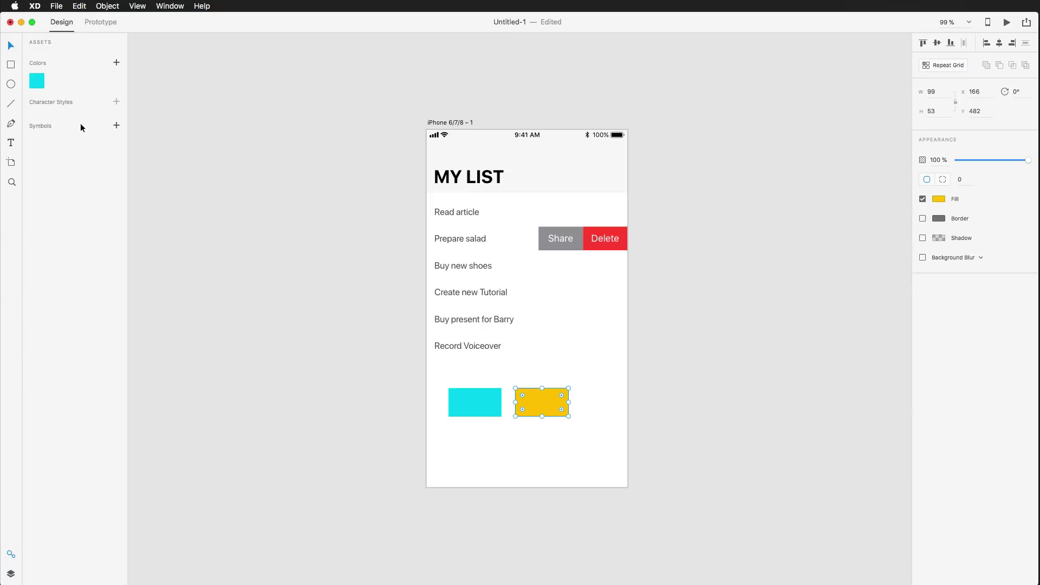
pyautogui.click(116, 63)
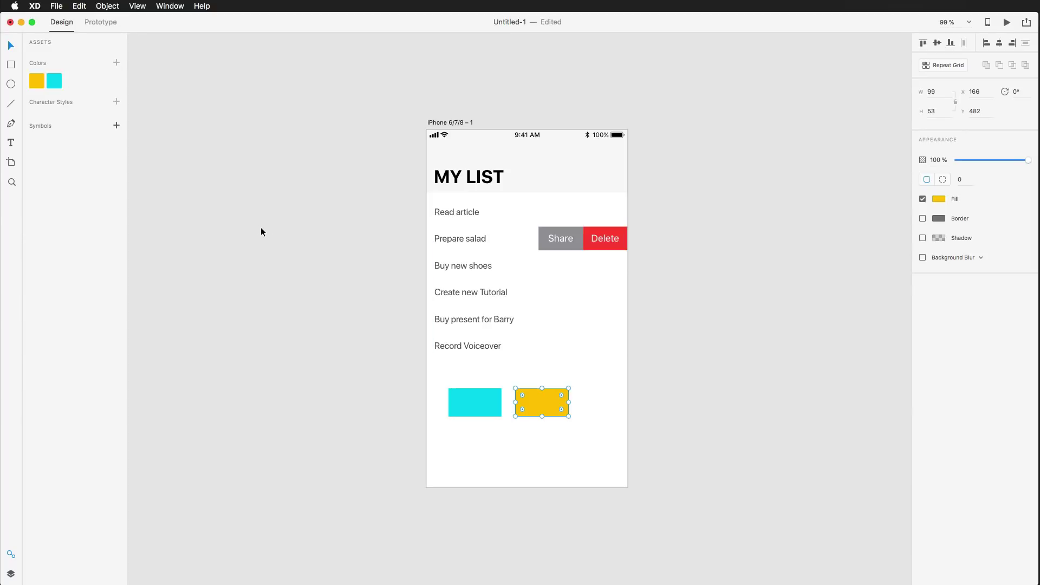
pyautogui.moveTo(600, 416); pyautogui.dragTo(455, 399)
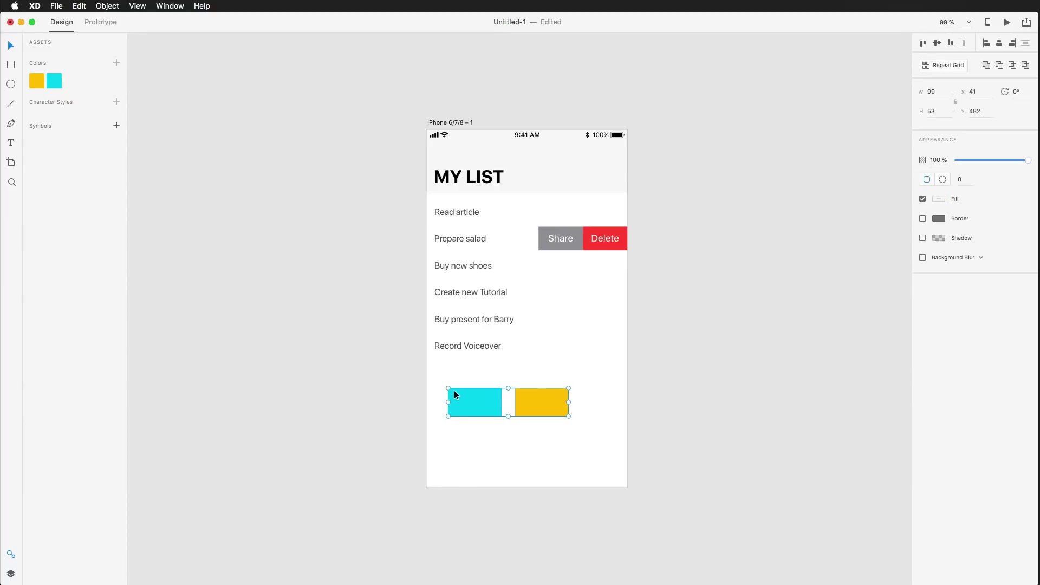
pyautogui.press('Delete')
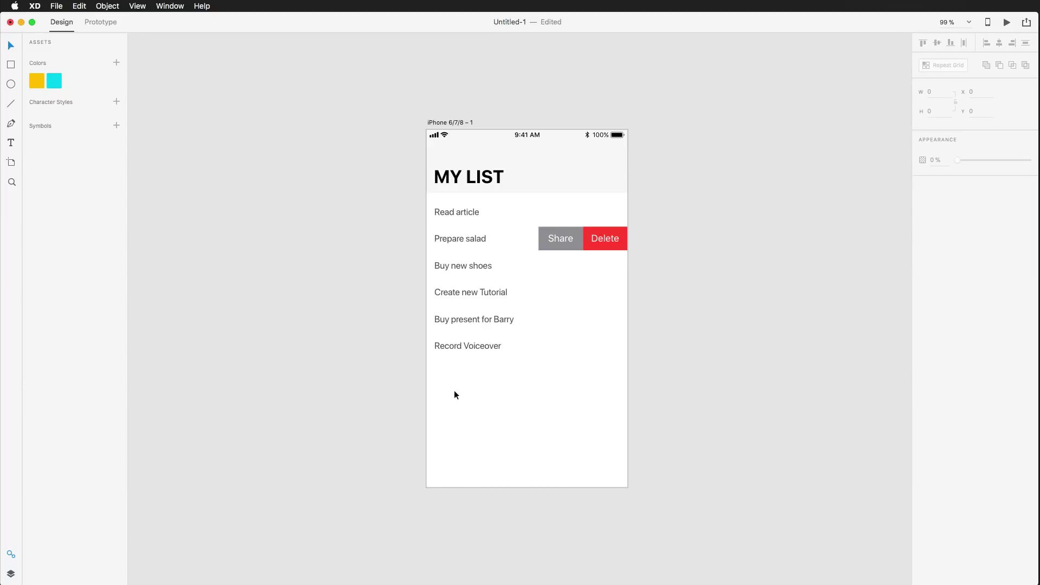
# Step: Try the saved yellow as the Share button's background fill, settle on the saved cyan, and deselect the button
pyautogui.doubleClick(580, 229)
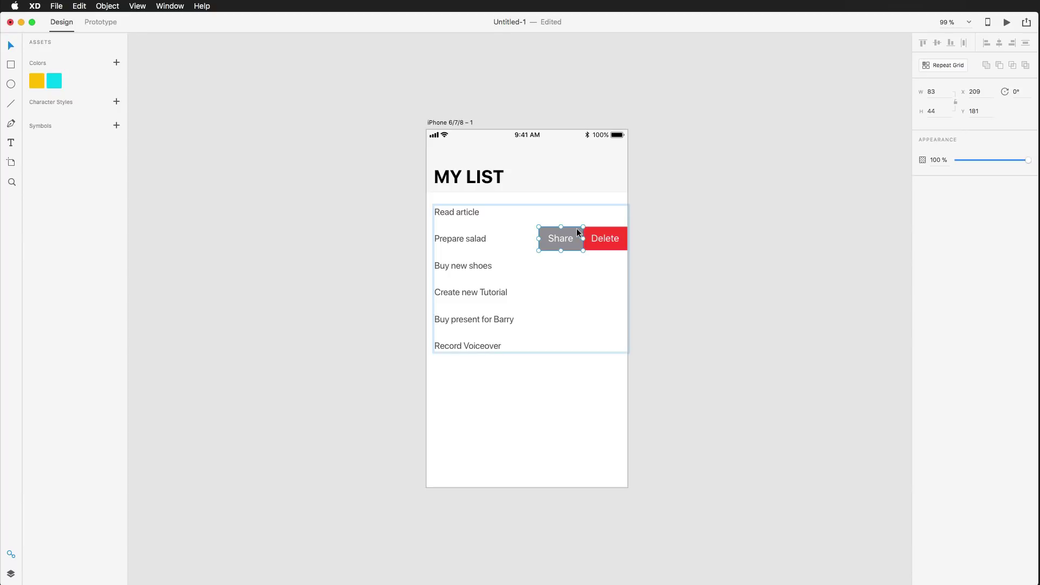
pyautogui.doubleClick(577, 232)
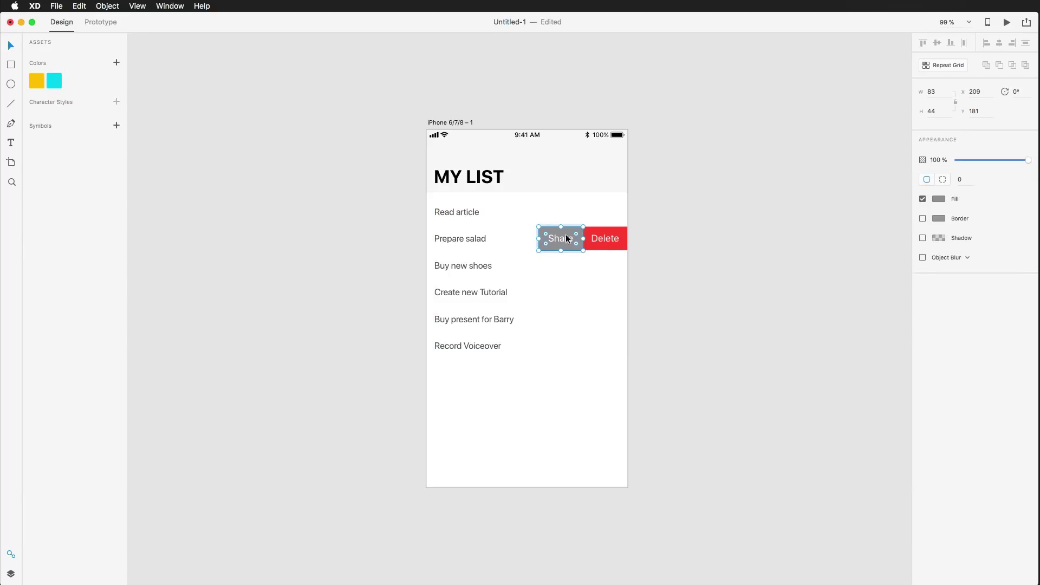
pyautogui.click(939, 200)
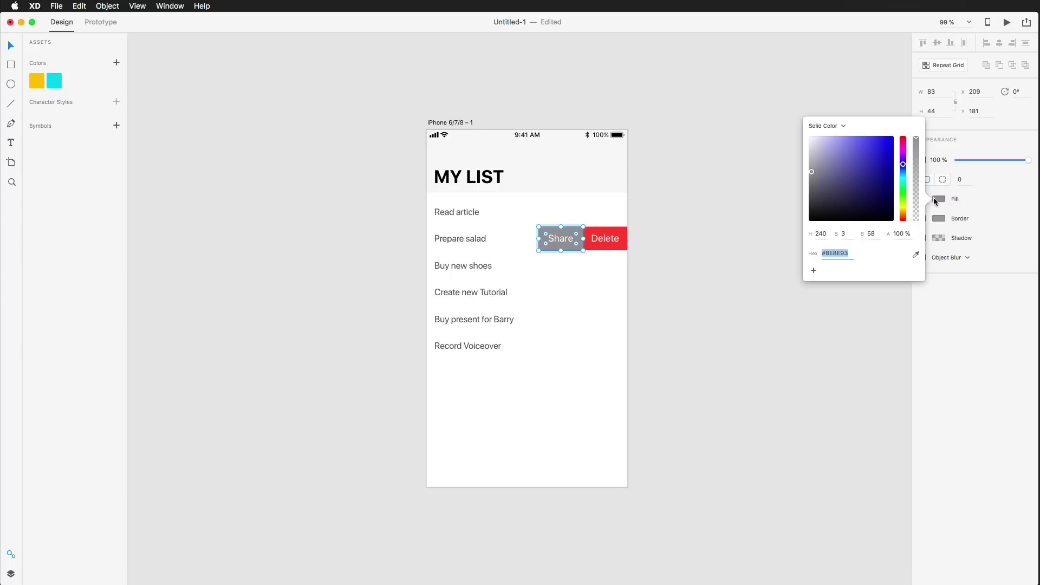
pyautogui.click(916, 254)
pyautogui.click(37, 80)
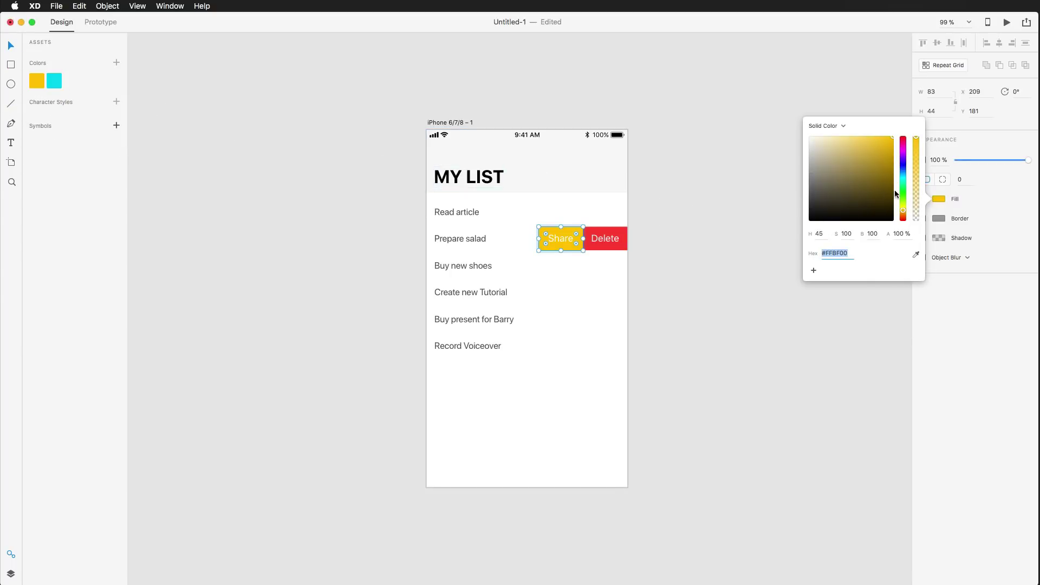
pyautogui.click(916, 255)
pyautogui.click(59, 77)
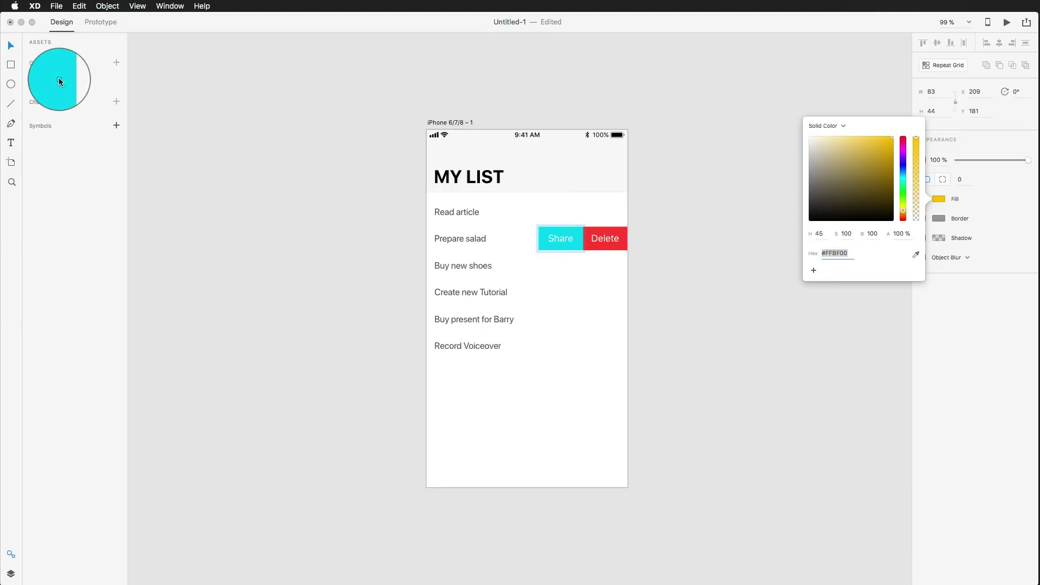
pyautogui.click(667, 252)
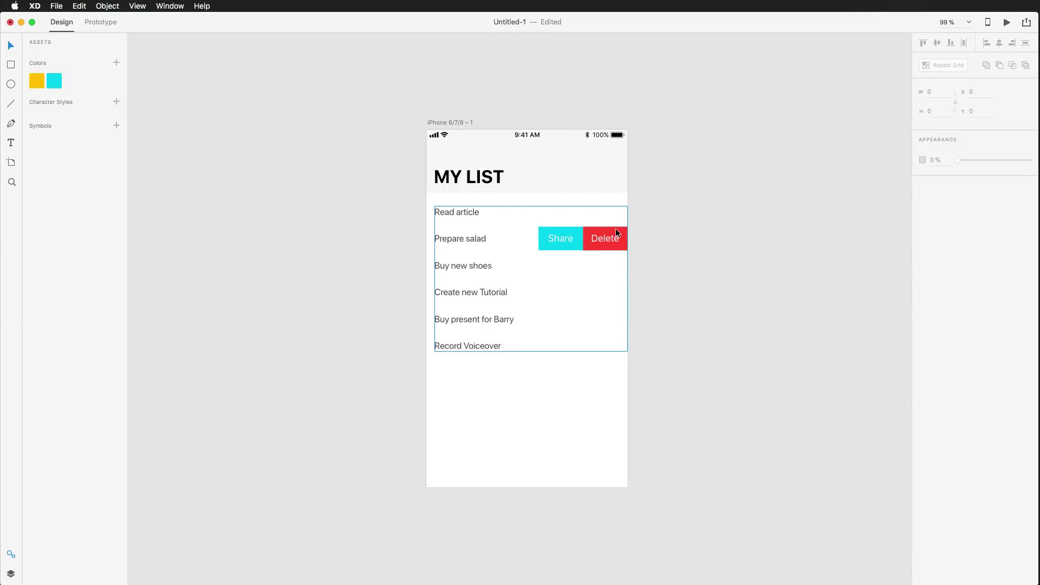
# Step: Fill the Delete button's background with the saved yellow color and deselect it
pyautogui.doubleClick(616, 229)
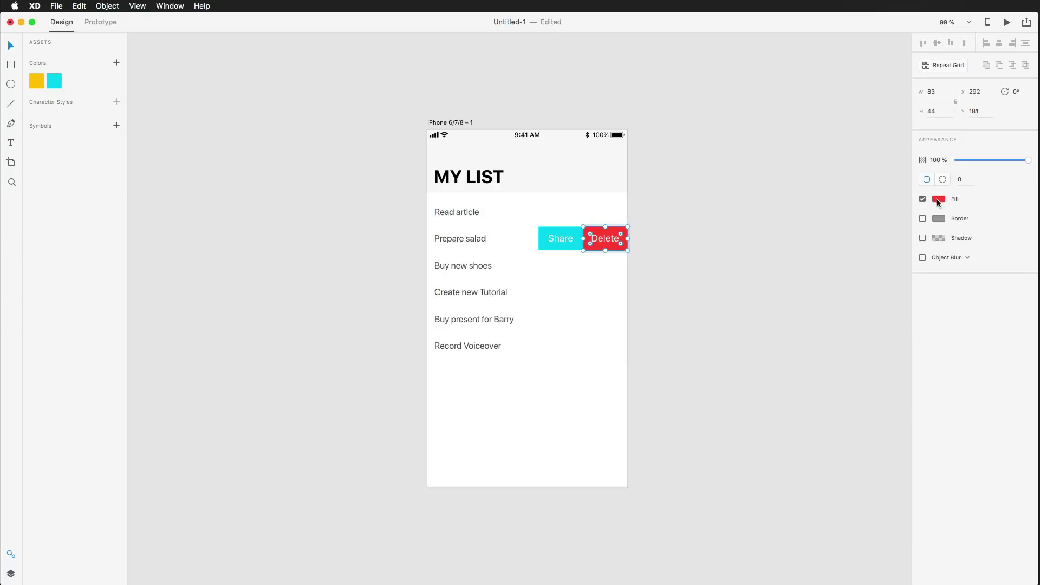
pyautogui.click(937, 199)
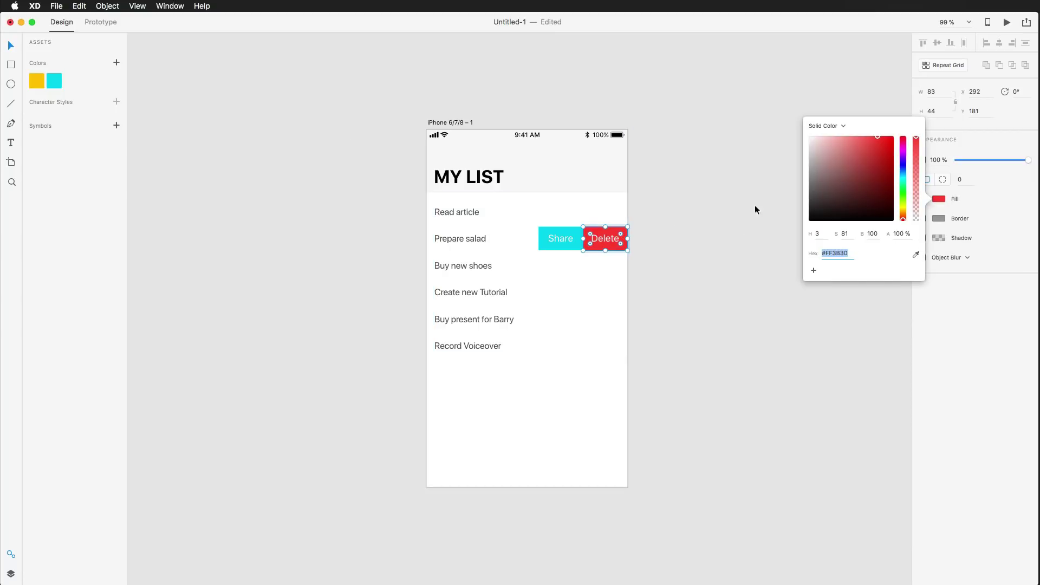
pyautogui.click(915, 255)
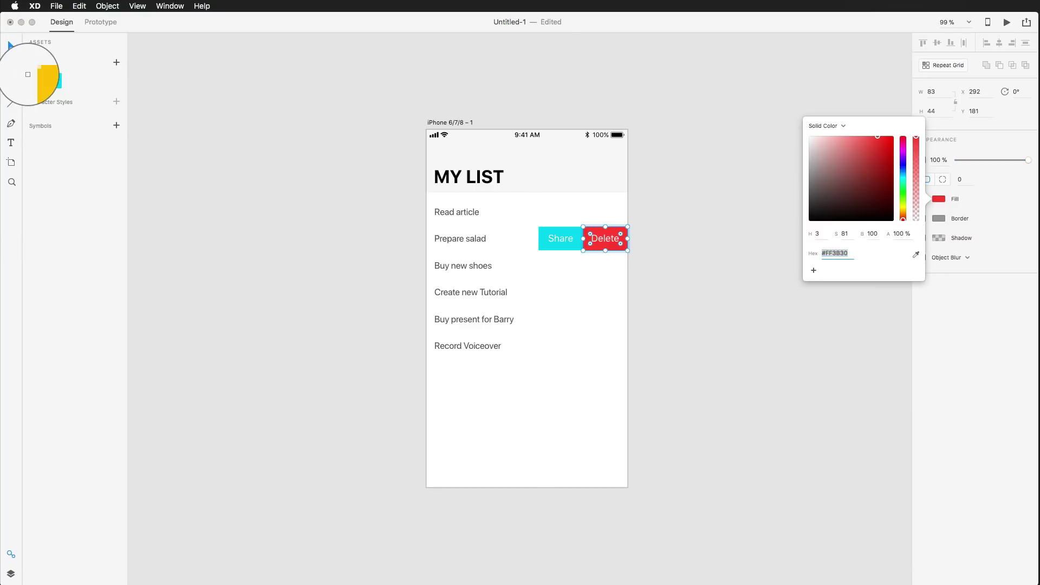
pyautogui.click(43, 81)
pyautogui.click(642, 330)
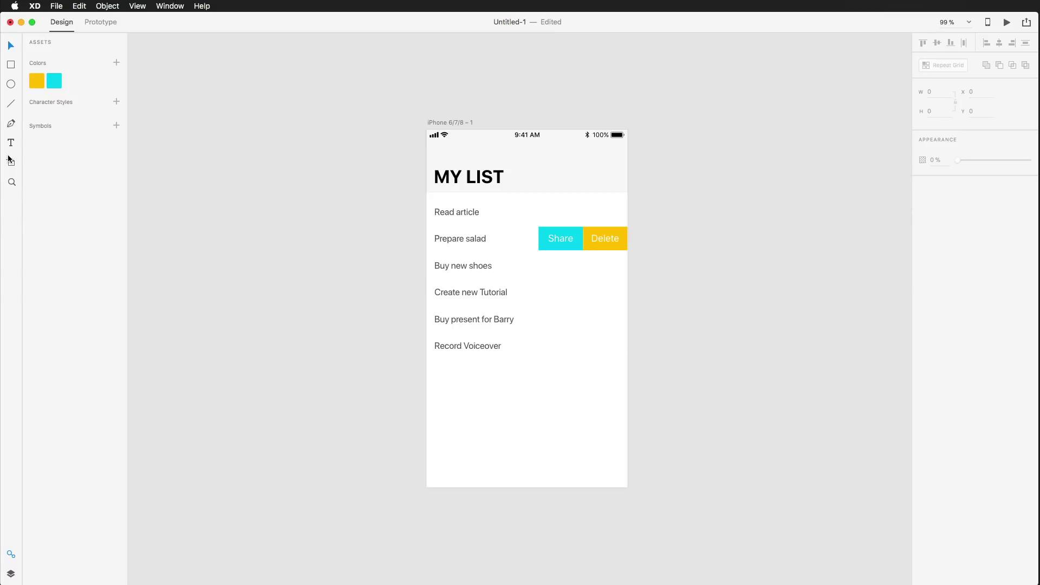
# Step: Draw a horizontal line about 309 wide below the task list and set its border thickness to 2
pyautogui.click(10, 105)
pyautogui.moveTo(435, 394); pyautogui.dragTo(600, 394)
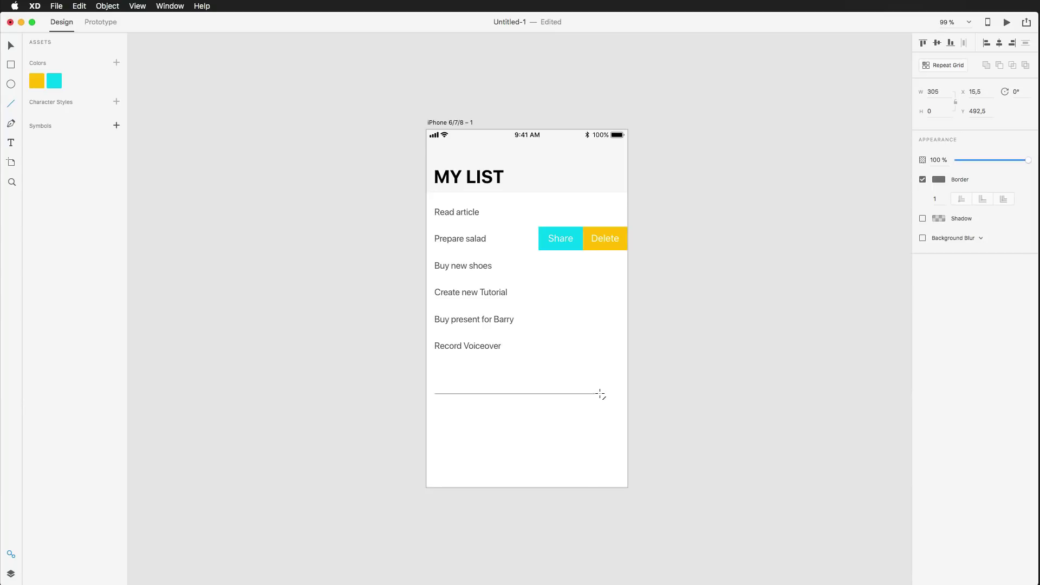
pyautogui.click(940, 198)
pyautogui.write('2')
pyautogui.press('Return')
# Step: Set the line's border color to the saved cyan
pyautogui.click(943, 180)
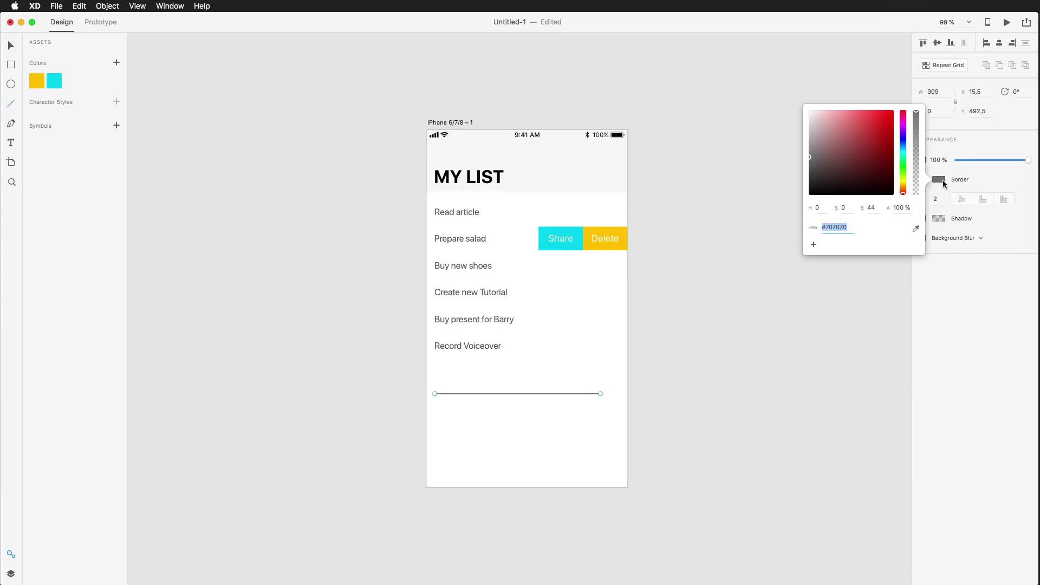
pyautogui.click(916, 228)
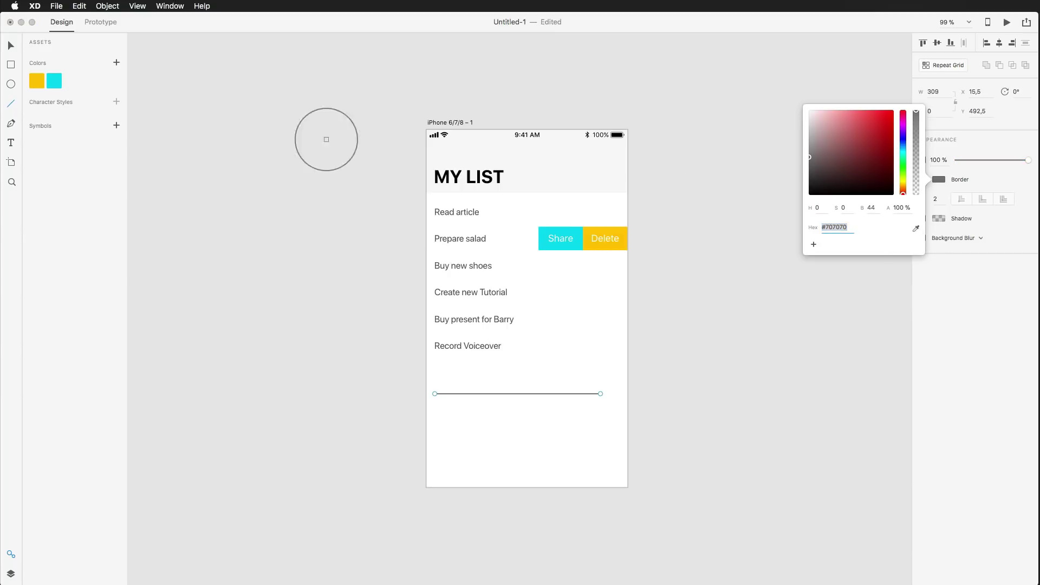
pyautogui.click(55, 81)
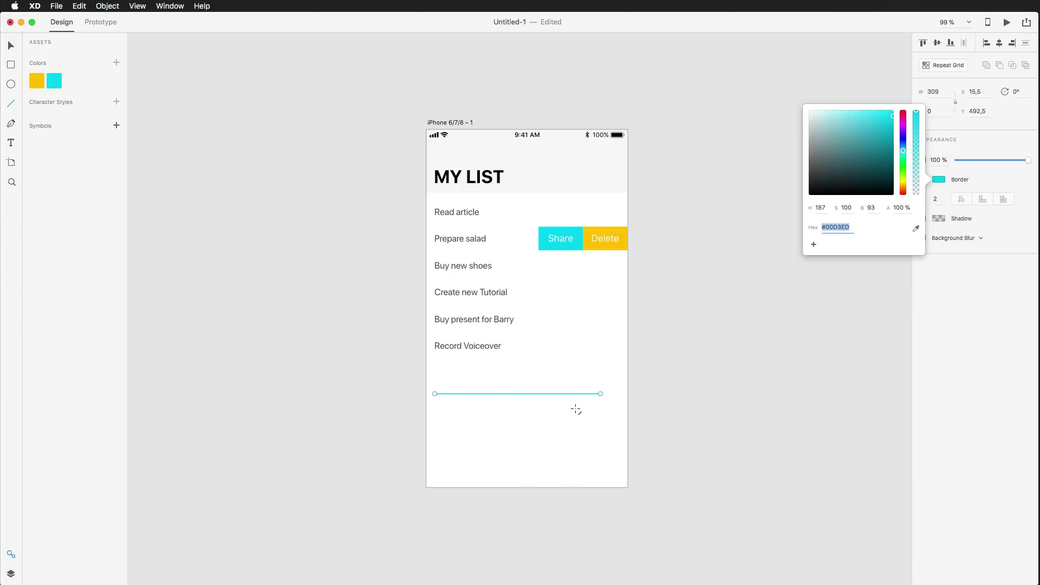
# Step: Move the cyan line up to the header's lower edge at about X 0.5, Y 116.5, and deselect it
pyautogui.click(12, 48)
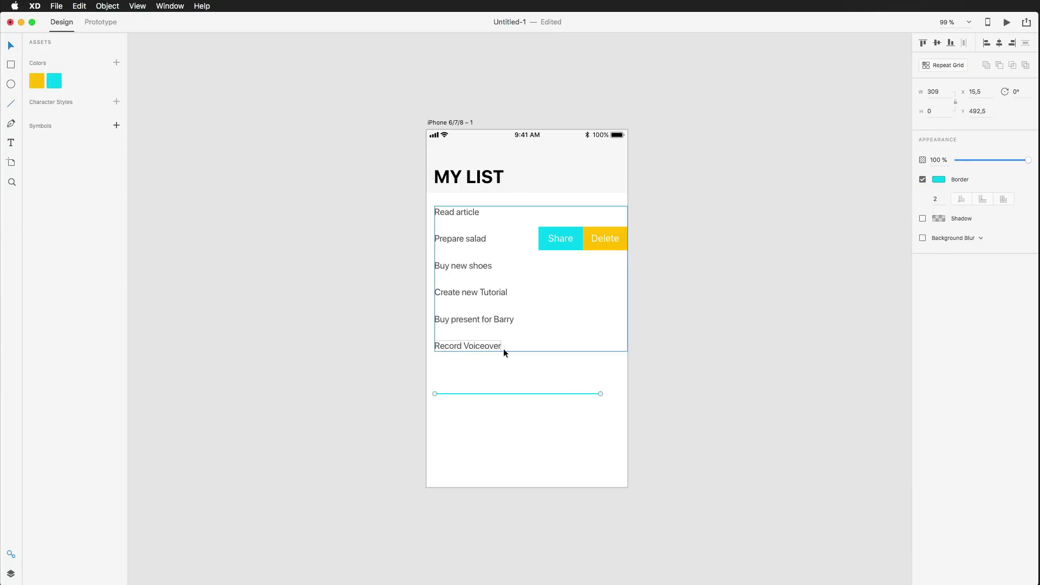
pyautogui.moveTo(499, 393); pyautogui.dragTo(489, 190)
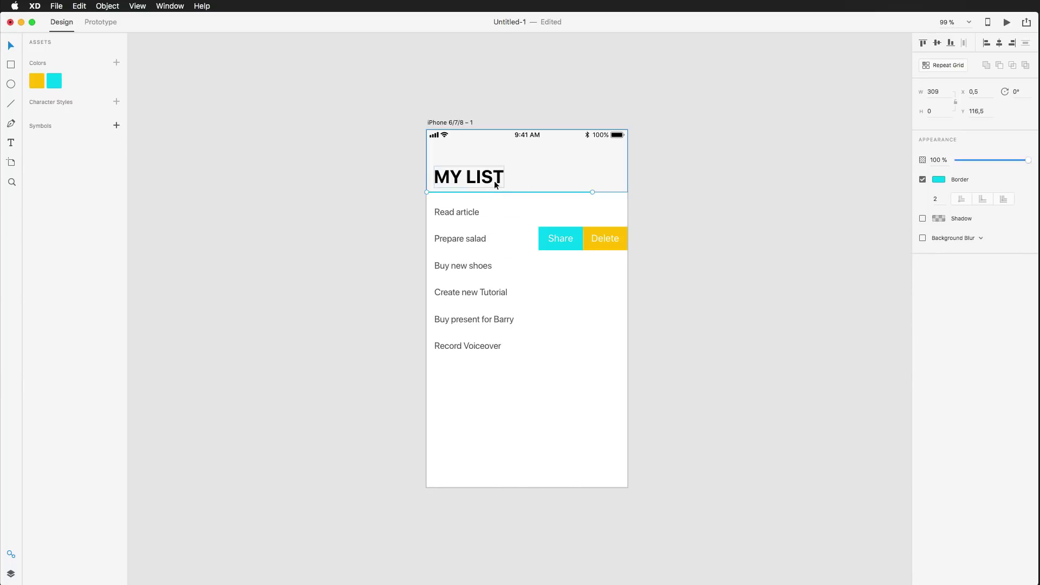
pyautogui.click(705, 203)
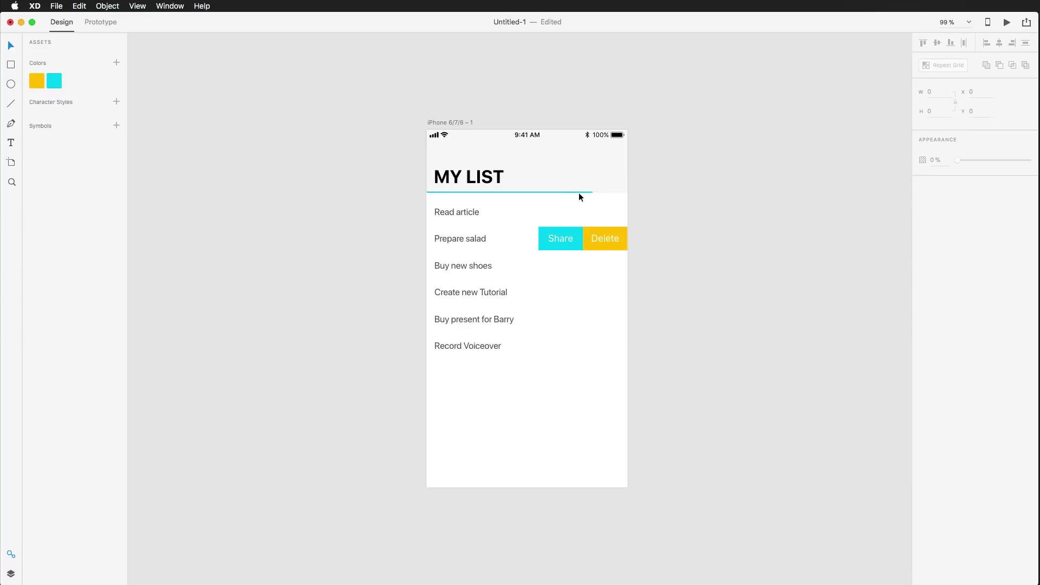
# Step: Shorten the cyan line under the header so it ends just past the Share button's left edge
pyautogui.click(570, 192)
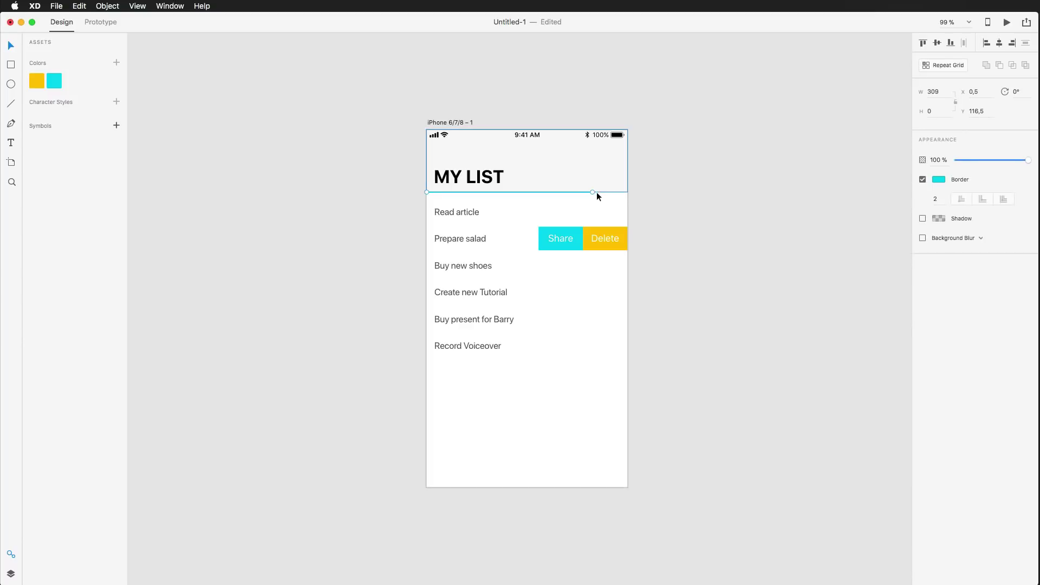
pyautogui.moveTo(593, 192); pyautogui.dragTo(548, 192)
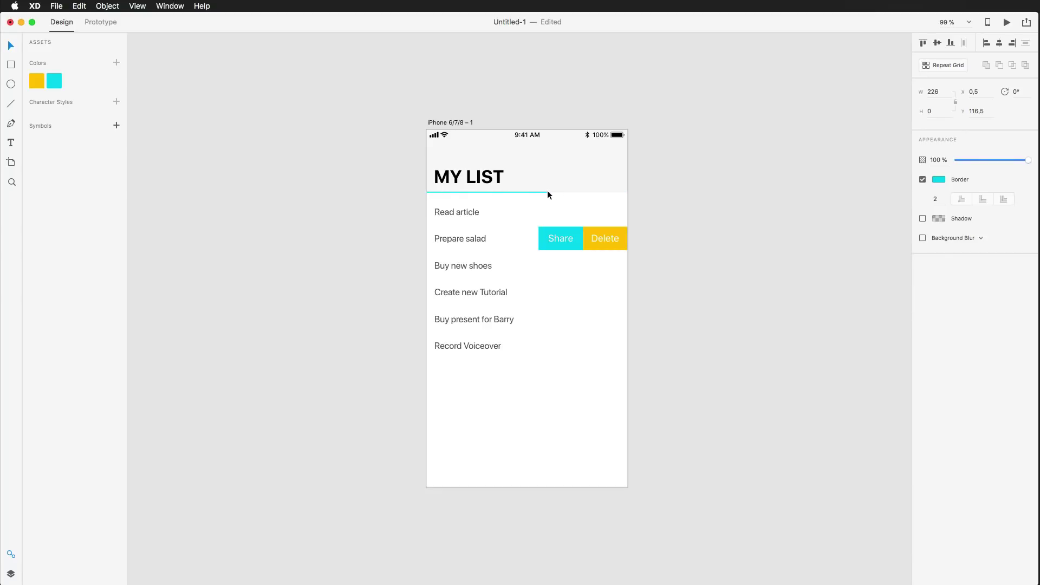
pyautogui.click(657, 210)
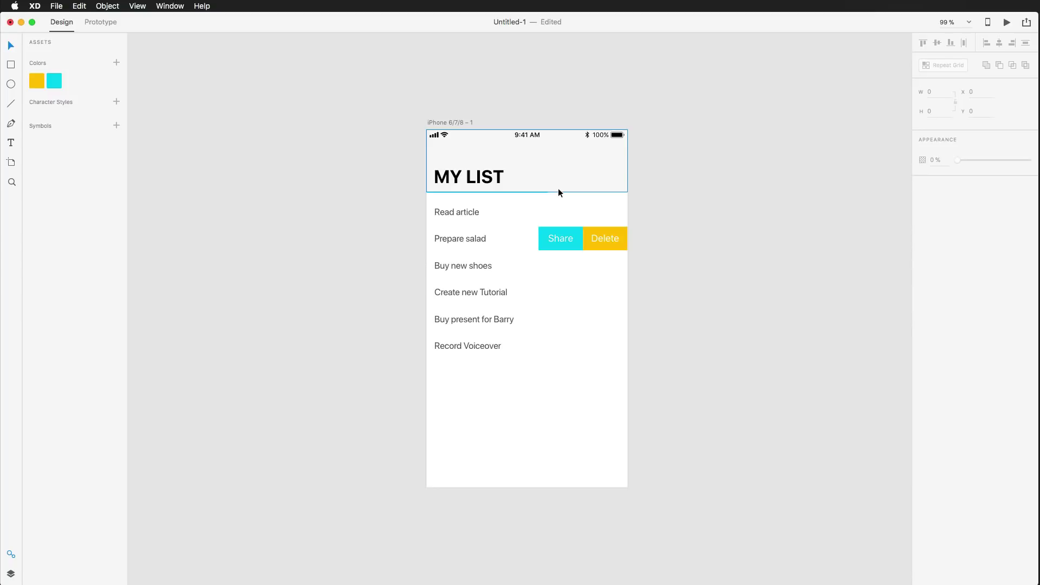
pyautogui.click(539, 192)
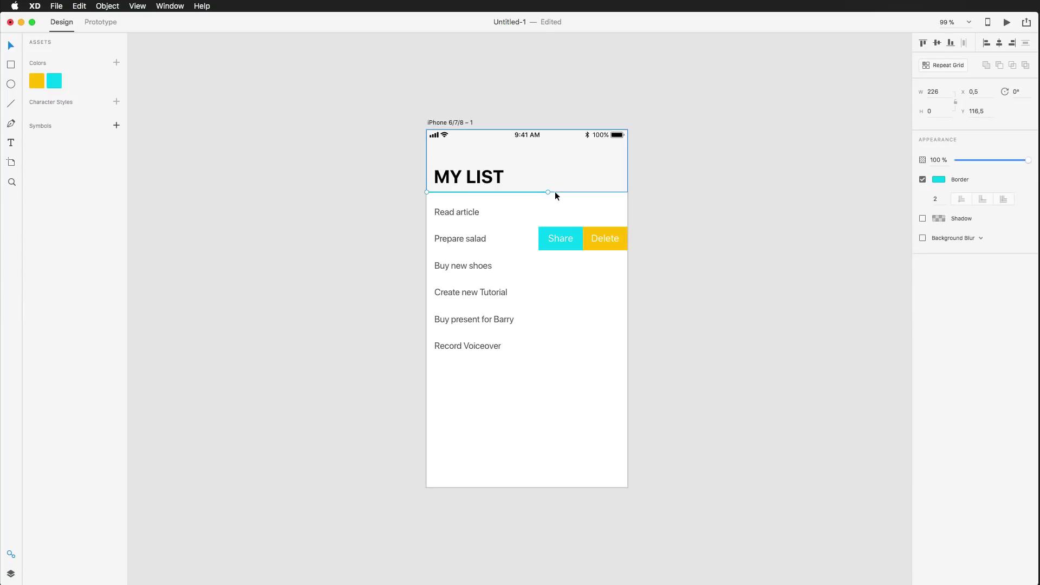
pyautogui.moveTo(548, 192)
pyautogui.mouseDown()
pyautogui.moveTo(609, 194)
pyautogui.moveTo(550, 192)
pyautogui.mouseUp()
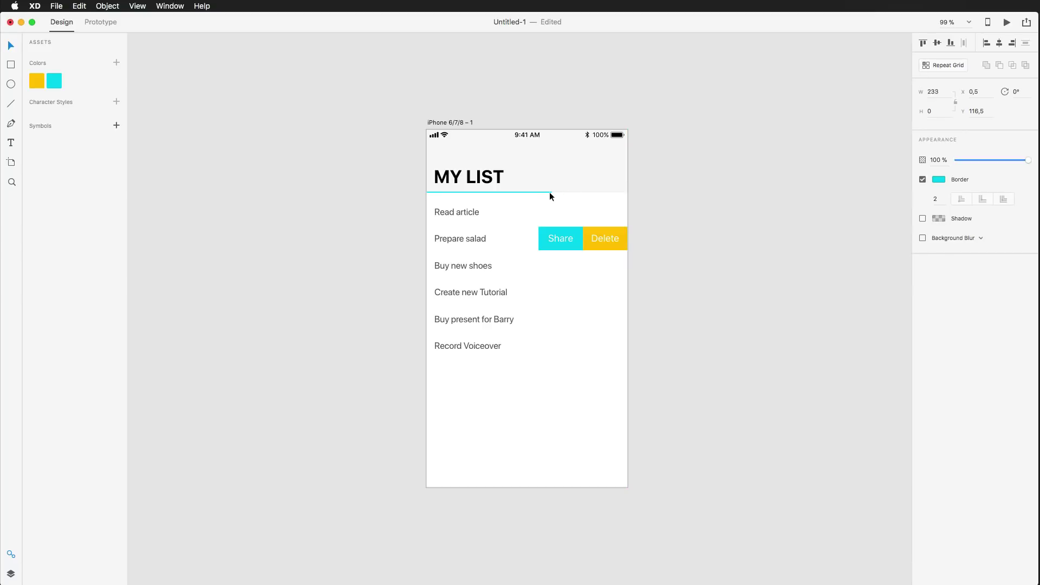
pyautogui.click(715, 215)
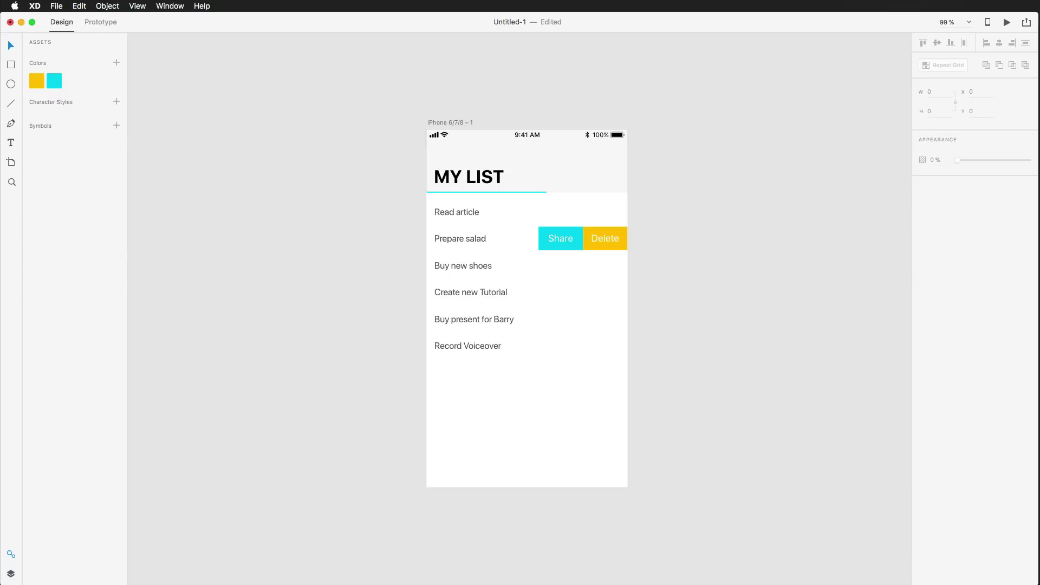
# Step: Check the To Do List screenshot in Preview, return to Adobe XD and draw a circle about 61 by 61 below the list
pyautogui.press('super+Tab')
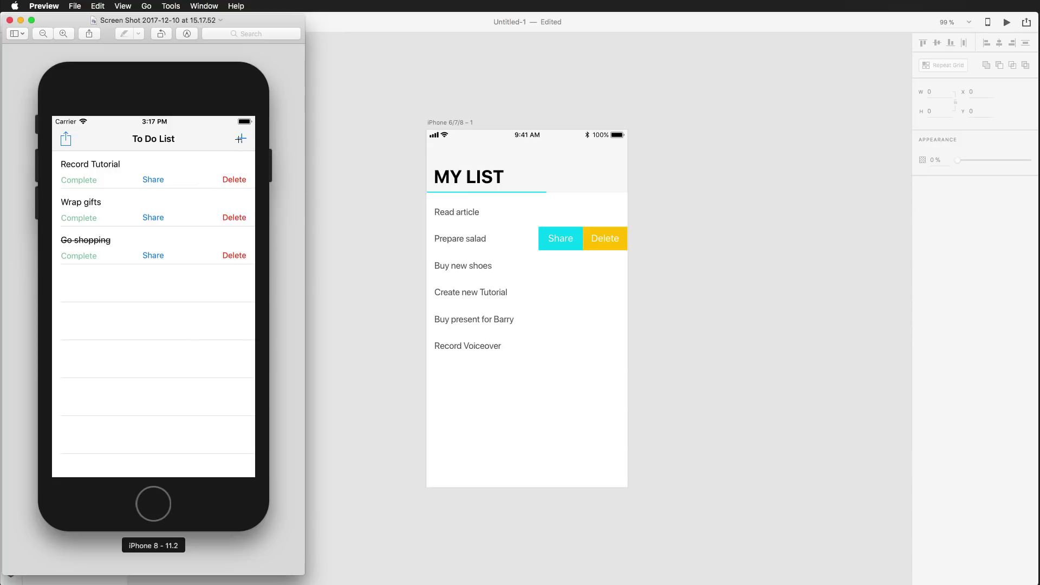
pyautogui.click(666, 343)
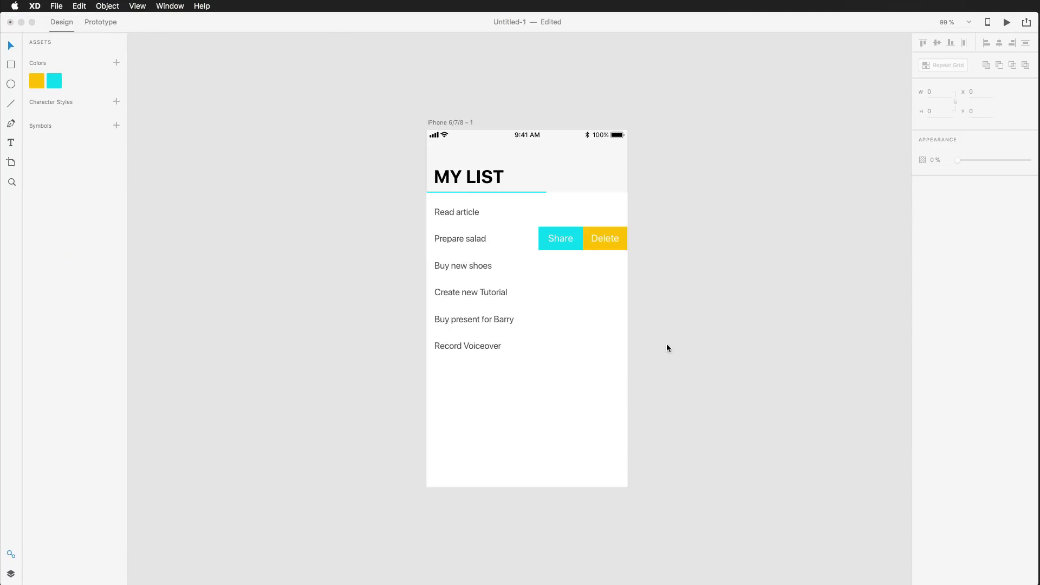
pyautogui.click(11, 84)
pyautogui.moveTo(544, 417); pyautogui.dragTo(588, 451)
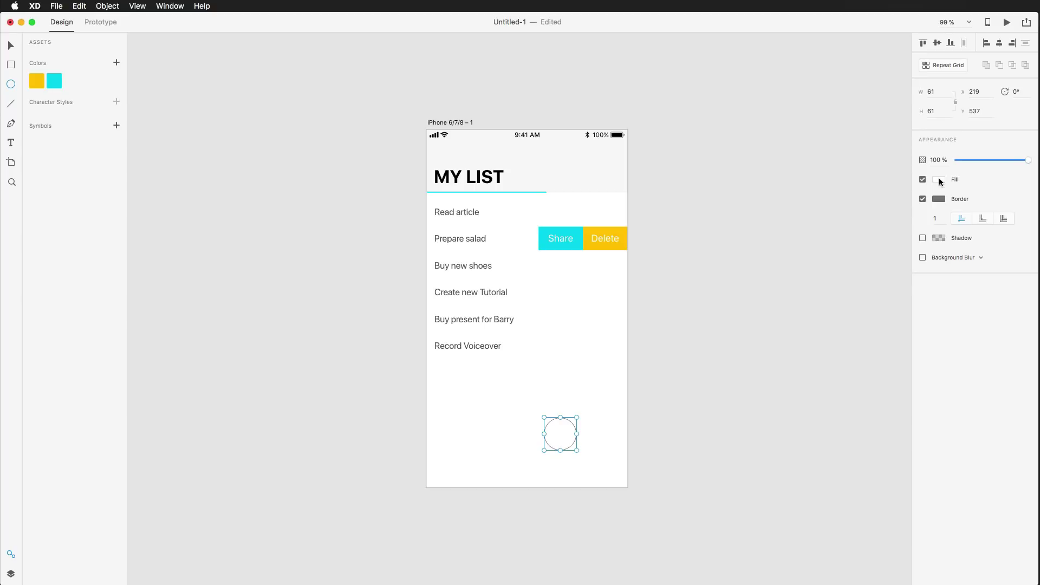
# Step: Fill the circle with the saved cyan color and remove its border
pyautogui.click(939, 179)
pyautogui.click(910, 234)
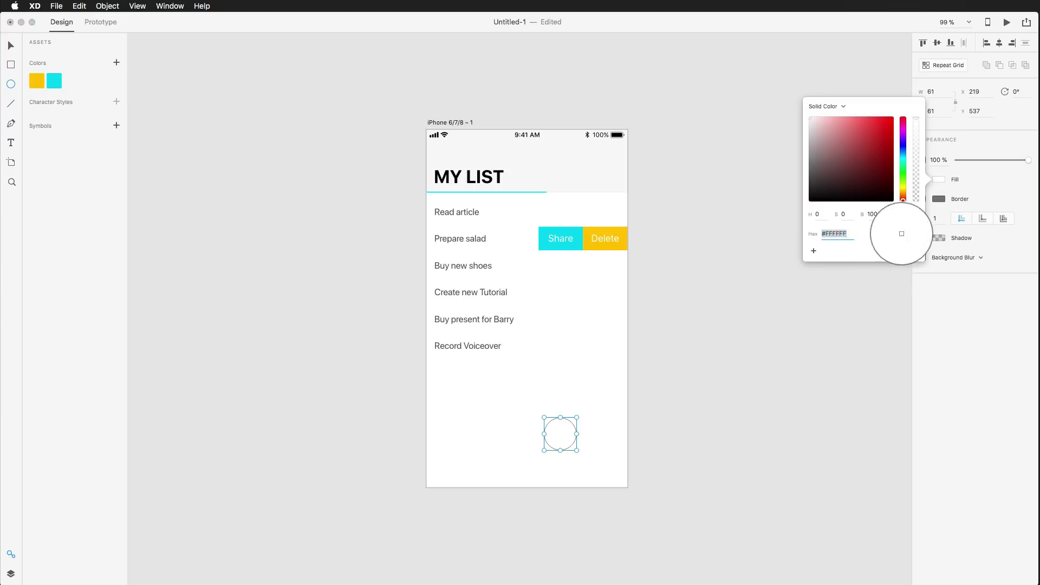
pyautogui.click(54, 81)
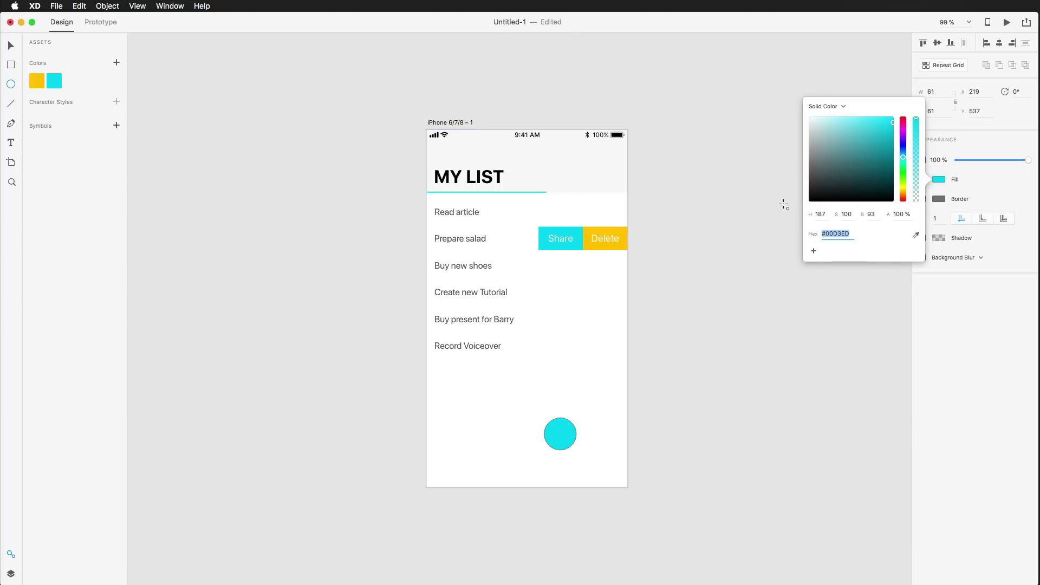
pyautogui.click(952, 250)
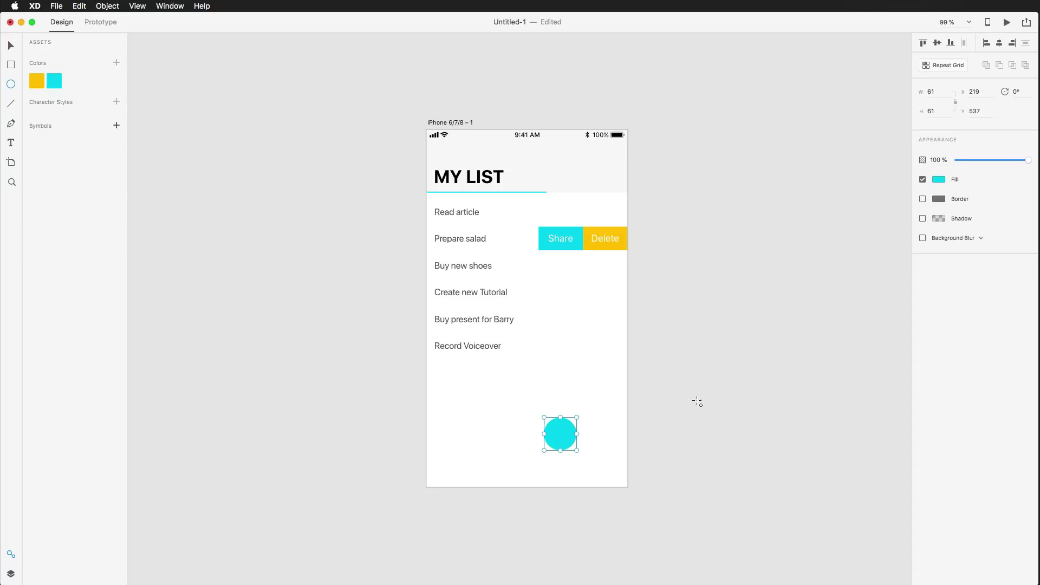
# Step: Resize the cyan circle to a width and height of 40 and deselect it
pyautogui.click(932, 91)
pyautogui.write('40')
pyautogui.press('Tab')
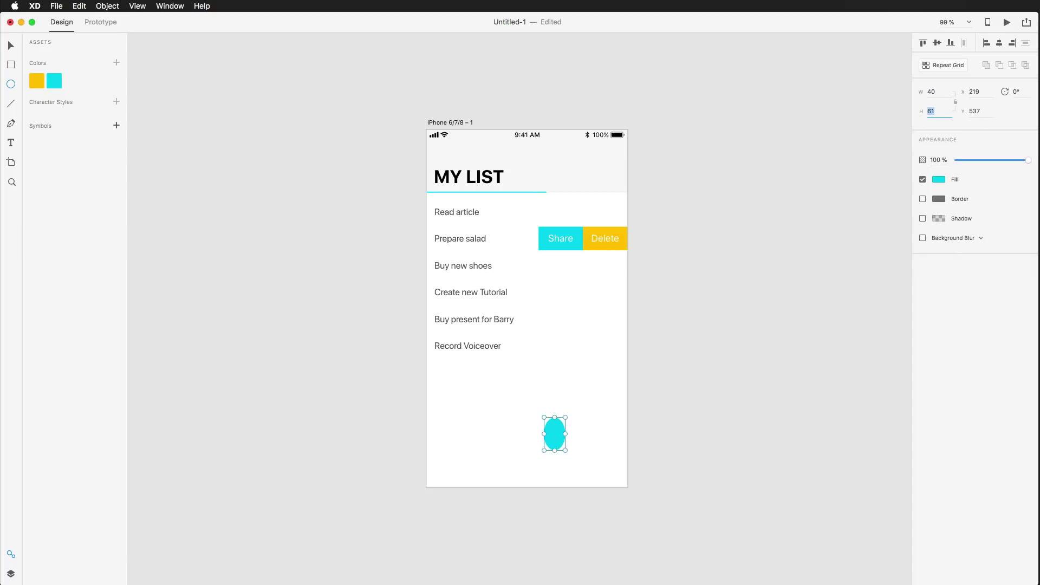
pyautogui.write('40')
pyautogui.press('Tab')
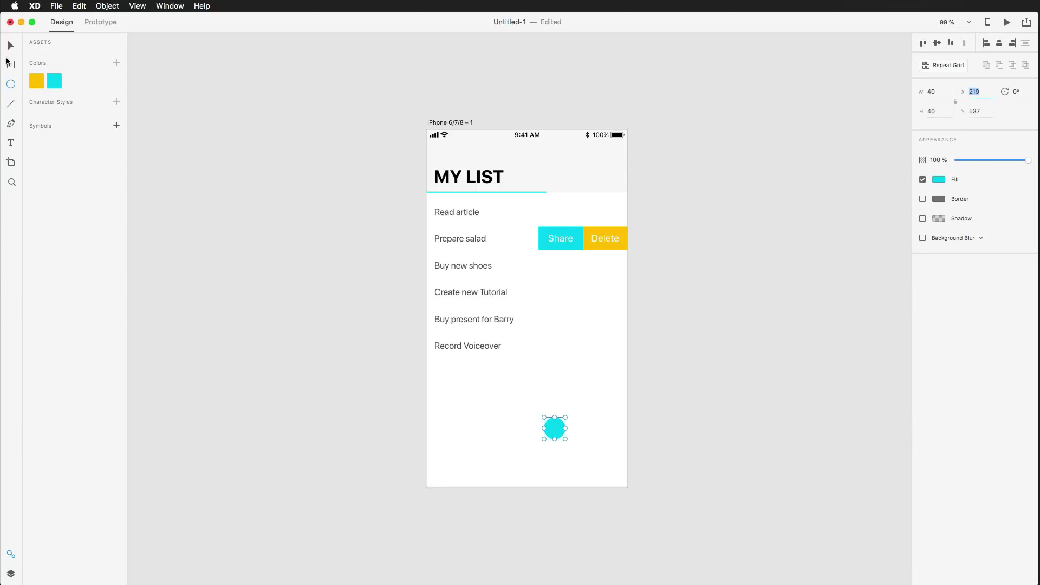
pyautogui.click(7, 51)
pyautogui.click(683, 480)
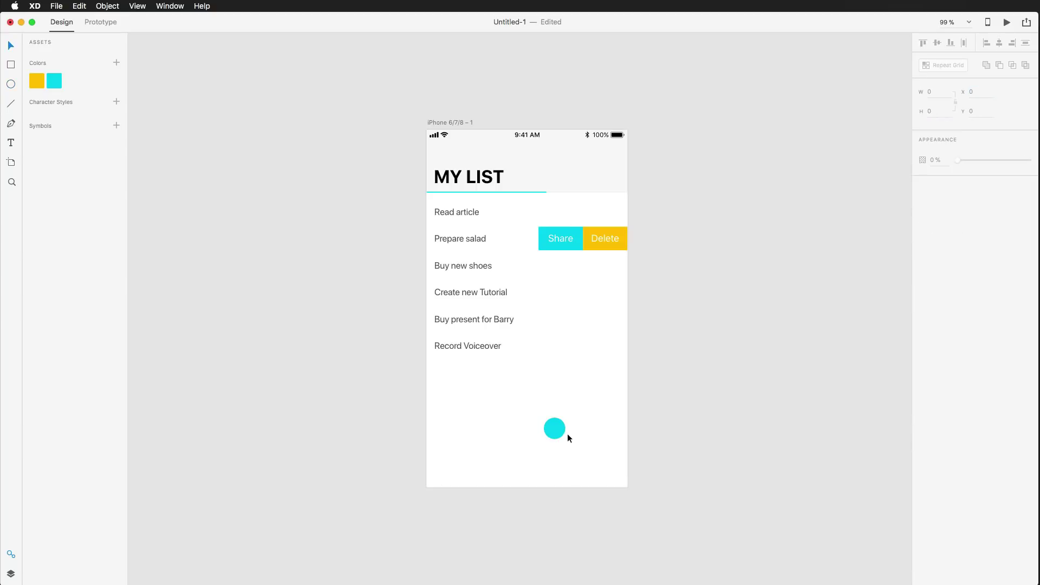
# Step: Move the cyan circle into the artboard's lower-right corner at about X 310, Y 595, and leave it selected
pyautogui.moveTo(558, 431); pyautogui.dragTo(612, 464)
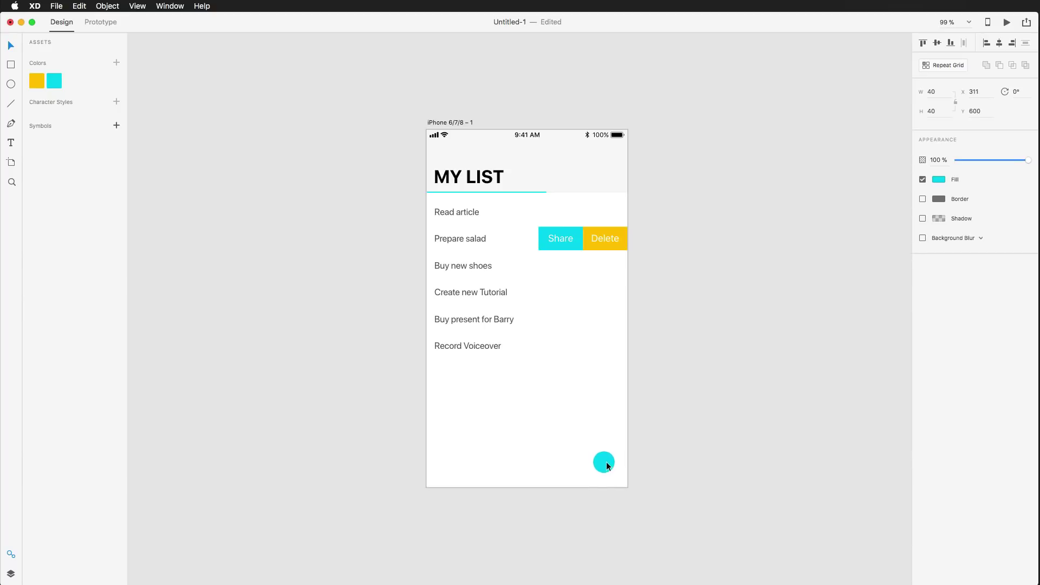
pyautogui.click(679, 451)
pyautogui.hscroll(2, 354, 278)
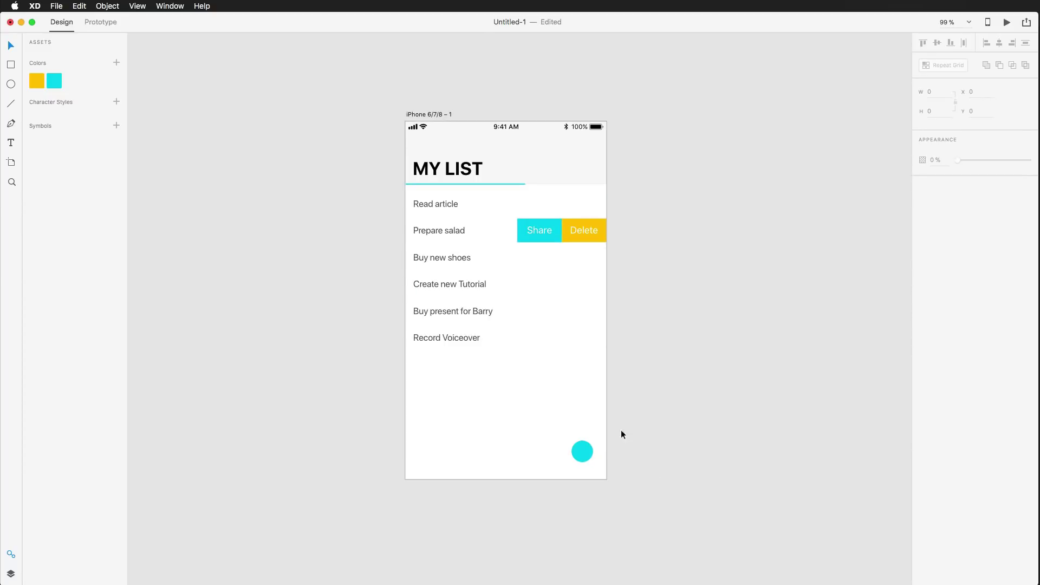
pyautogui.click(578, 456)
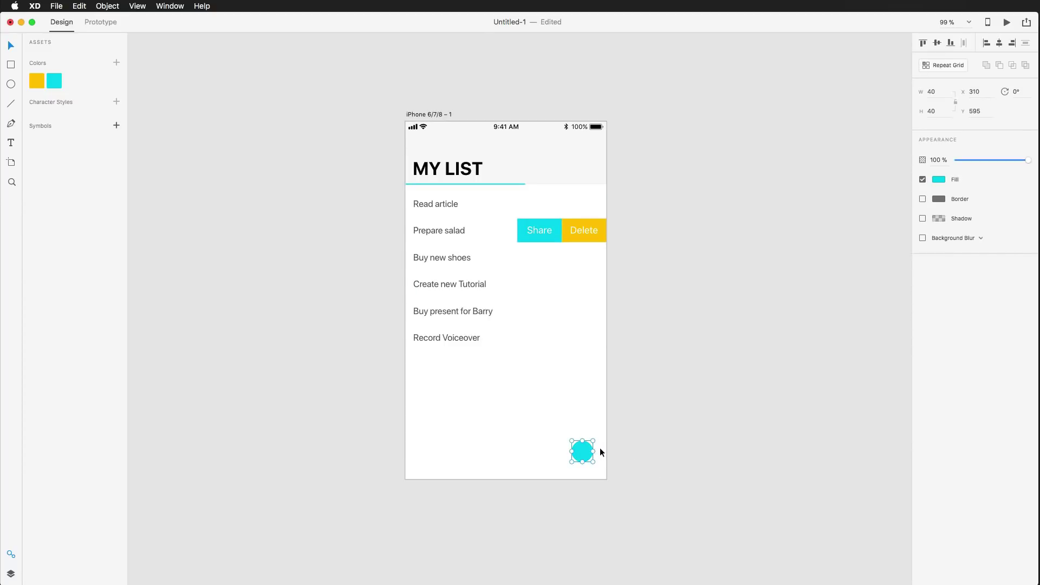
# Step: Add a "+" text object below the list and set its font size to 36
pyautogui.press('t')
pyautogui.click(504, 419)
pyautogui.write('+')
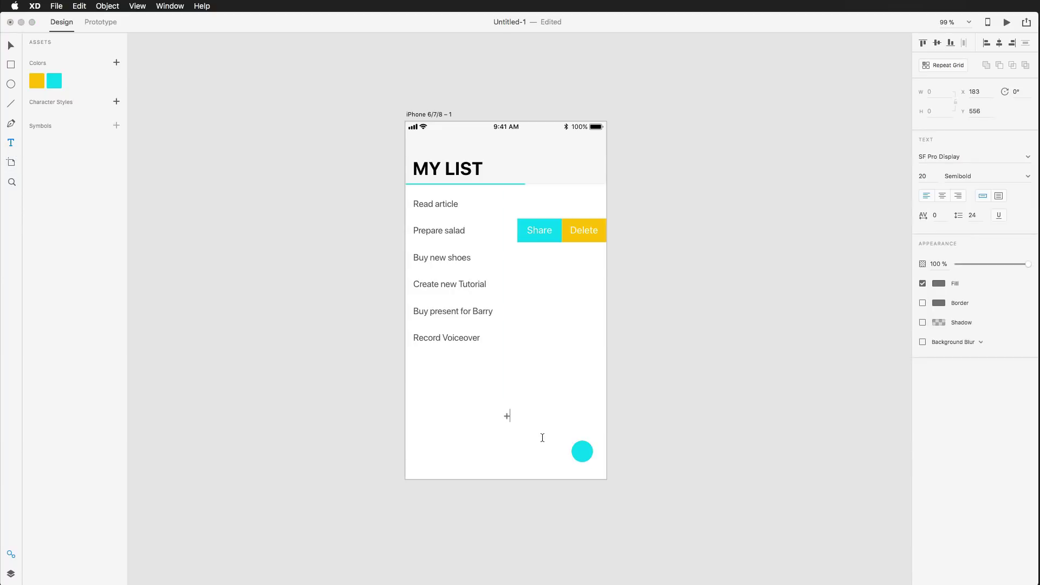
pyautogui.press('super+a')
pyautogui.click(948, 157)
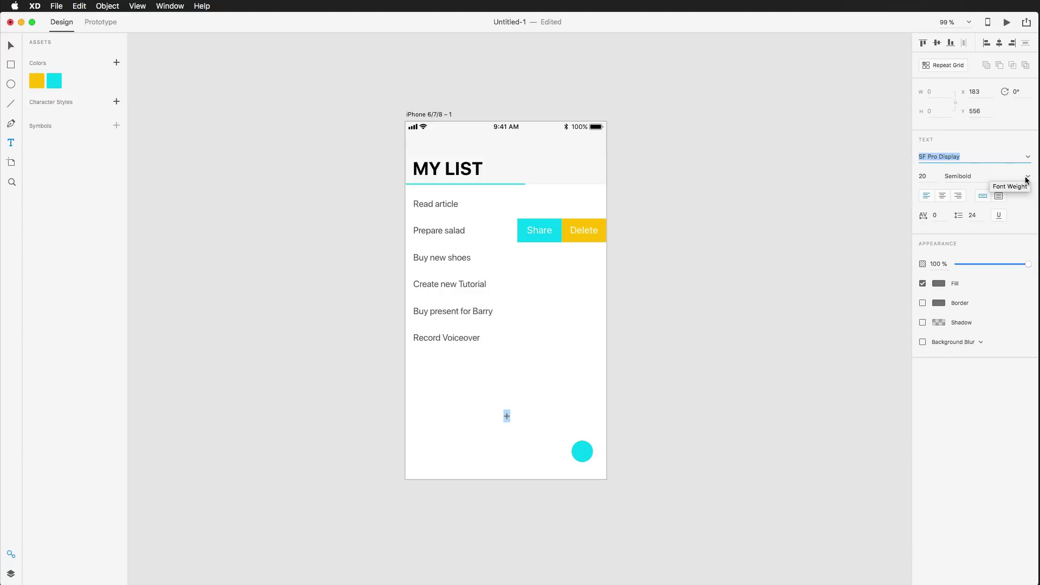
pyautogui.click(924, 176)
pyautogui.write('3')
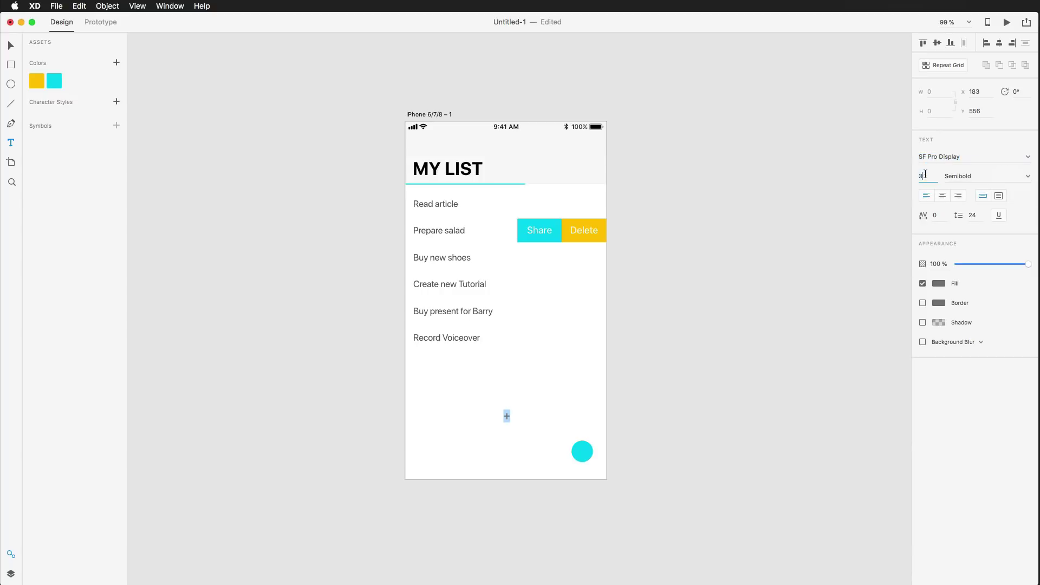
pyautogui.write('6')
pyautogui.press('Return')
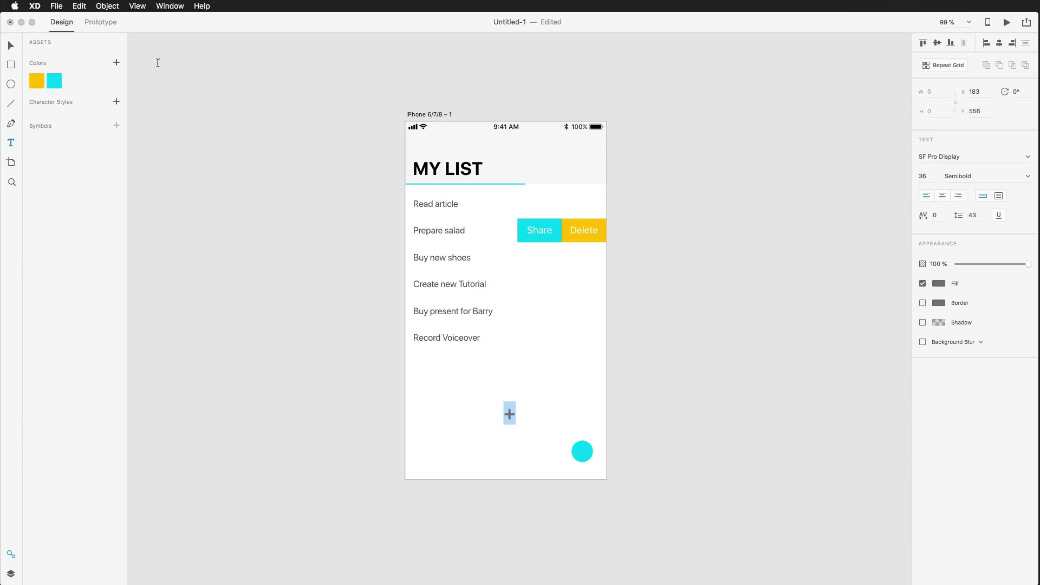
# Step: Move the plus sign onto the cyan circle and nudge it to the center, at about X 319, Y 592
pyautogui.click(10, 46)
pyautogui.moveTo(509, 413); pyautogui.dragTo(582, 452)
pyautogui.click(635, 452)
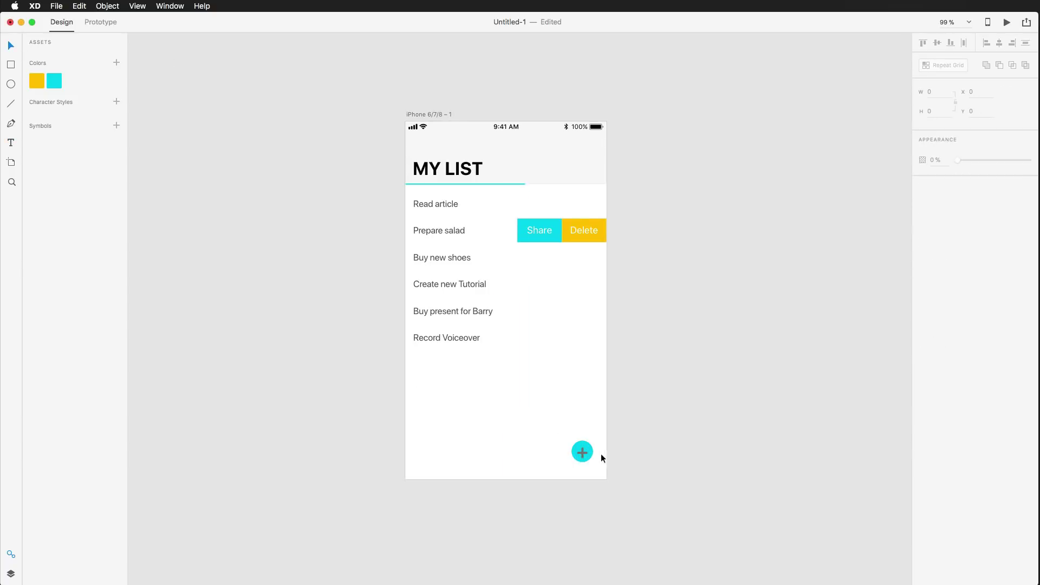
pyautogui.click(583, 453)
pyautogui.press('Up')
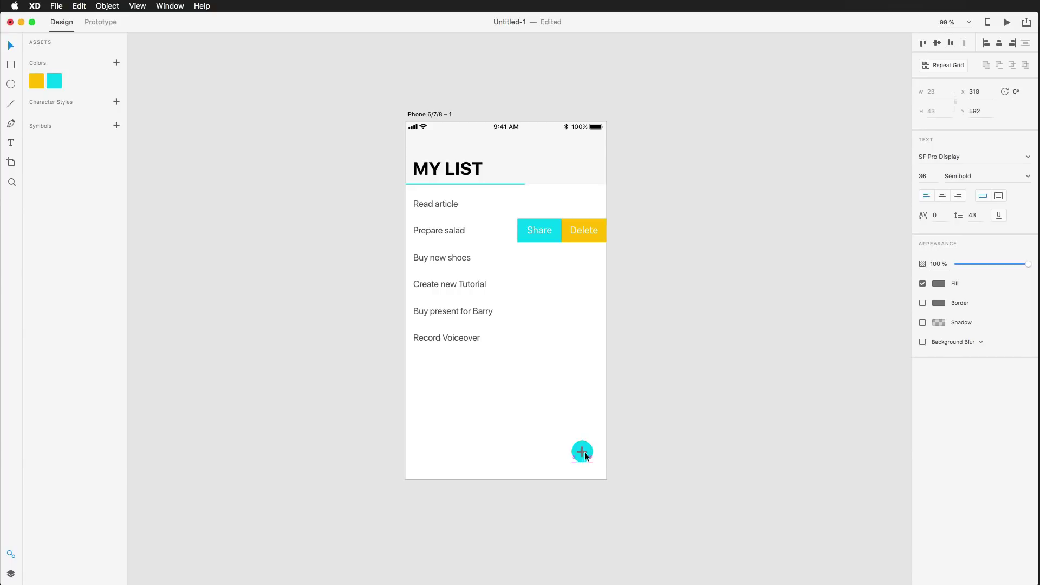
pyautogui.click(609, 480)
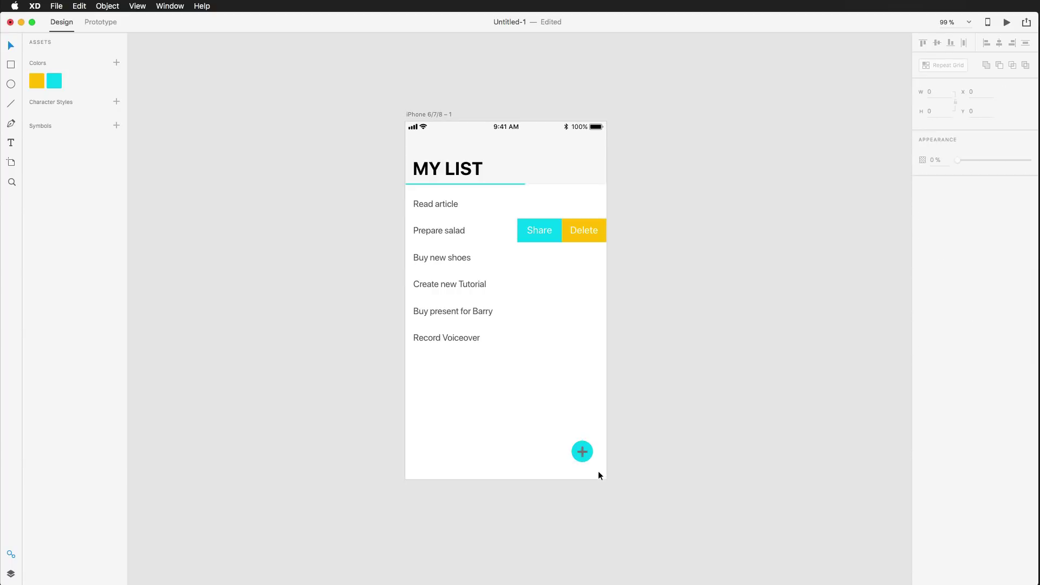
pyautogui.click(582, 453)
pyautogui.click(625, 449)
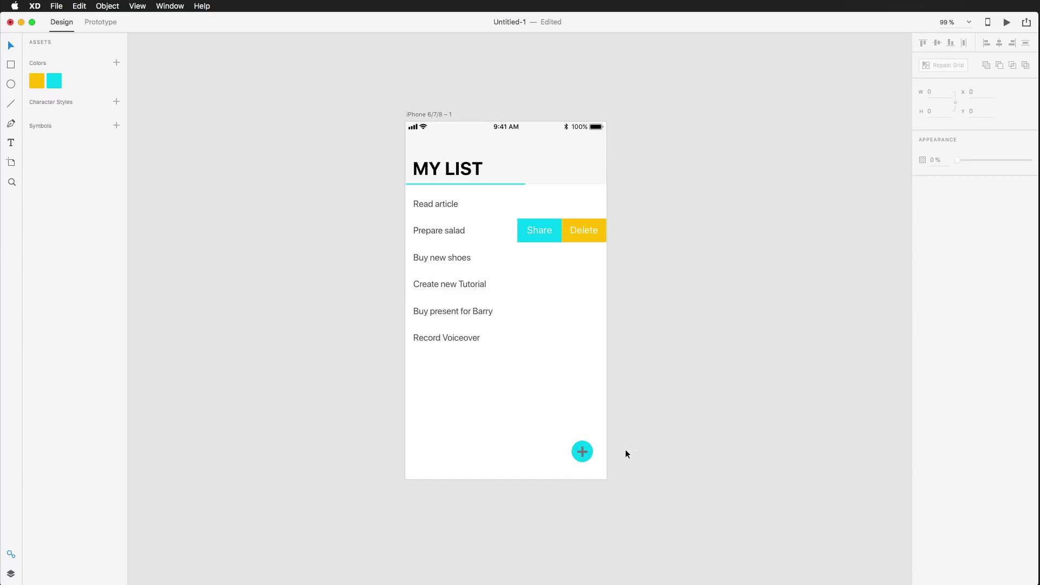
# Step: Change the plus sign's fill to white and deselect it
pyautogui.click(584, 455)
pyautogui.click(938, 284)
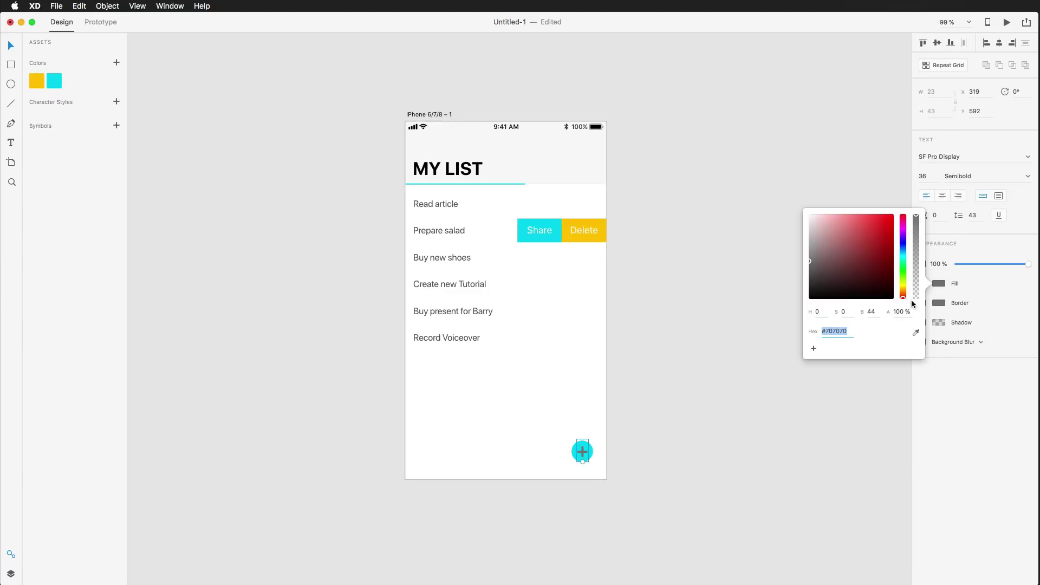
pyautogui.click(644, 281)
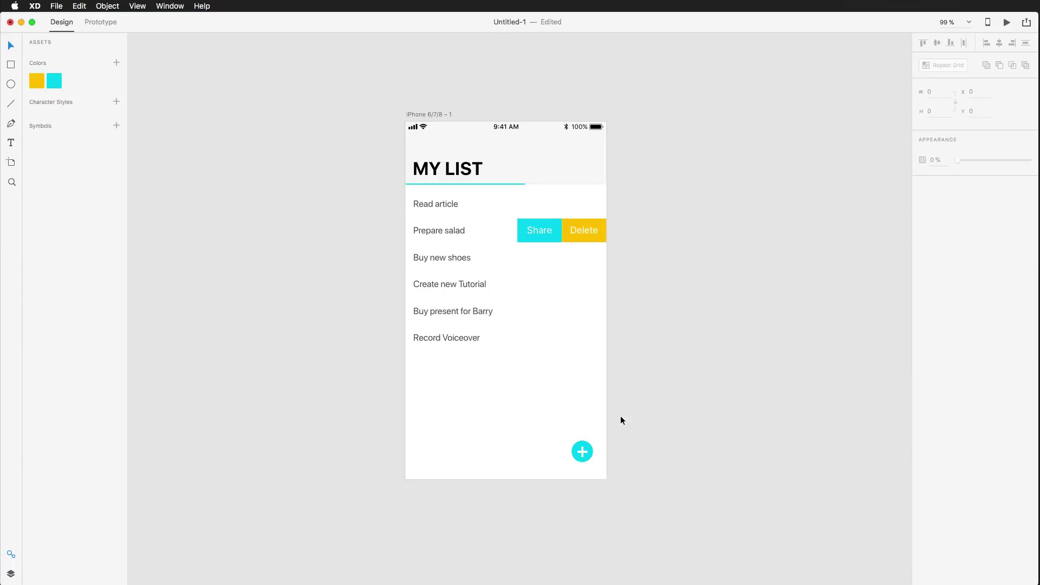
# Step: Group the plus sign with the cyan circle and name the group Add Button
pyautogui.moveTo(561, 428); pyautogui.dragTo(639, 485)
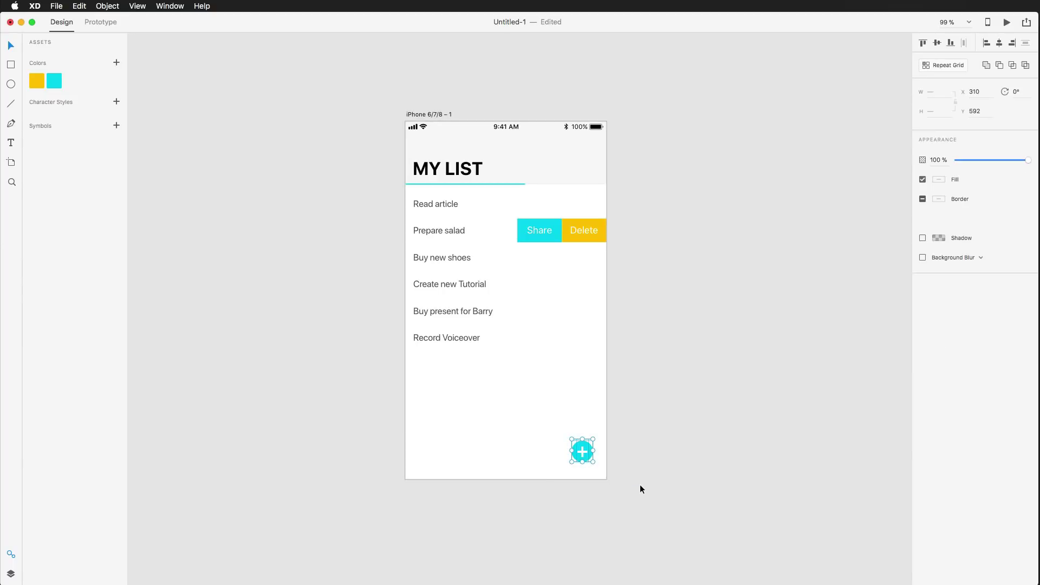
pyautogui.press('super+g')
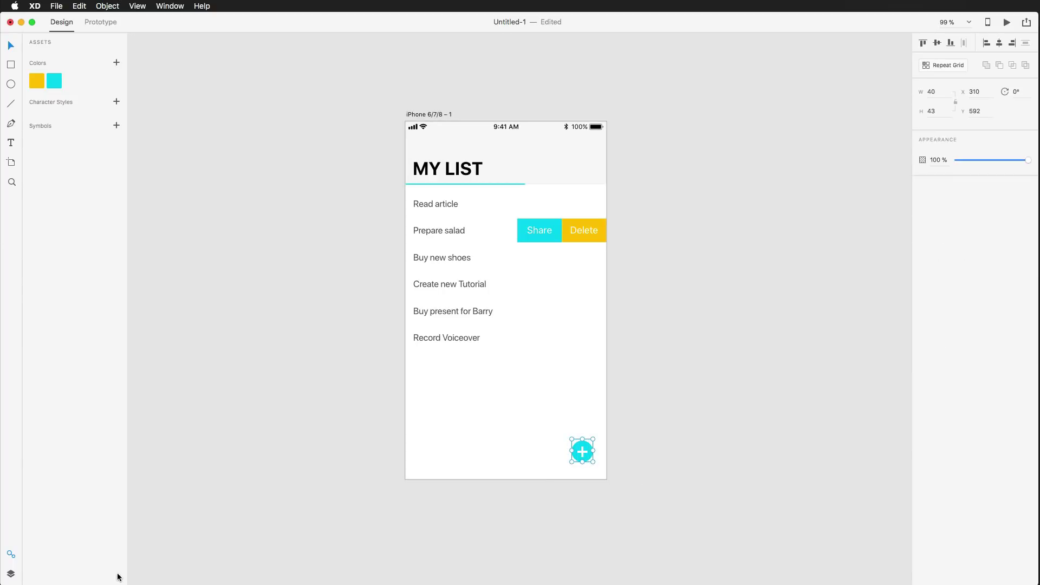
pyautogui.click(10, 573)
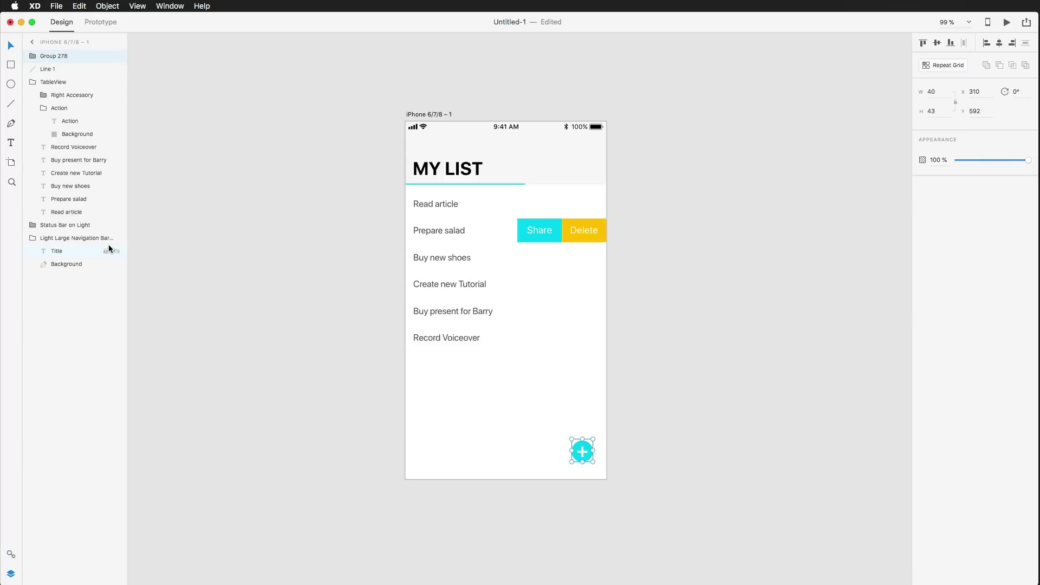
pyautogui.doubleClick(57, 56)
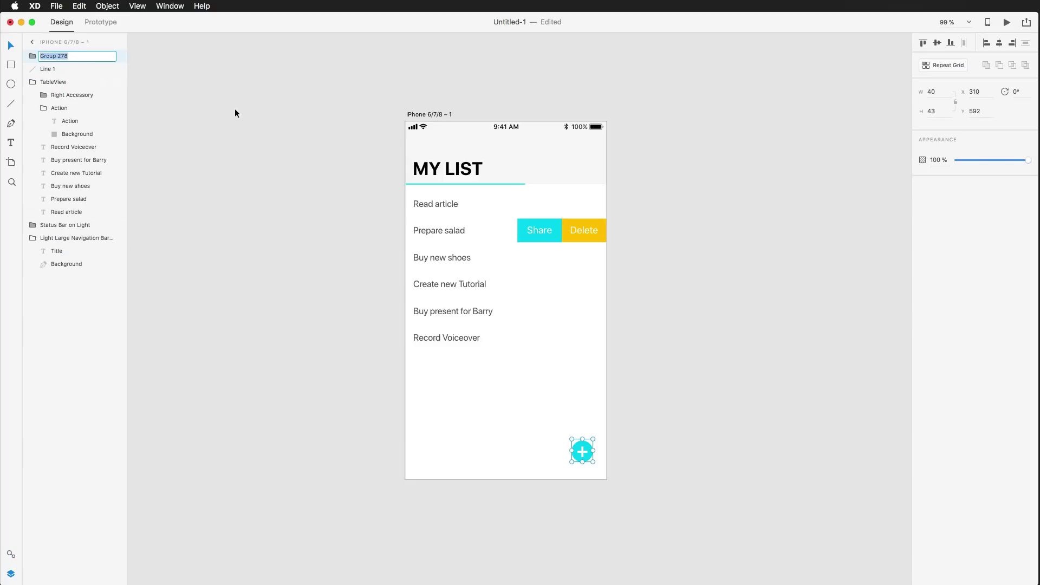
pyautogui.write('Add Button')
pyautogui.press('Return')
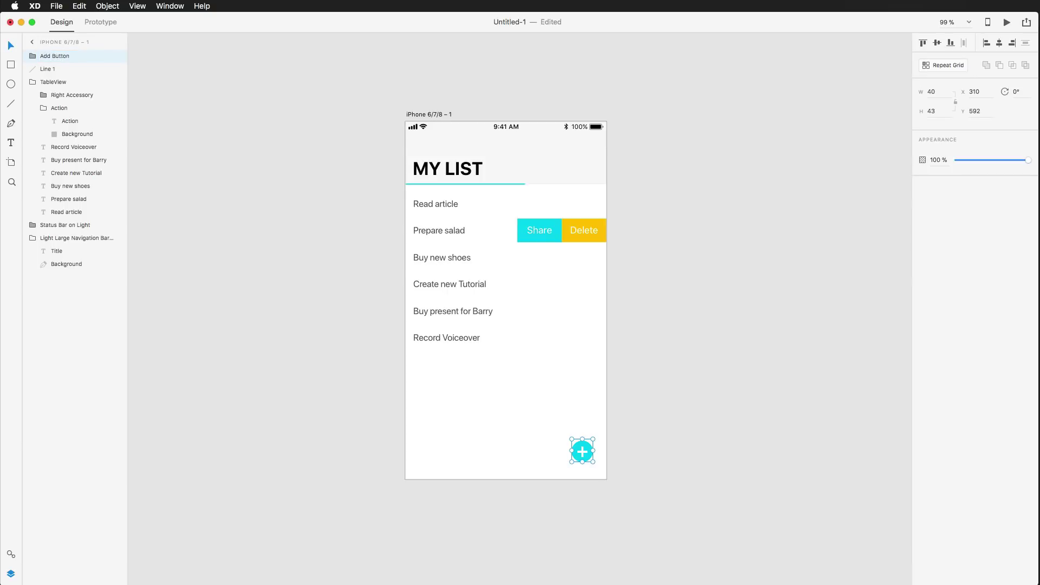
# Step: Rename the header accent line's layer as Progress Indicator and deselect it
pyautogui.click(49, 70)
pyautogui.doubleClick(48, 71)
pyautogui.write('Progress')
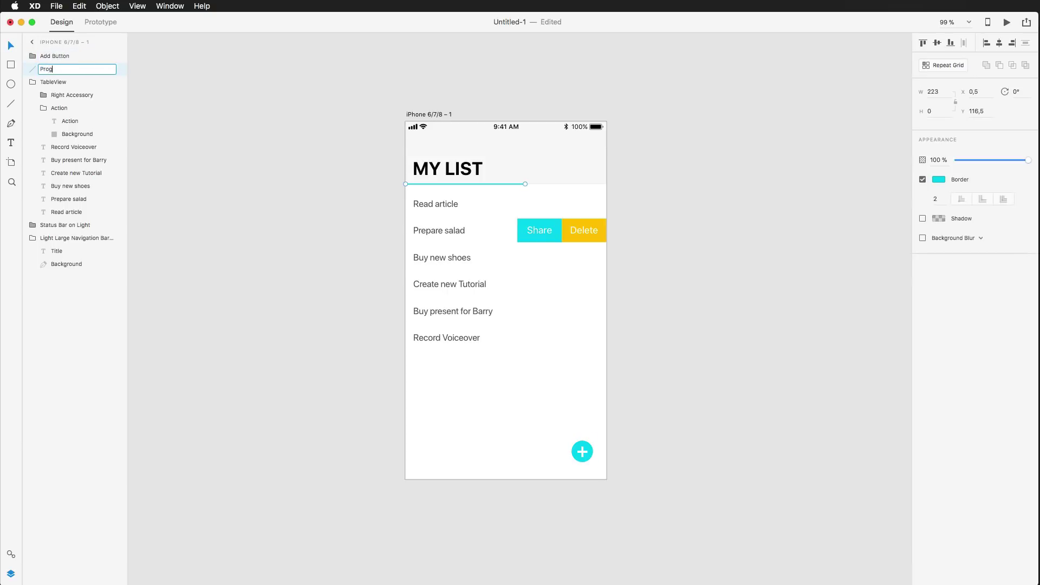
pyautogui.write('ator')
pyautogui.press('Return')
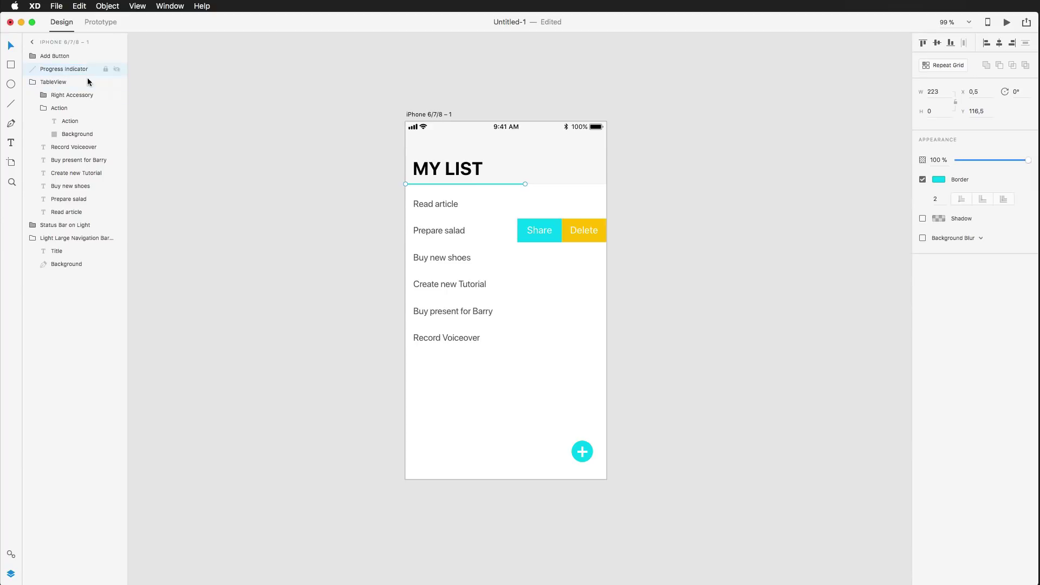
pyautogui.click(234, 178)
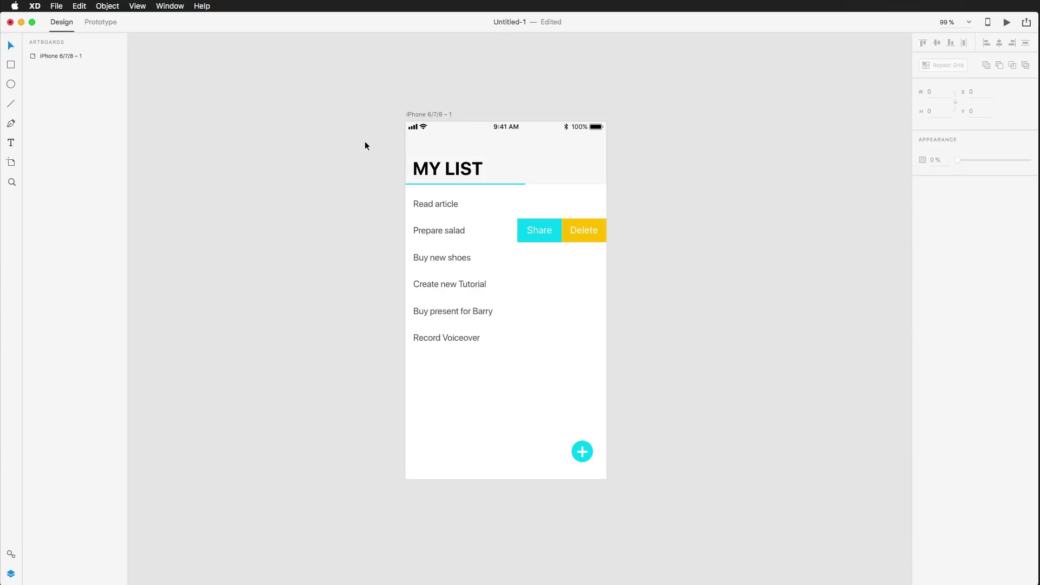
# Step: Switch to Preview to compare the To Do List screenshot with the design, and return to Adobe XD
pyautogui.press('super+Tab')
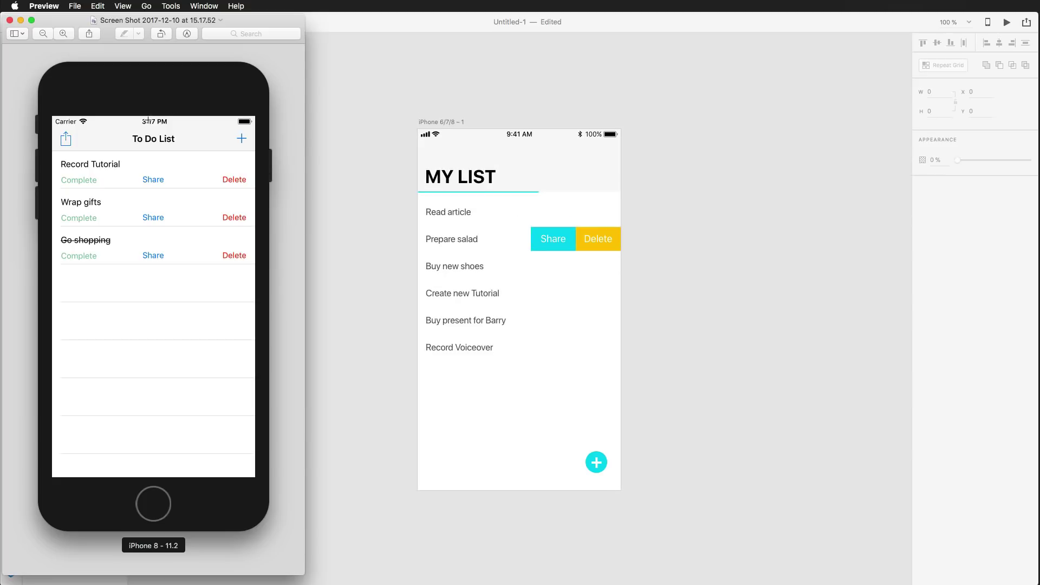
pyautogui.moveTo(104, 134); pyautogui.dragTo(78, 124)
pyautogui.click(372, 395)
# Step: Add the text "Connection: Offline" near the artboard's bottom and fill it with light gray #D0D0D0
pyautogui.click(11, 144)
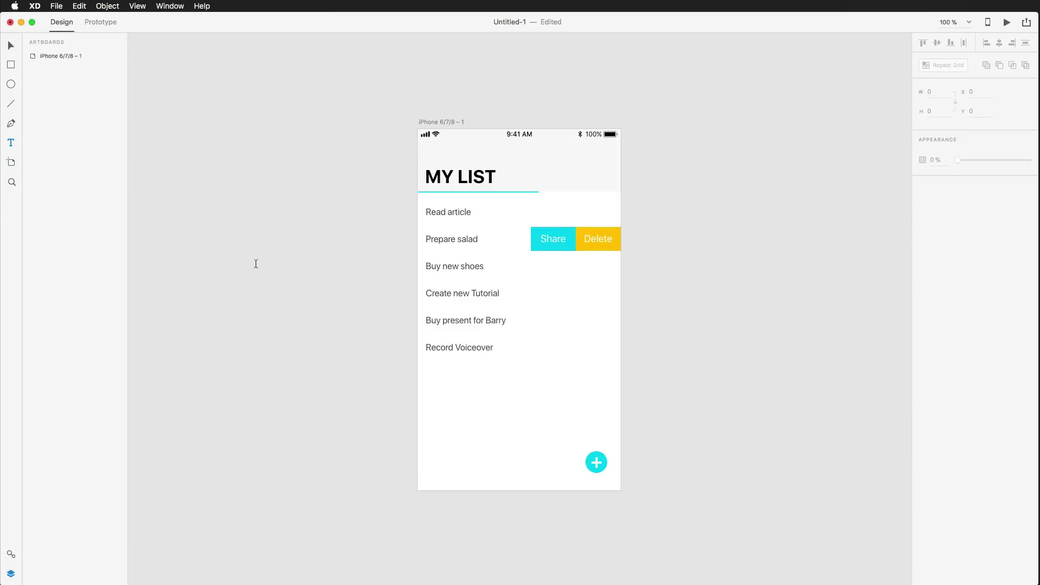
pyautogui.click(439, 460)
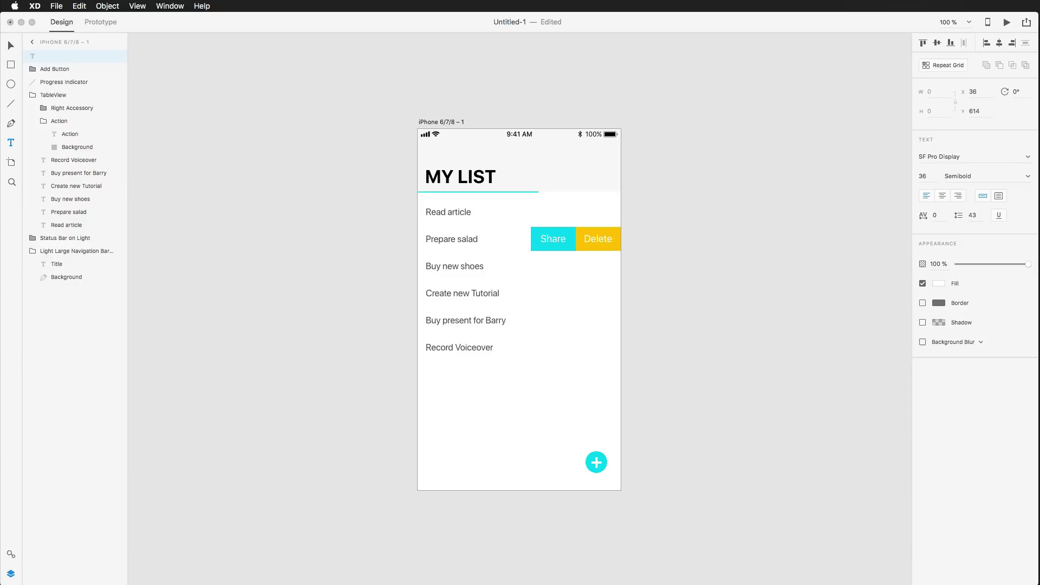
pyautogui.write('Connection: Offline')
pyautogui.press('super+a')
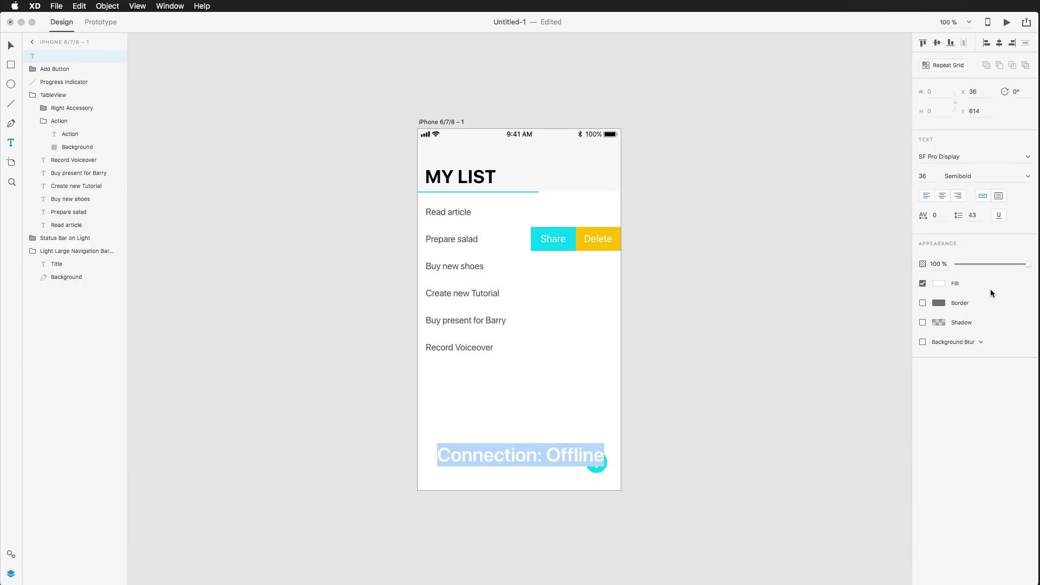
pyautogui.click(937, 287)
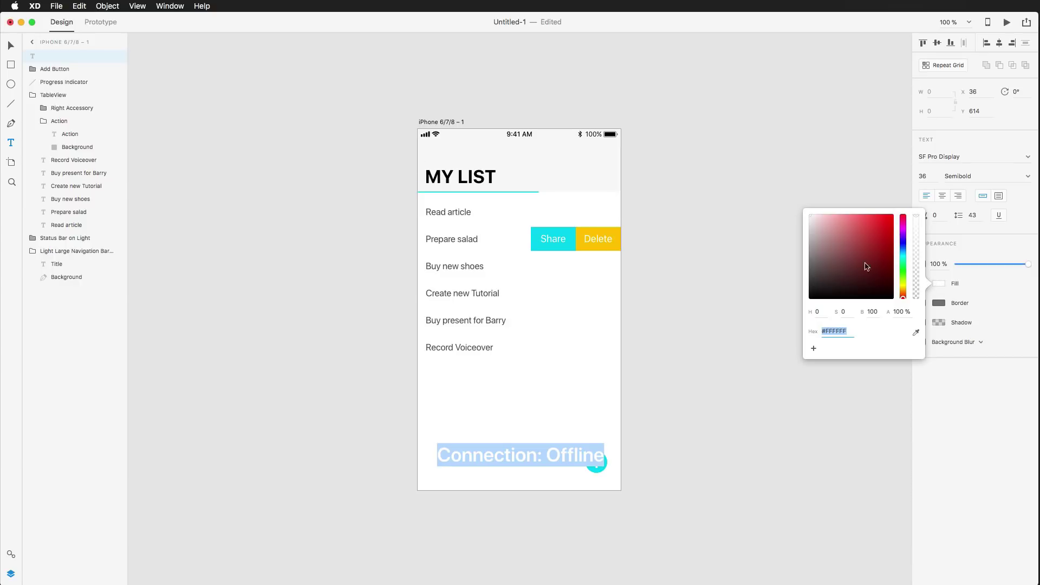
pyautogui.moveTo(841, 253); pyautogui.dragTo(788, 229)
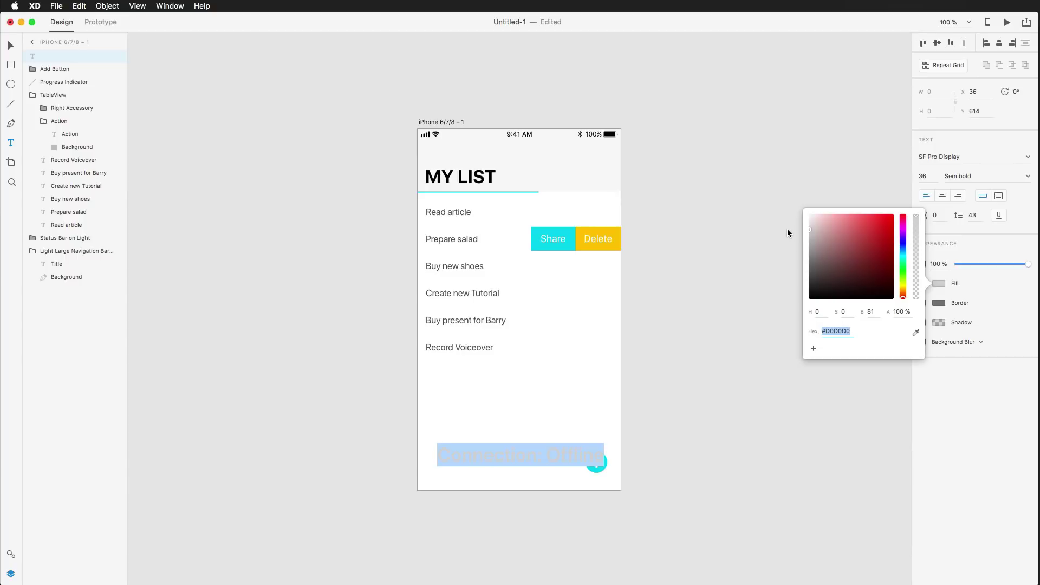
# Step: Set the connection text's font size to 17 and place it level with the add button at X 15, Y 604
pyautogui.click(10, 46)
pyautogui.moveTo(479, 457); pyautogui.dragTo(470, 460)
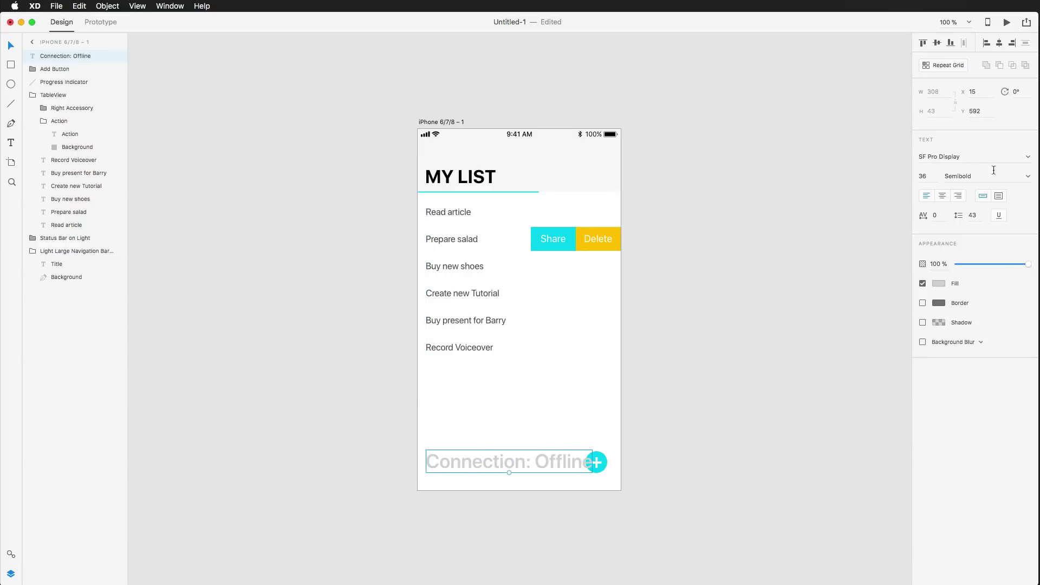
pyautogui.click(922, 176)
pyautogui.write('17')
pyautogui.press('Return')
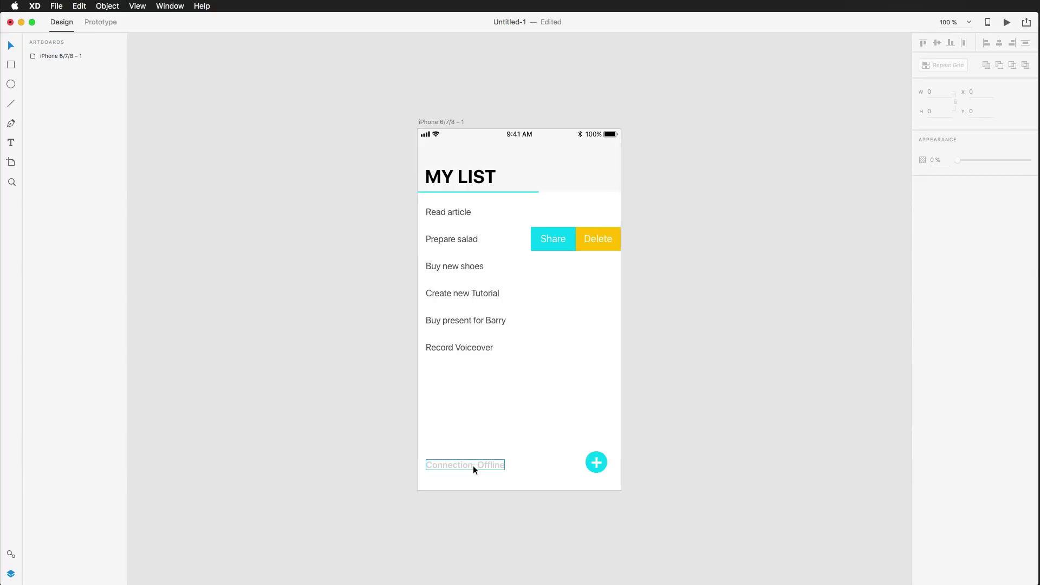
pyautogui.moveTo(473, 466); pyautogui.dragTo(473, 460)
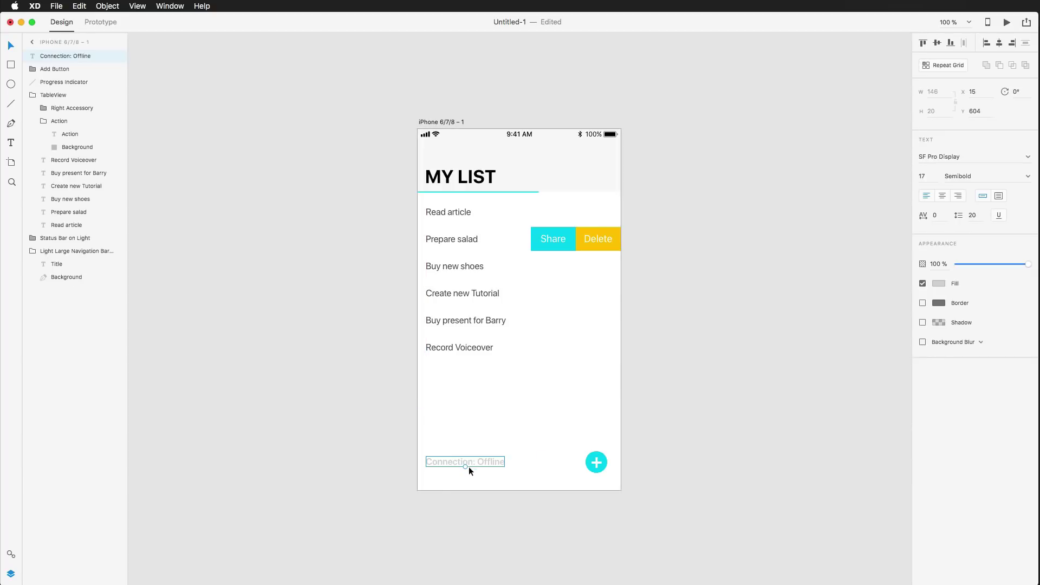
# Step: Lighten the whole connection text's fill to gray #D9D9D9
pyautogui.doubleClick(460, 459)
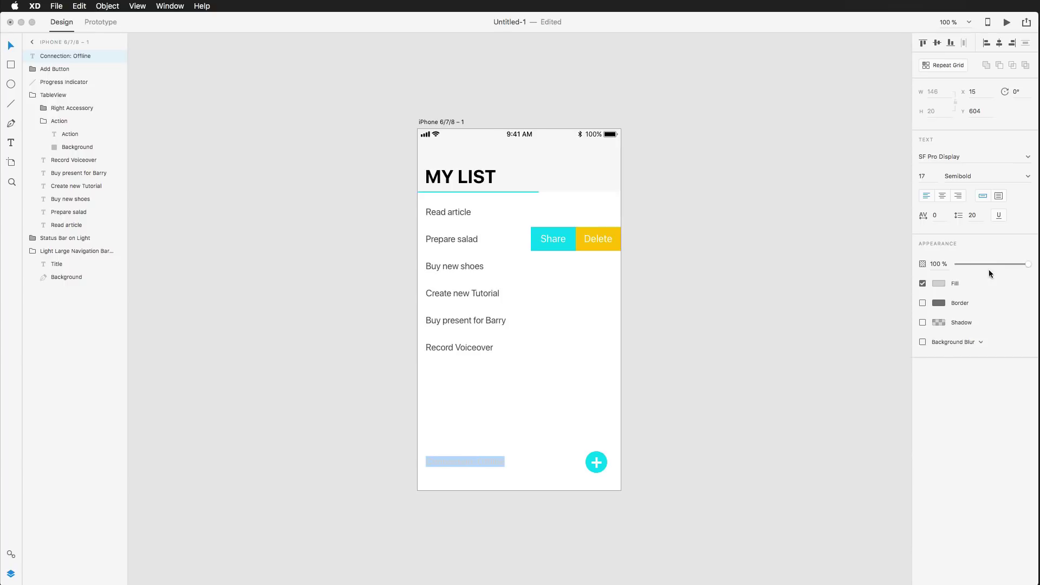
pyautogui.click(940, 284)
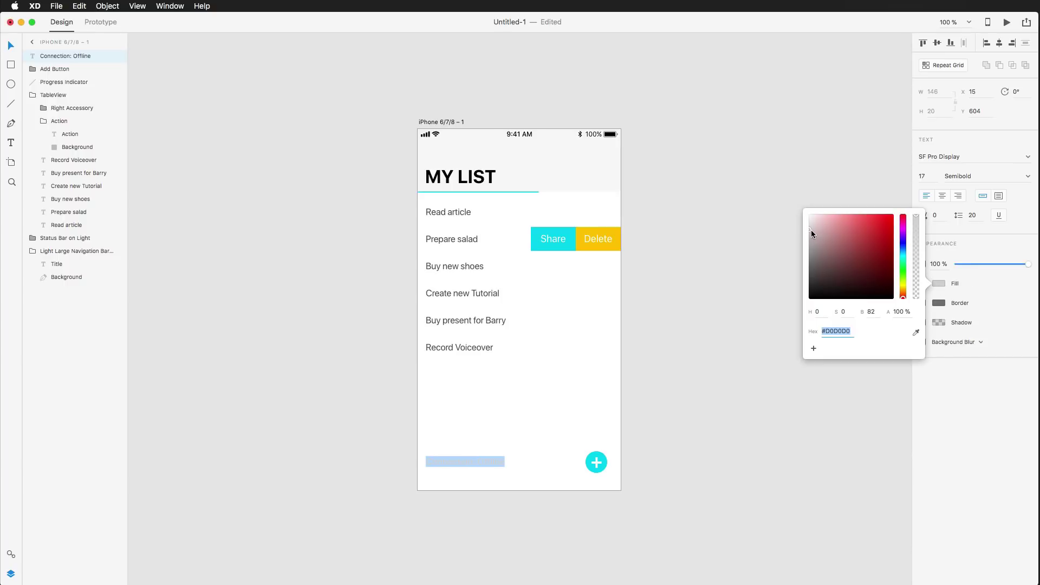
pyautogui.moveTo(804, 228); pyautogui.dragTo(802, 226)
pyautogui.click(286, 253)
pyautogui.press('Escape')
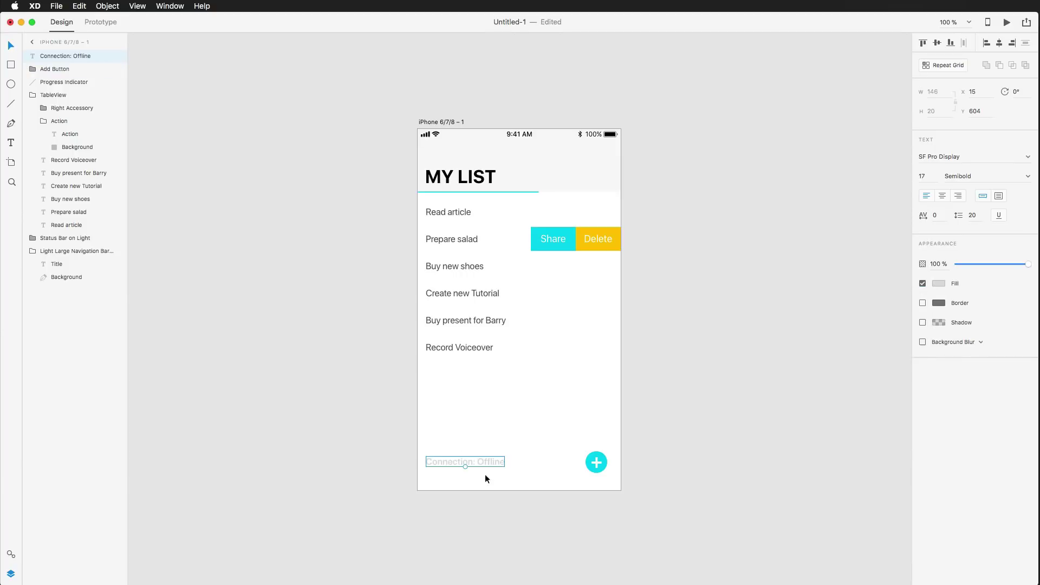
# Step: Color only the word "Offline" with the saved yellow #FFBF00 and deselect the text
pyautogui.doubleClick(487, 460)
pyautogui.doubleClick(493, 461)
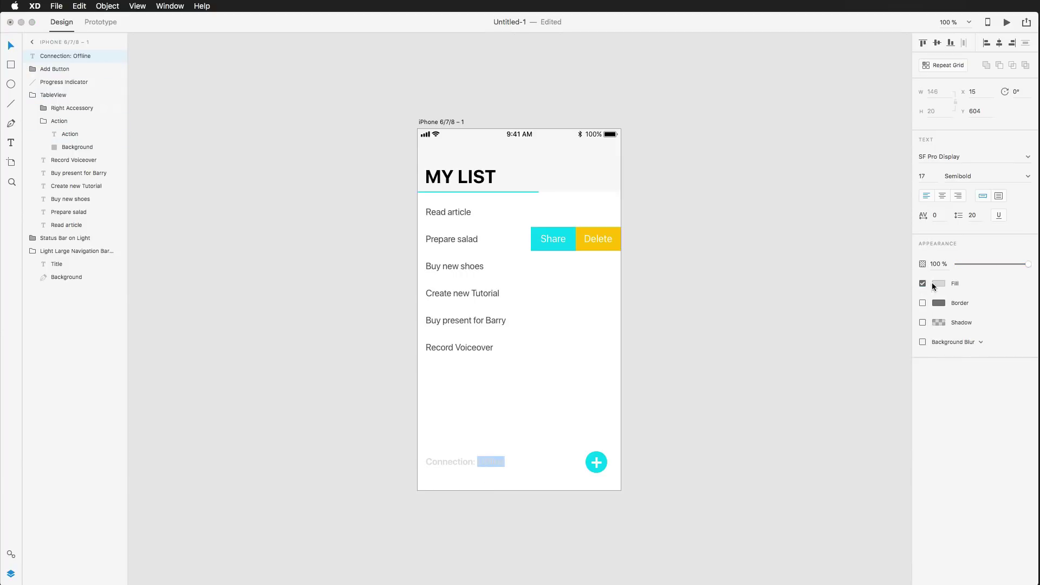
pyautogui.click(11, 554)
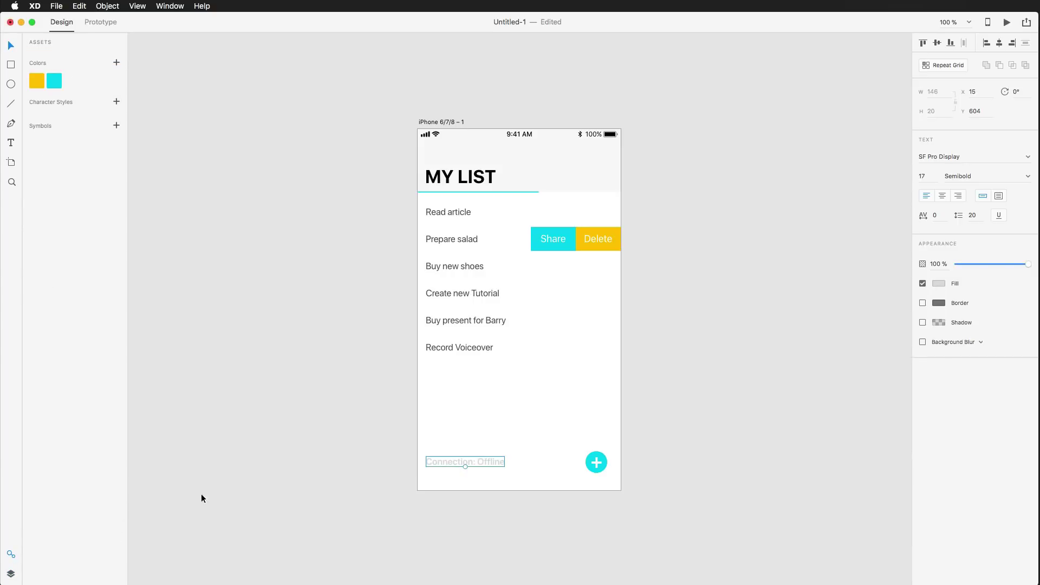
pyautogui.doubleClick(498, 463)
pyautogui.doubleClick(499, 462)
pyautogui.doubleClick(501, 461)
pyautogui.click(938, 283)
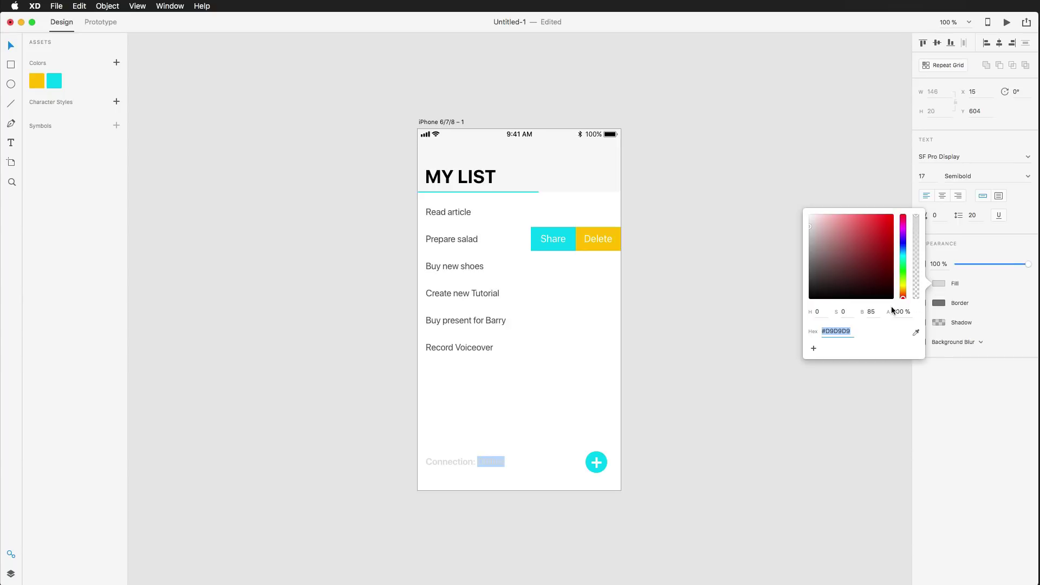
pyautogui.click(915, 332)
pyautogui.click(38, 81)
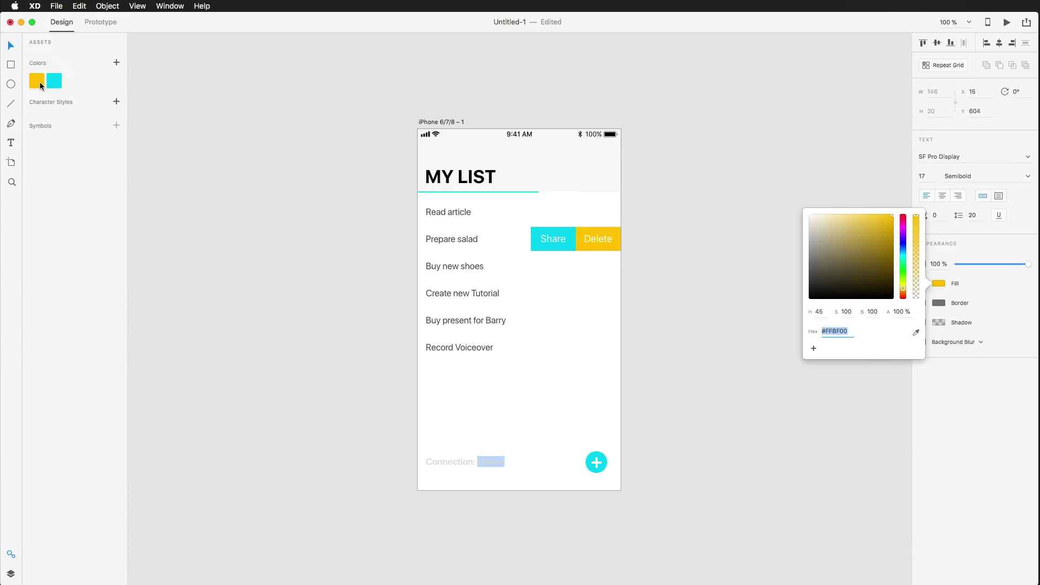
pyautogui.press('Escape')
pyautogui.press('Escape')
pyautogui.press('Escape')
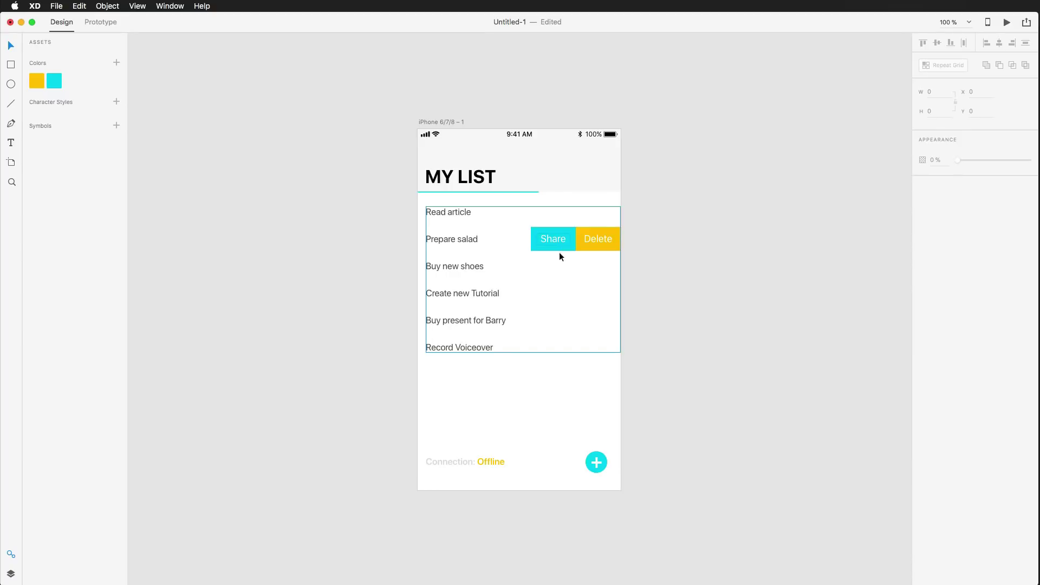
# Step: Move the connection text and the add button slightly lower on the artboard and nudge the button level with the text
pyautogui.moveTo(486, 459); pyautogui.dragTo(485, 466)
pyautogui.click(480, 449)
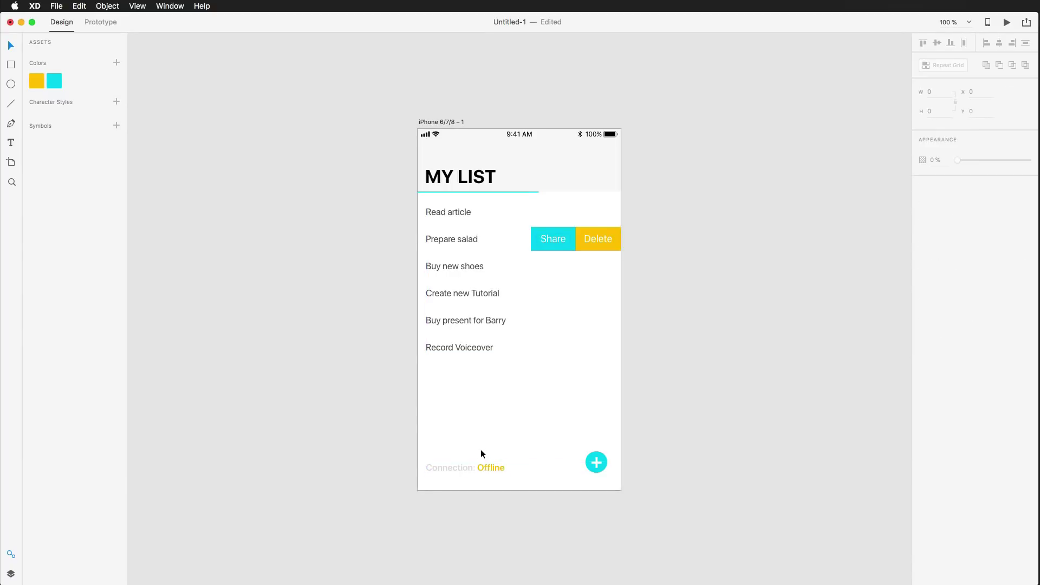
pyautogui.click(589, 456)
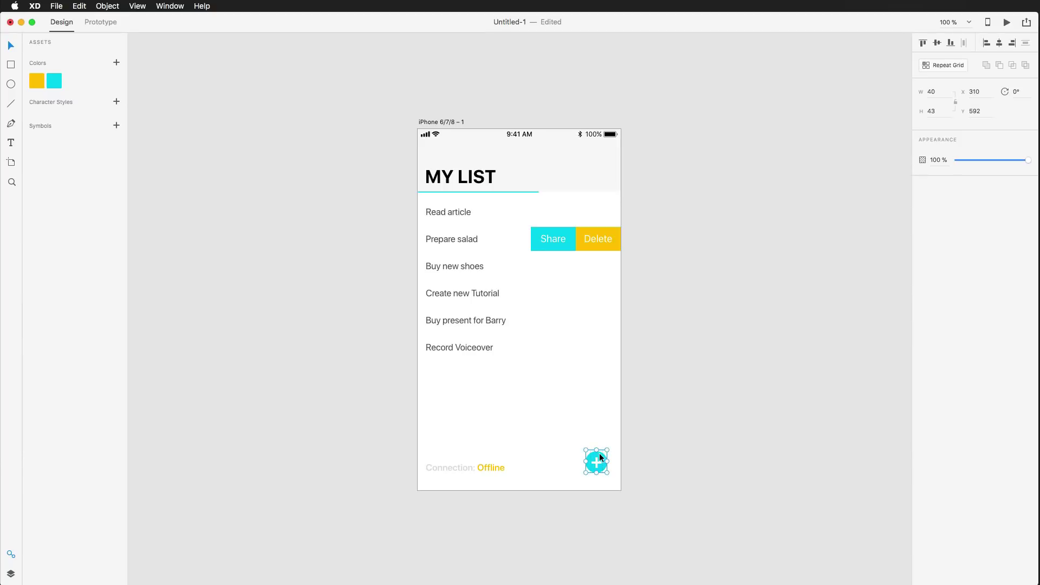
pyautogui.moveTo(603, 459); pyautogui.dragTo(602, 465)
pyautogui.press('Up')
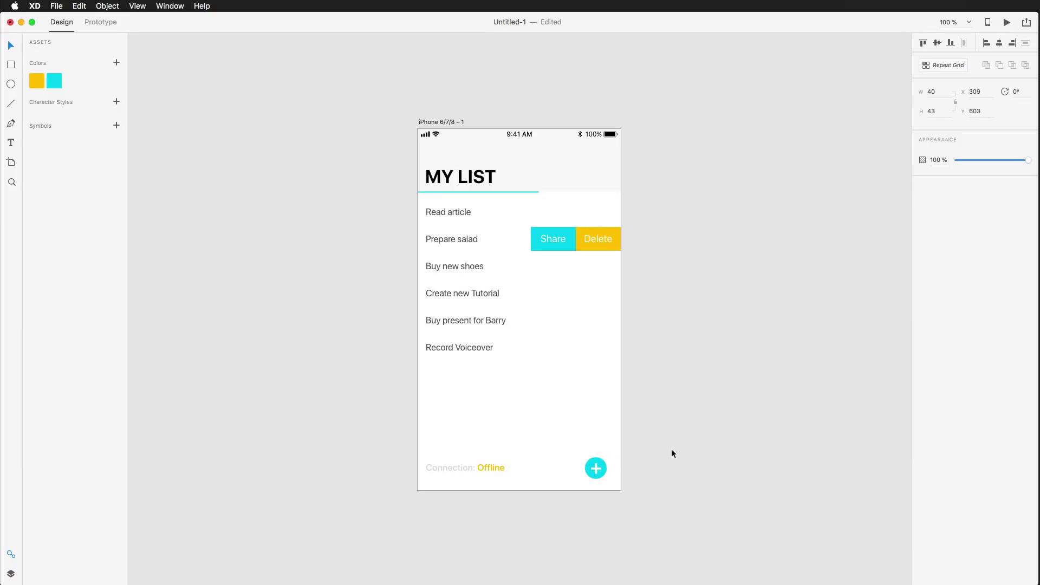
pyautogui.press('Right')
pyautogui.press('Up')
pyautogui.press('Up')
pyautogui.click(672, 452)
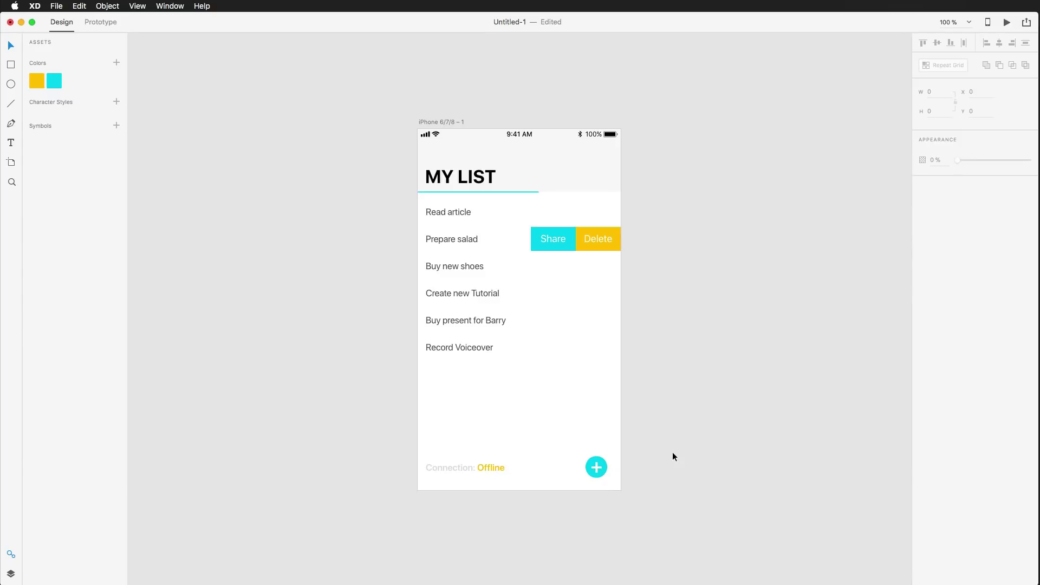
# Step: Switch to Preview to compare the original To Do List screenshot with the new design and return to Adobe XD
pyautogui.press('super+Tab')
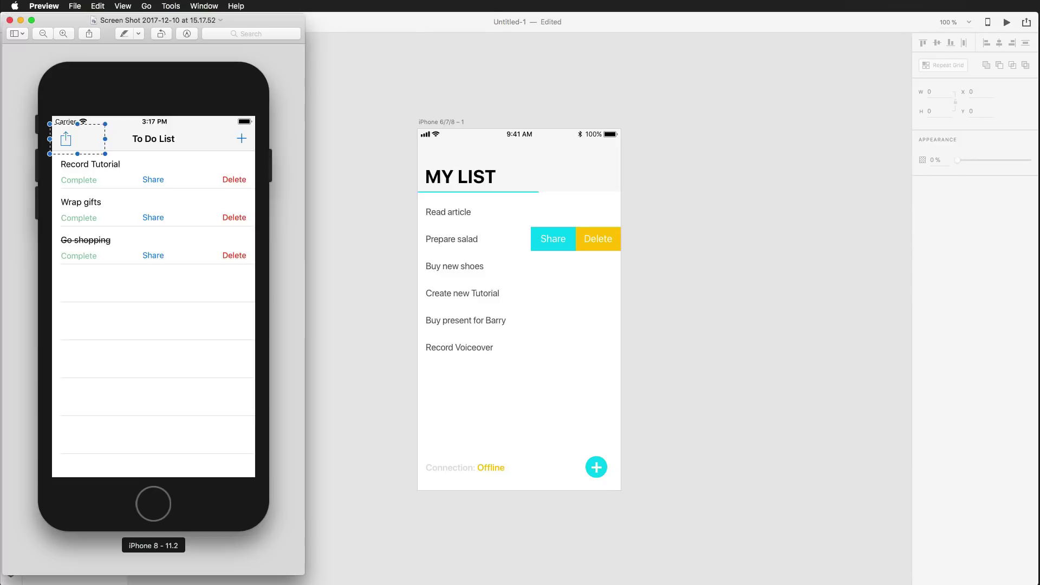
pyautogui.click(90, 196)
pyautogui.click(620, 185)
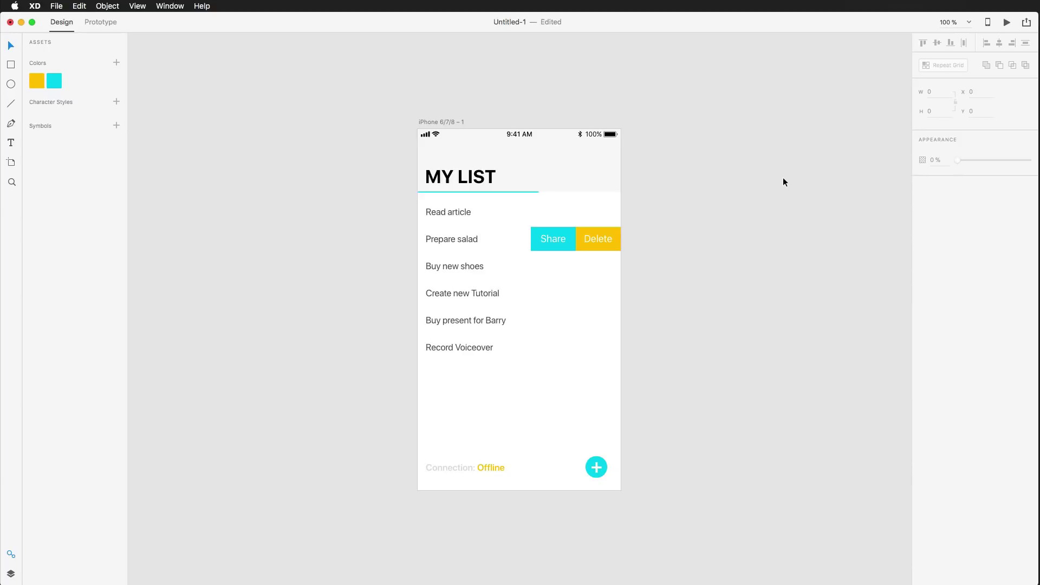
# Step: Look over the publishing options and examine the color styles of the published ToDoApp artboard's design specs in Safari
pyautogui.click(1026, 23)
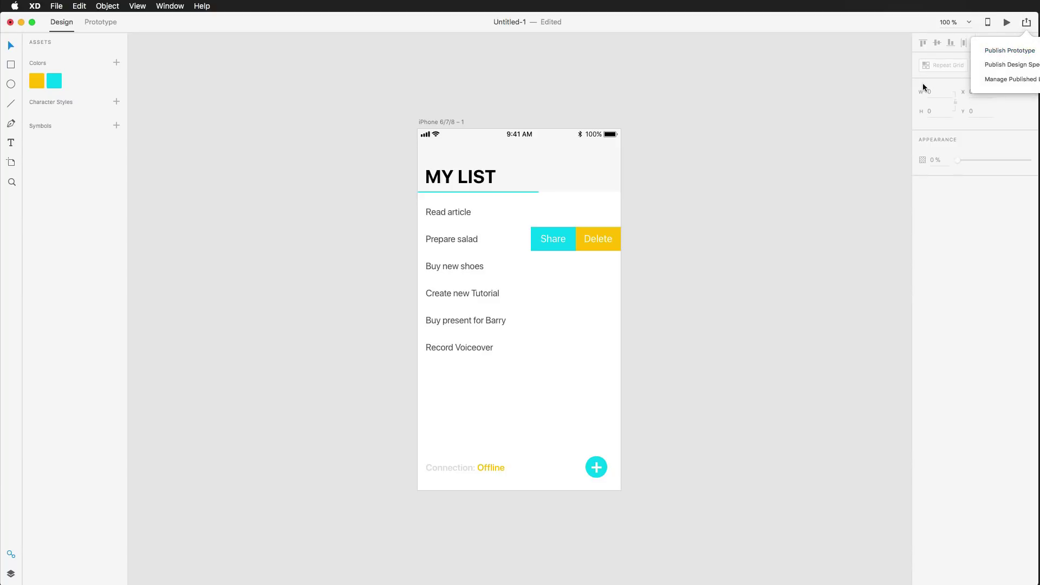
pyautogui.click(862, 95)
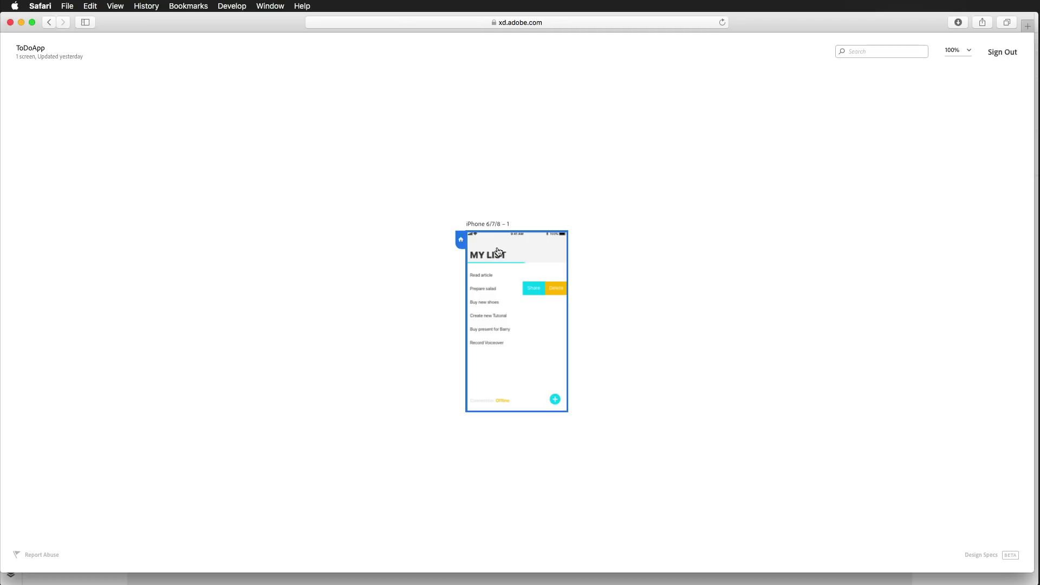
pyautogui.click(539, 258)
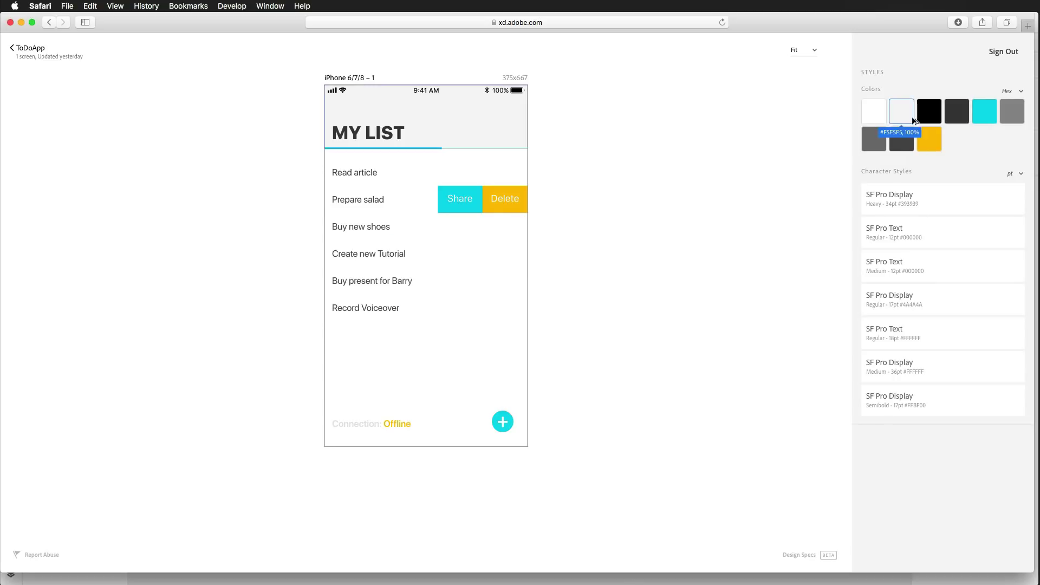
pyautogui.moveTo(926, 148)
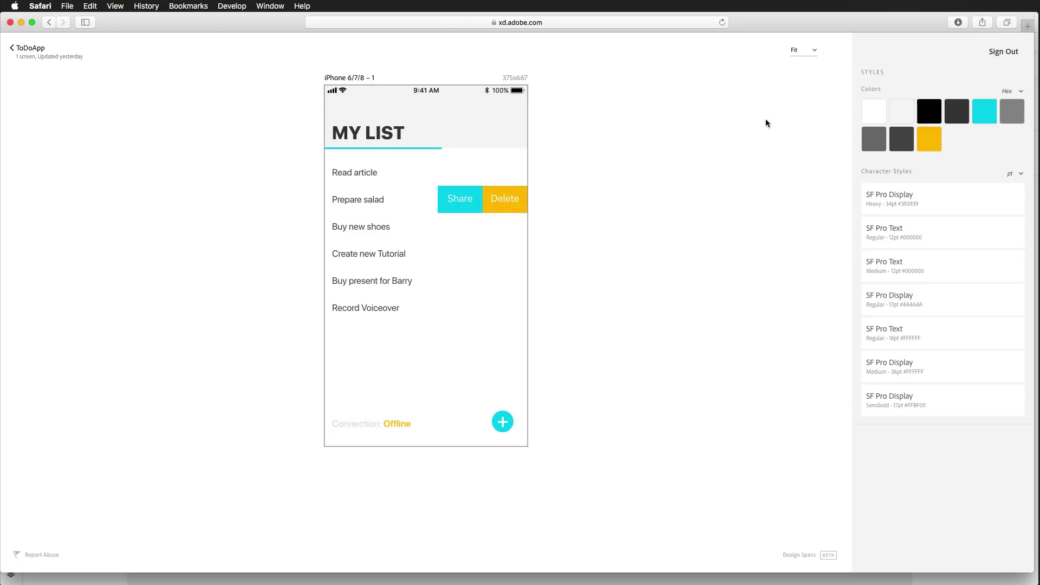
# Step: Inspect the design specs of the cyan Share rectangle and the "Connection: Offline" text
pyautogui.click(450, 188)
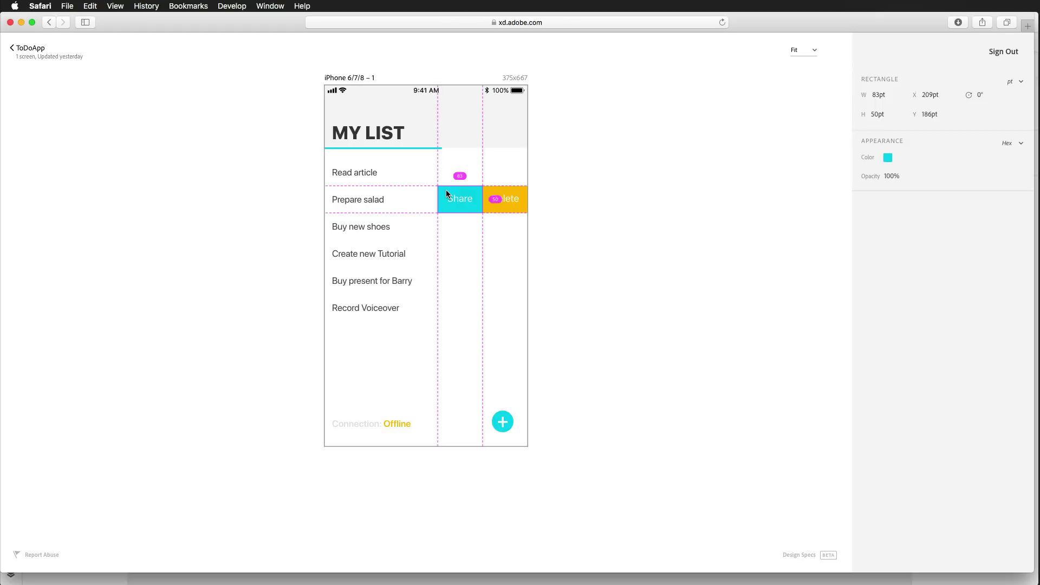
pyautogui.moveTo(887, 158)
pyautogui.click(360, 428)
pyautogui.moveTo(336, 428)
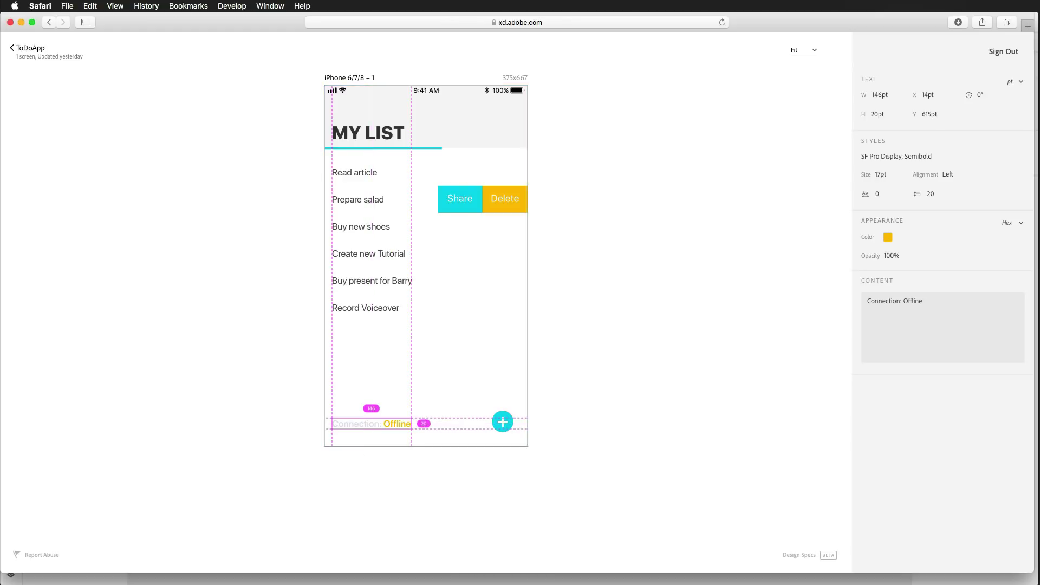
# Step: Clear the selection in the design specs and bring up the original To Do List screenshot in Preview for comparison
pyautogui.press('super+Tab')
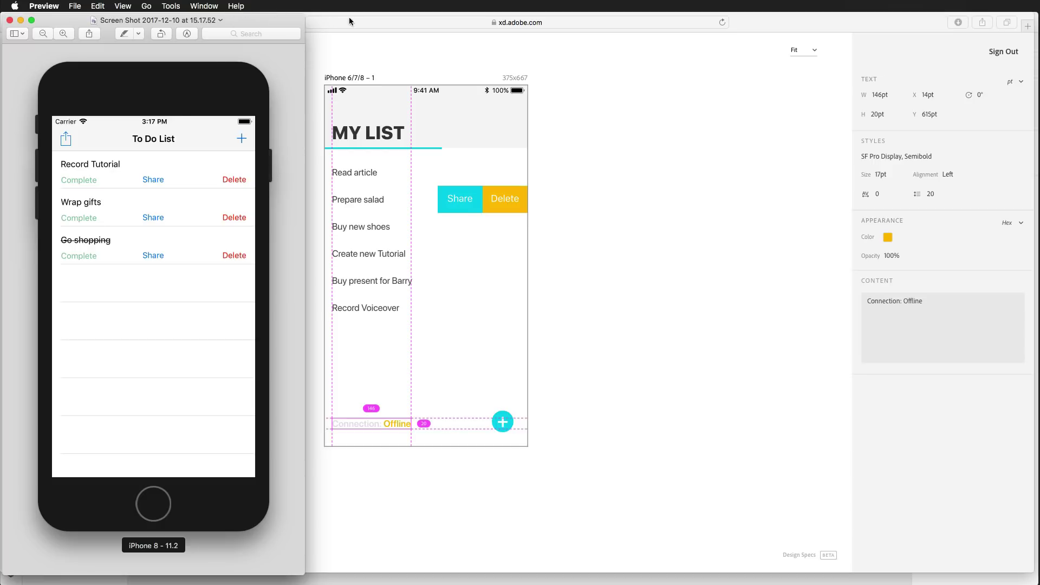
pyautogui.click(619, 156)
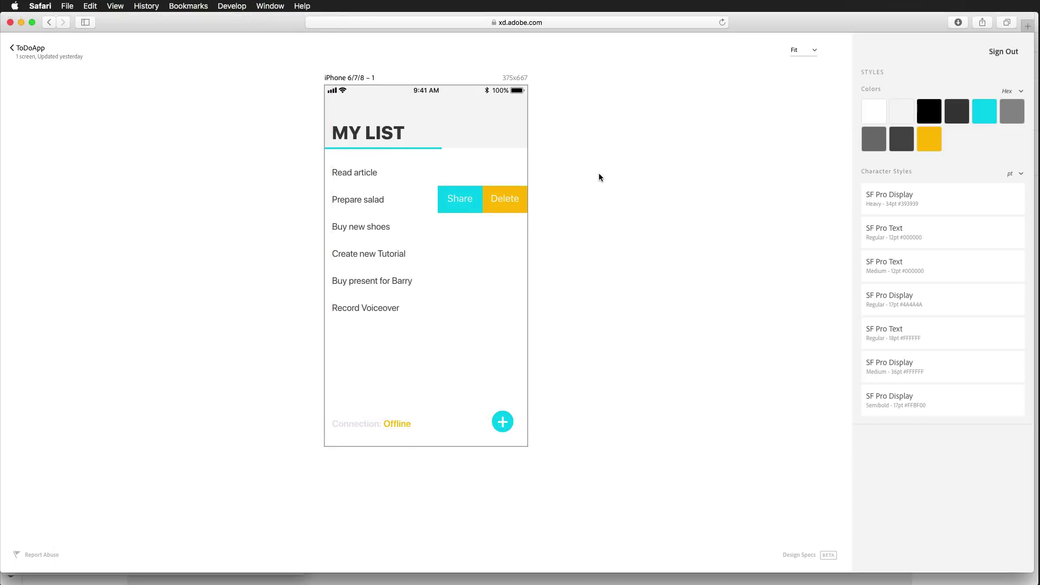
pyautogui.press('super+Tab')
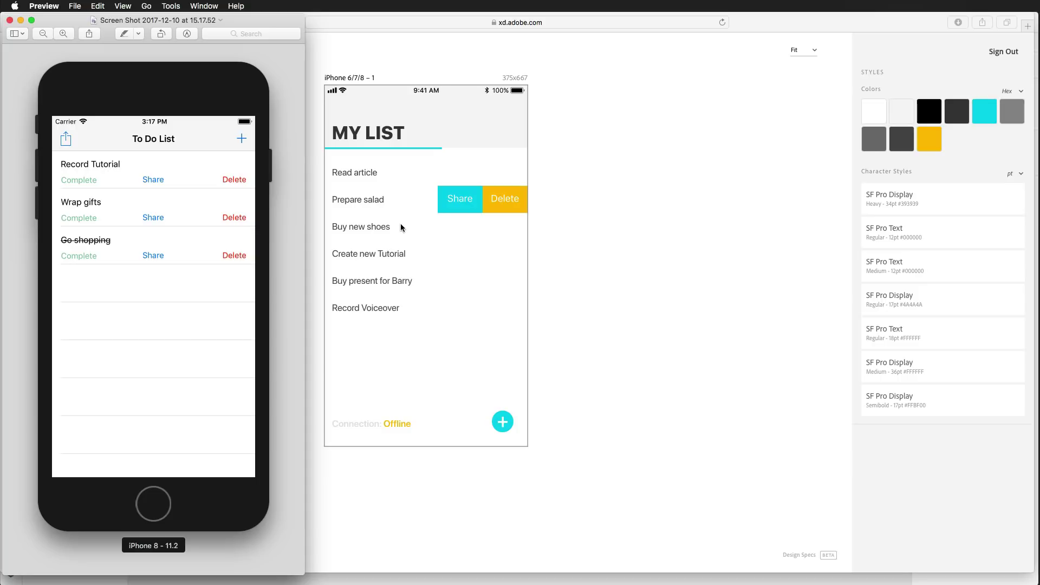